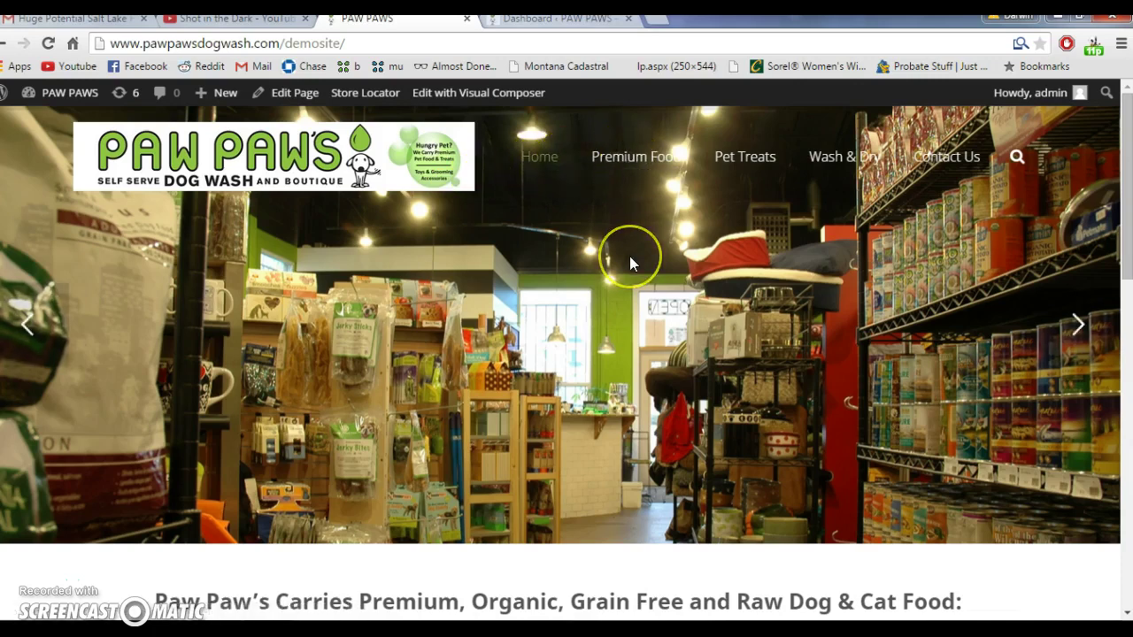
# Look over the demo home page, open its Premium Food page, then switch to the old site window
pyautogui.scroll(-2, 630, 255)
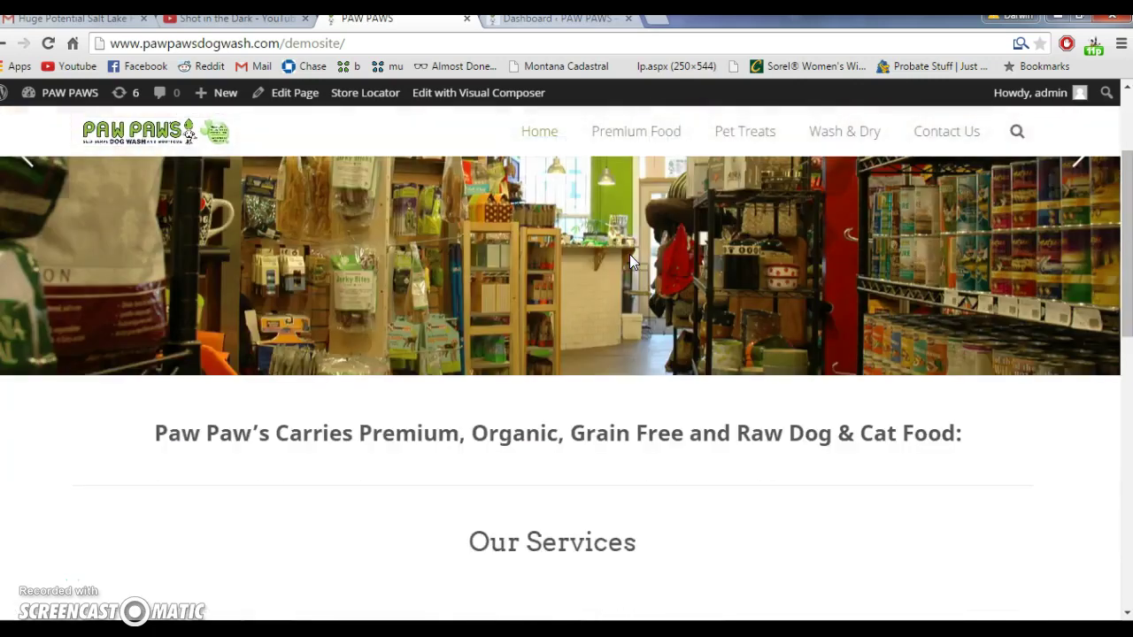
pyautogui.scroll(2, 629, 255)
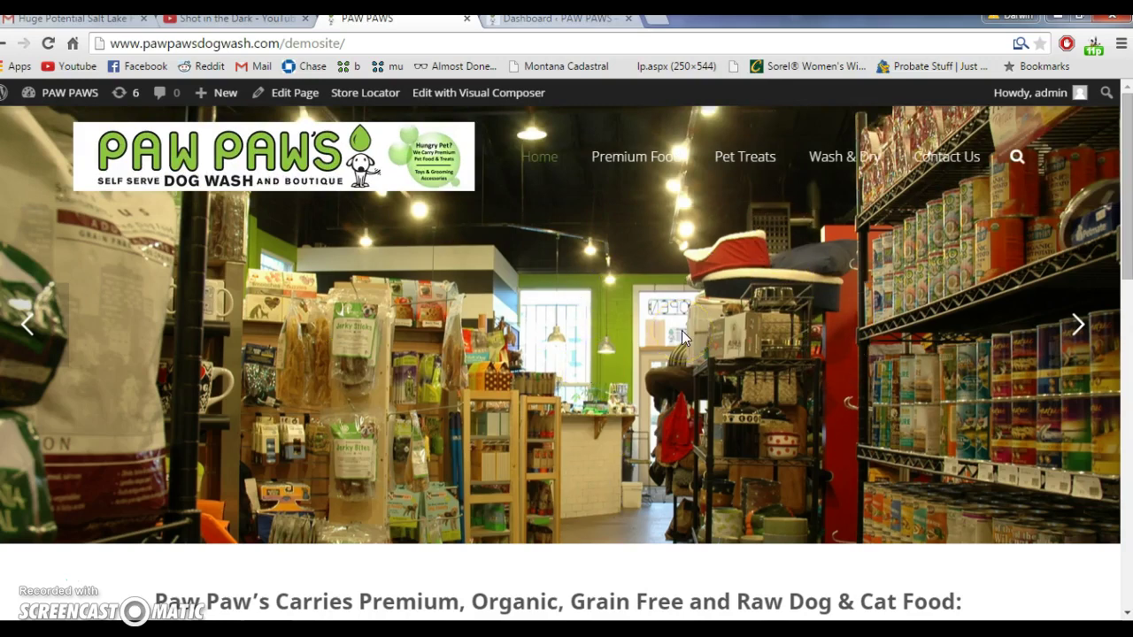
pyautogui.scroll(-5, 681, 330)
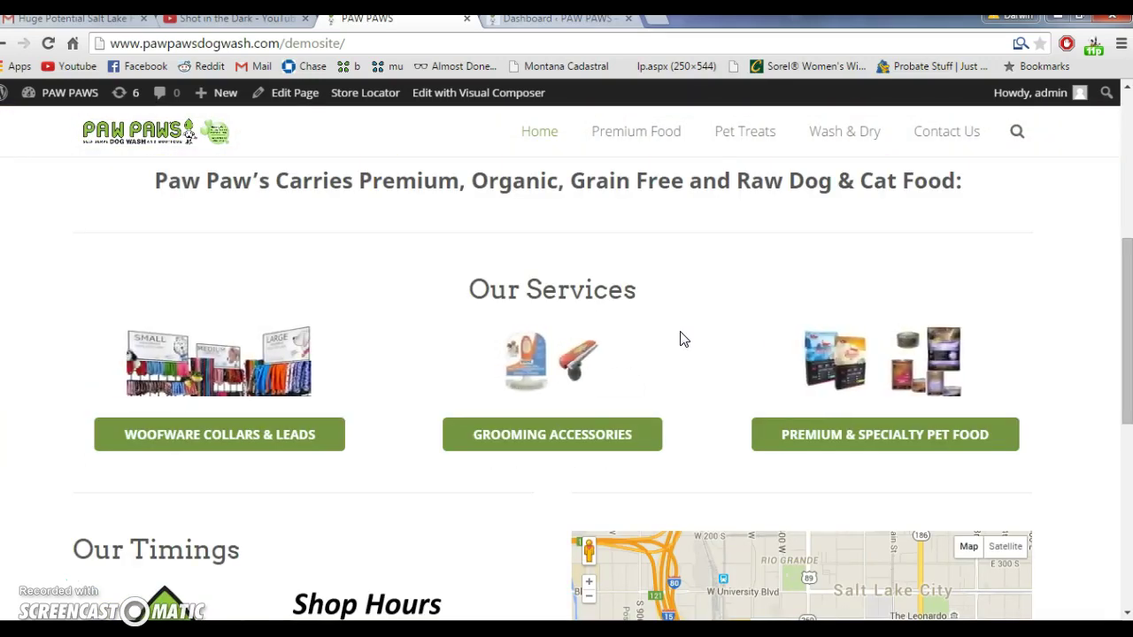
pyautogui.scroll(-3, 682, 339)
pyautogui.scroll(8, 680, 338)
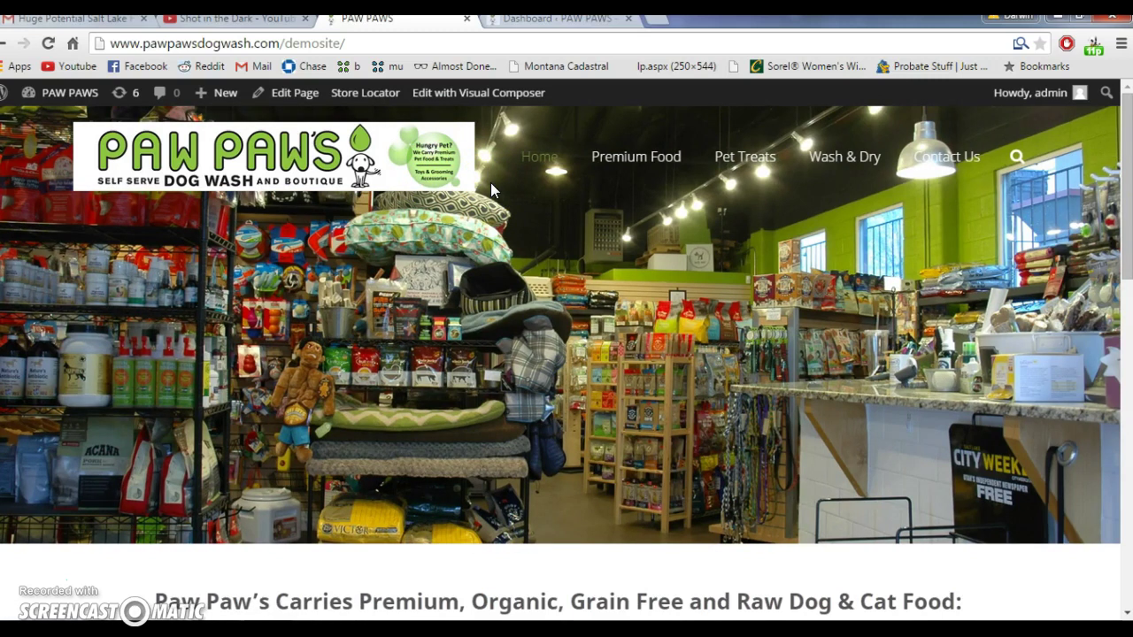
pyautogui.click(618, 167)
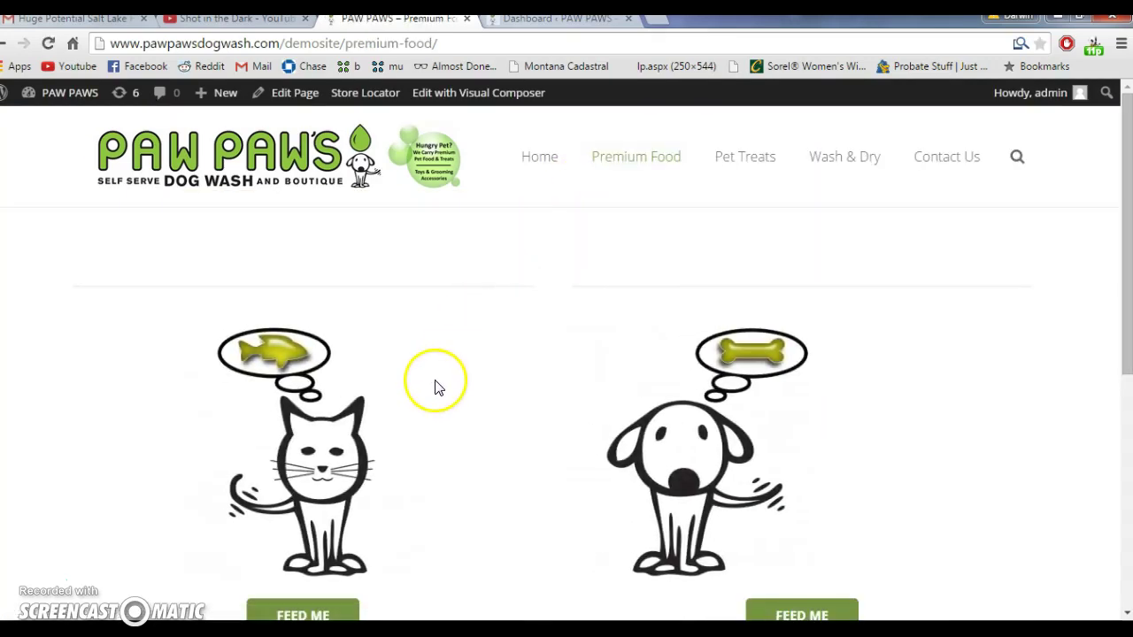
pyautogui.hotkey('alt', 'Tab')
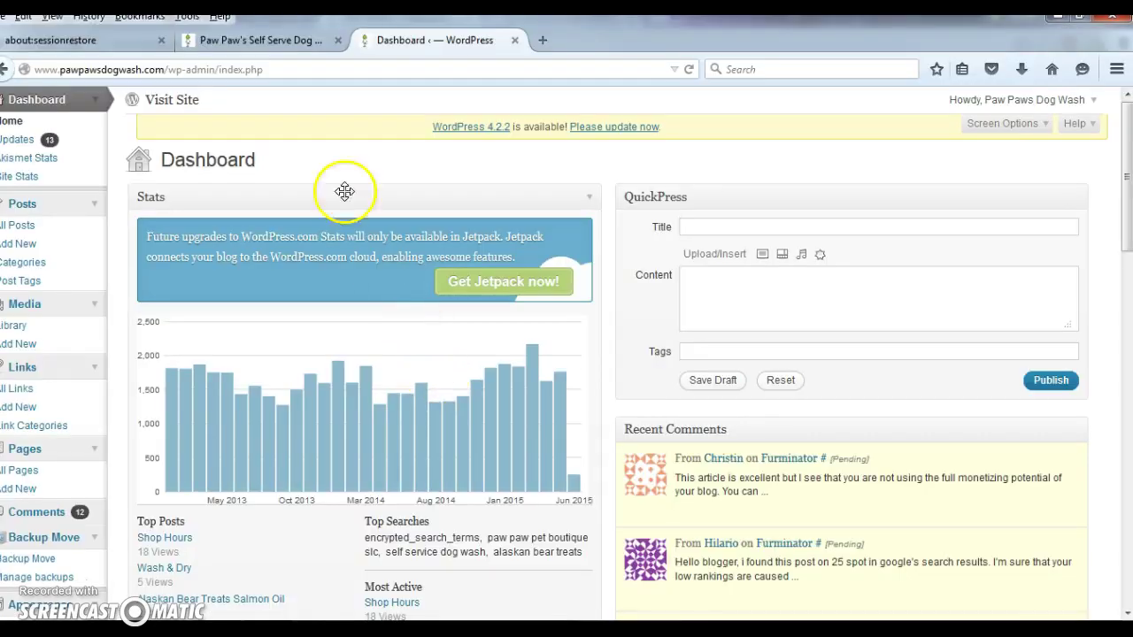
# On the old live site, open Premium Food and the cat food page linked under the cat
pyautogui.click(281, 44)
pyautogui.click(420, 129)
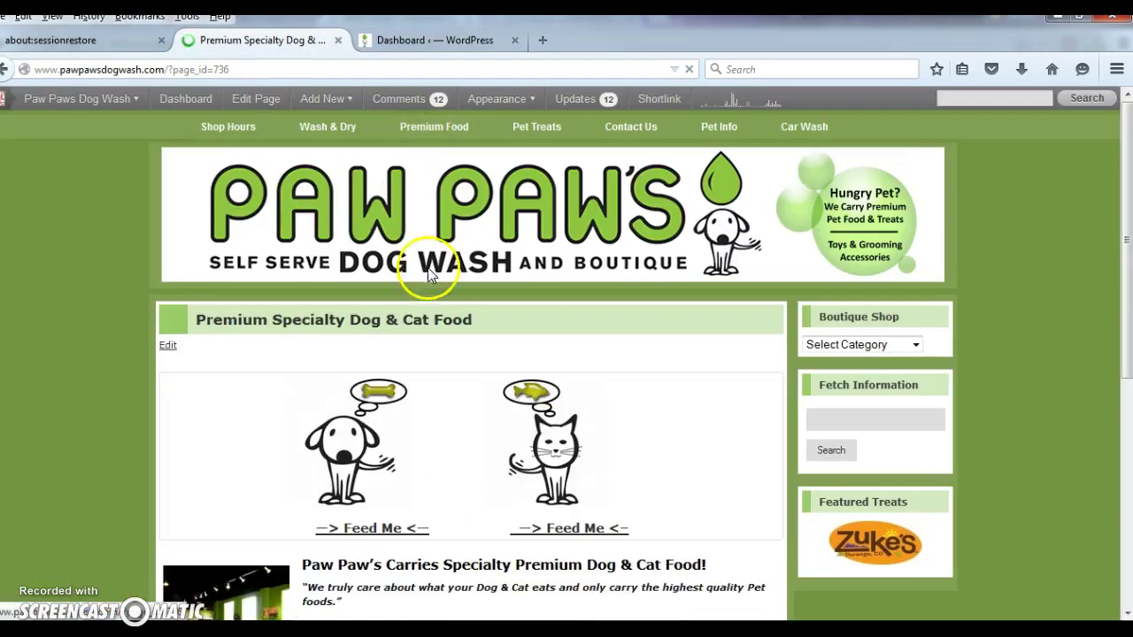
pyautogui.scroll(-2, 455, 295)
pyautogui.scroll(-2, 455, 295)
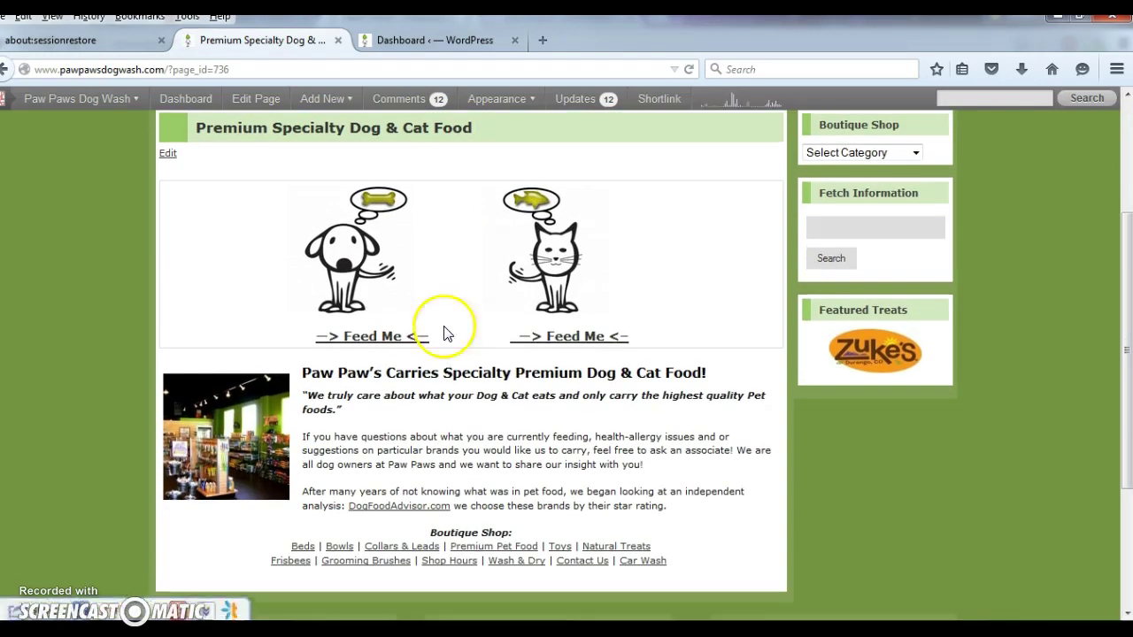
pyautogui.click(567, 341)
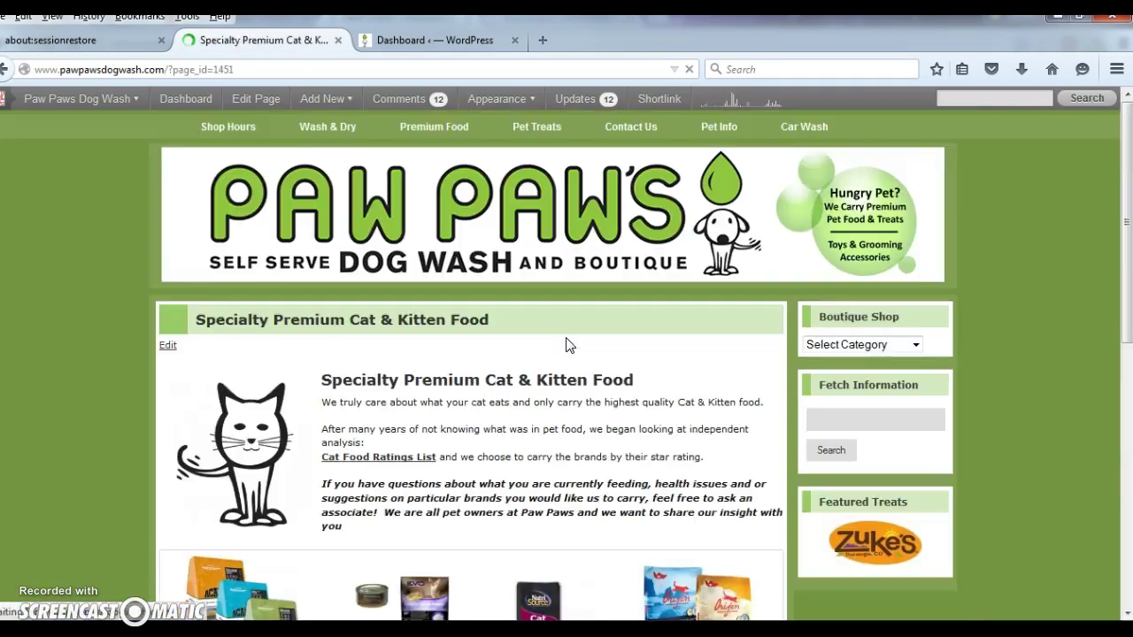
pyautogui.scroll(-8, 567, 344)
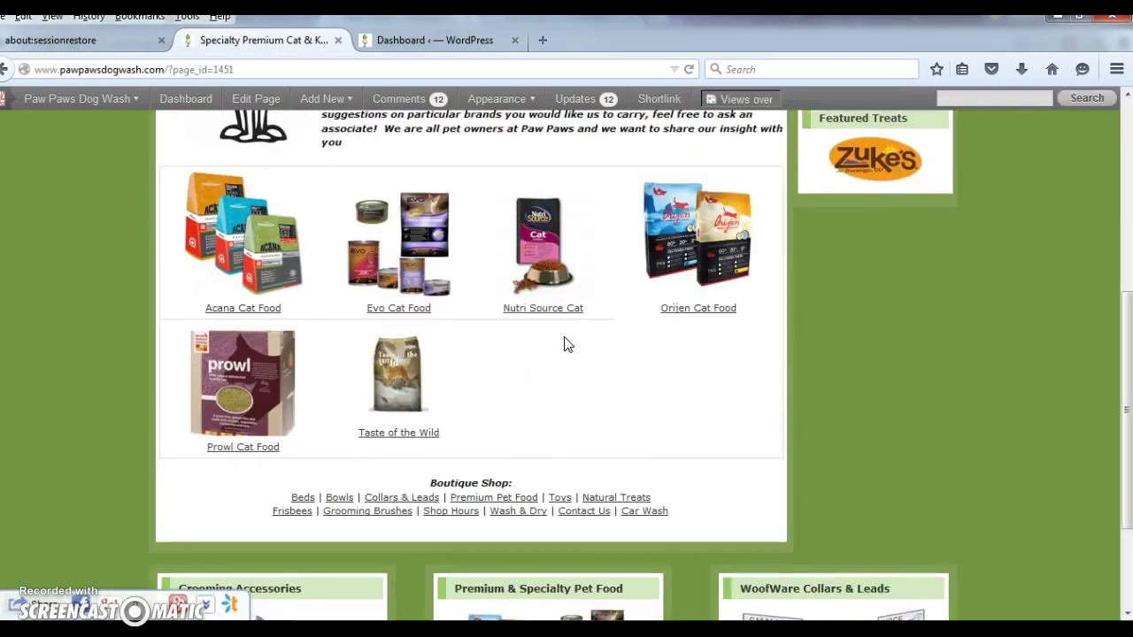
pyautogui.scroll(4, 567, 343)
pyautogui.scroll(-2, 568, 343)
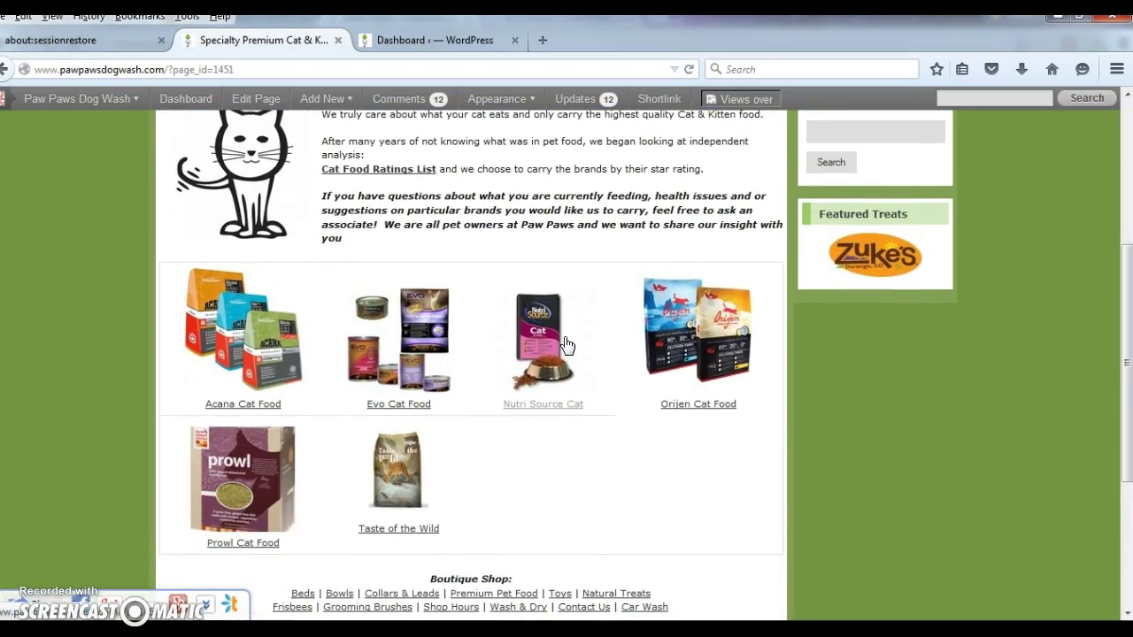
pyautogui.scroll(-4, 544, 309)
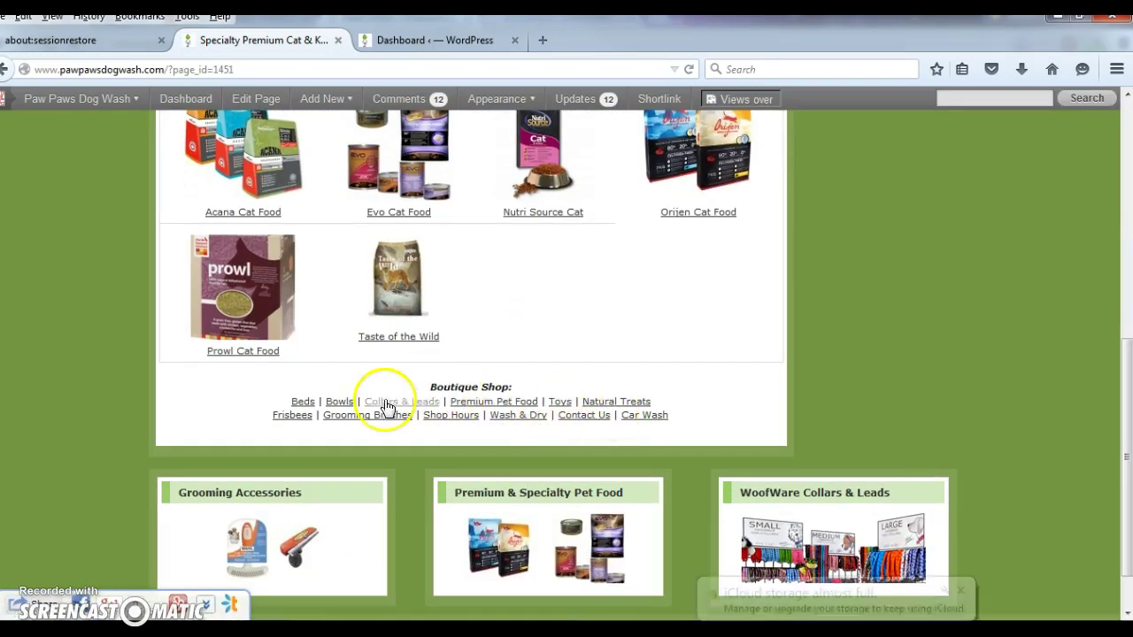
pyautogui.scroll(4, 511, 360)
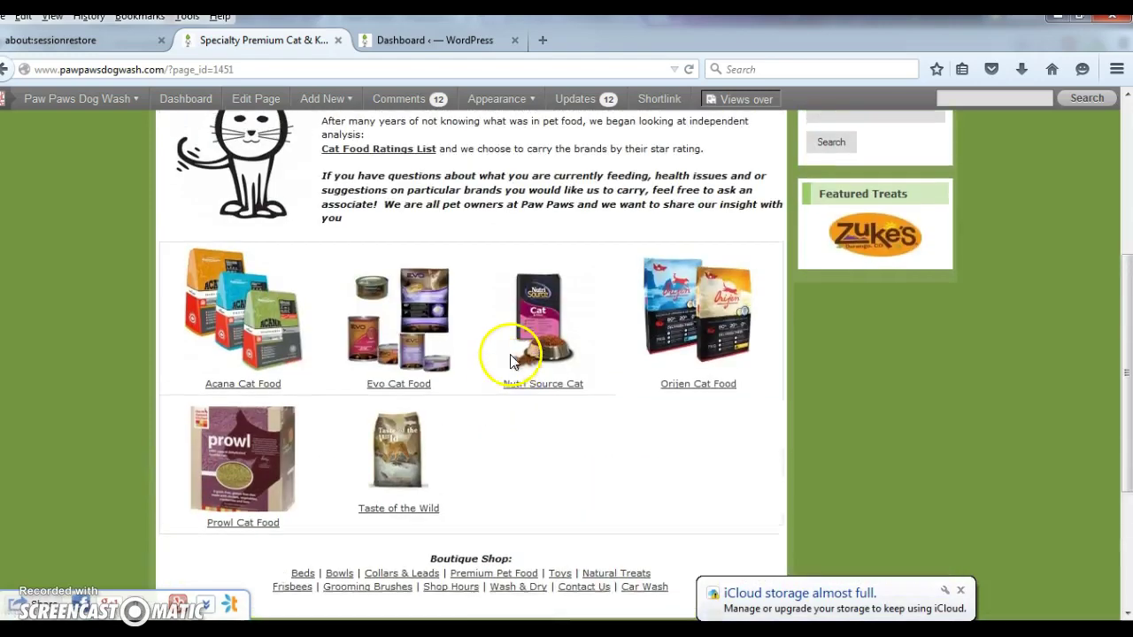
# Review the old EVO Premium Dry & Canned Cat Food post, then return to the demo site
pyautogui.click(409, 335)
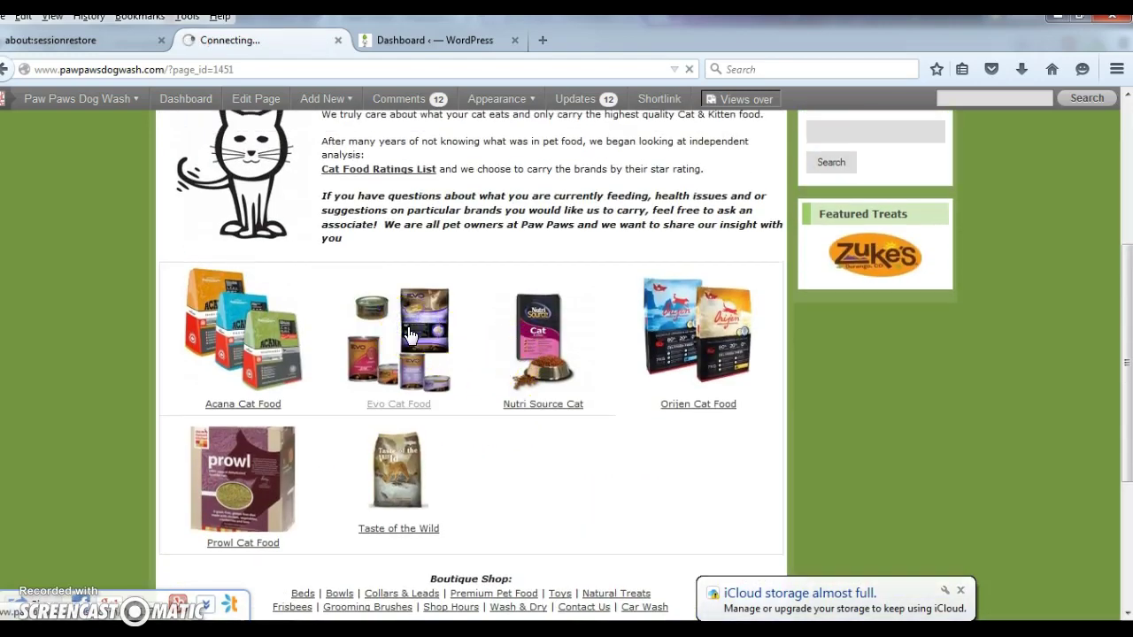
pyautogui.scroll(-10, 409, 329)
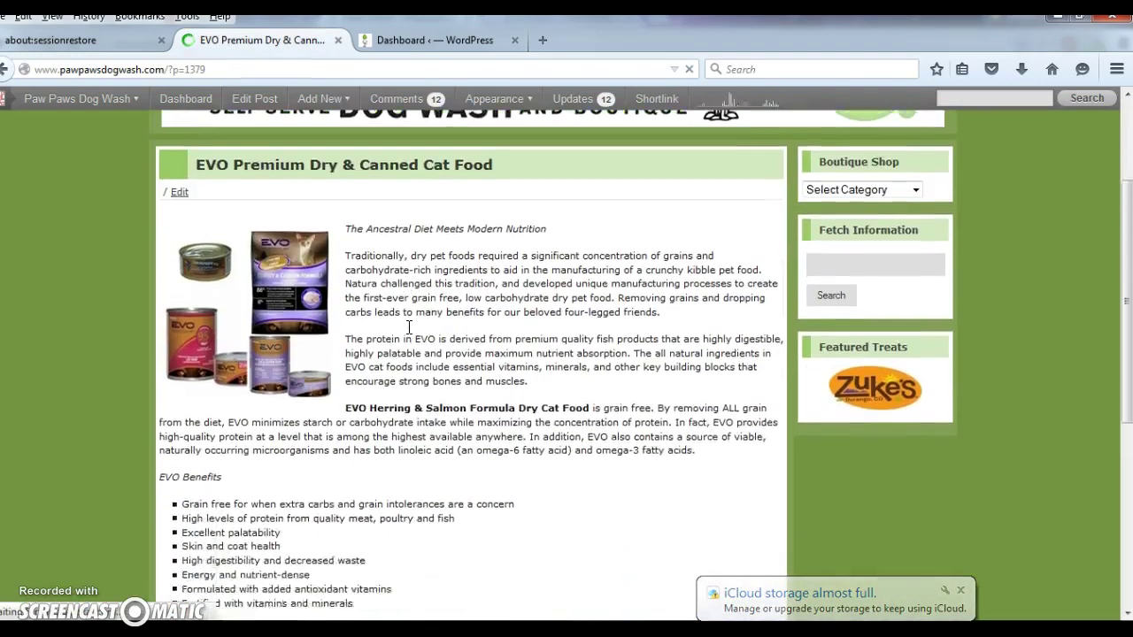
pyautogui.click(336, 316)
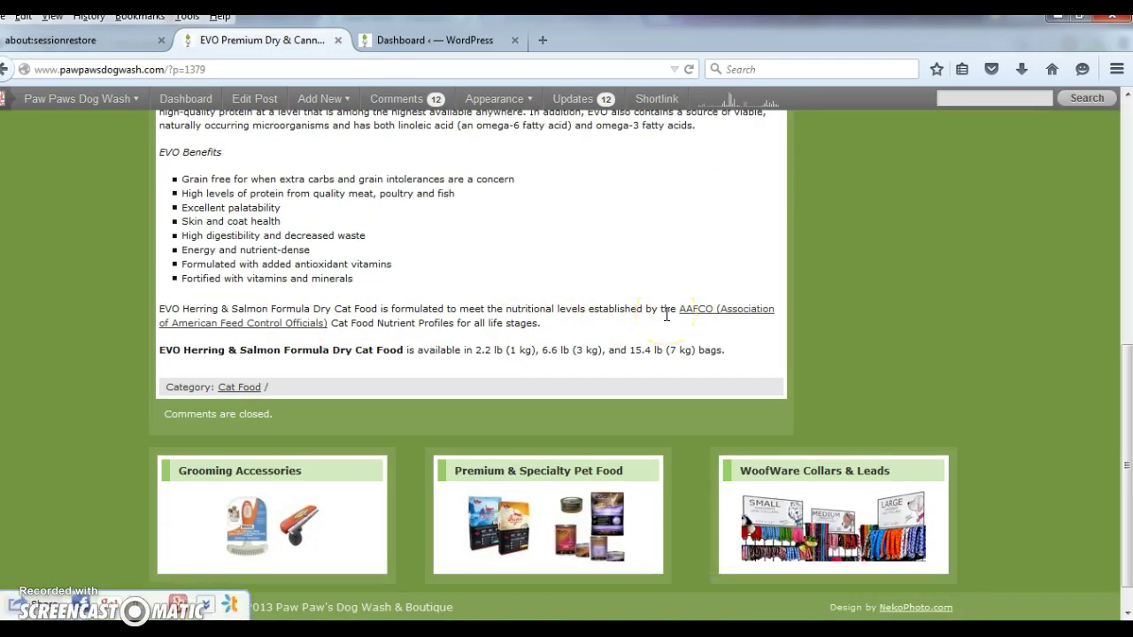
pyautogui.scroll(2, 487, 375)
pyautogui.scroll(-2, 239, 399)
pyautogui.scroll(-1, 422, 353)
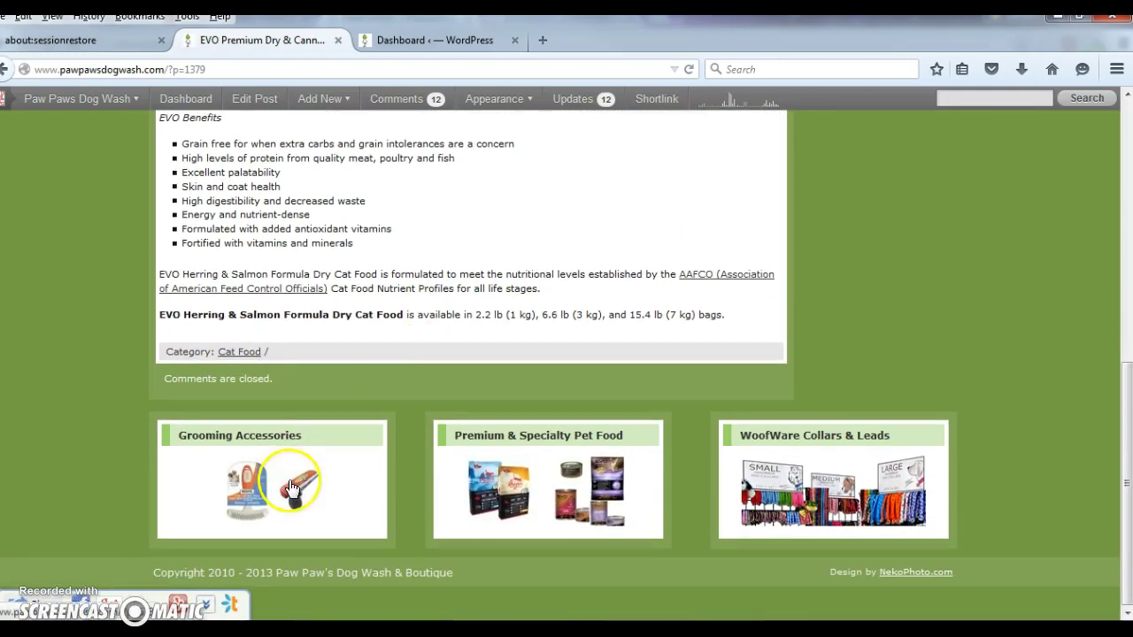
pyautogui.scroll(10, 470, 310)
pyautogui.scroll(-2, 483, 314)
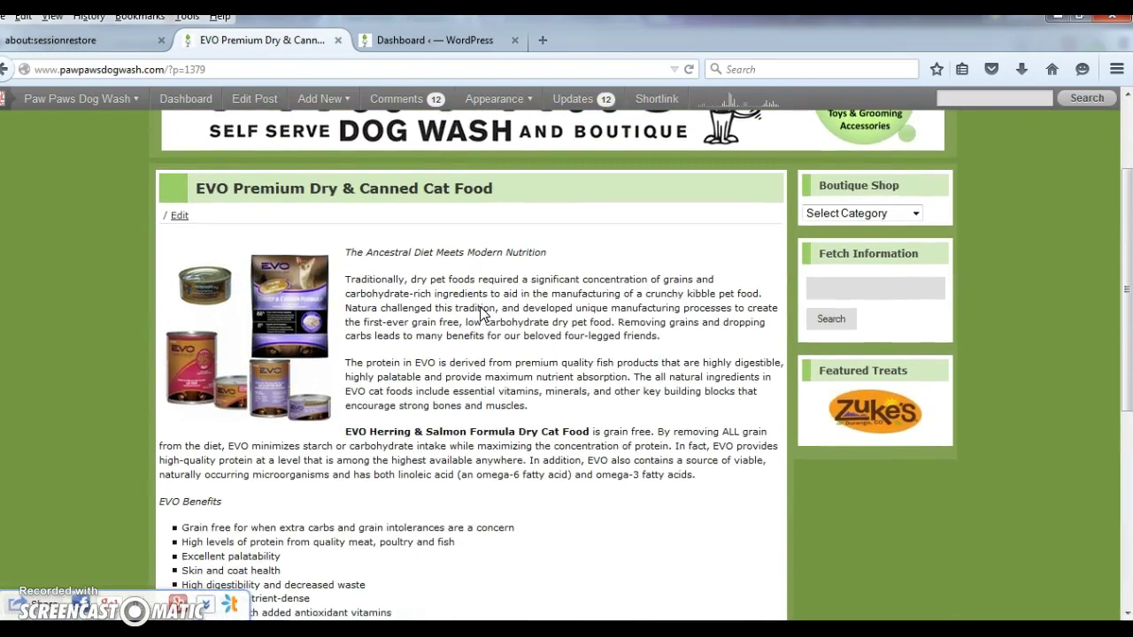
pyautogui.scroll(-2, 481, 307)
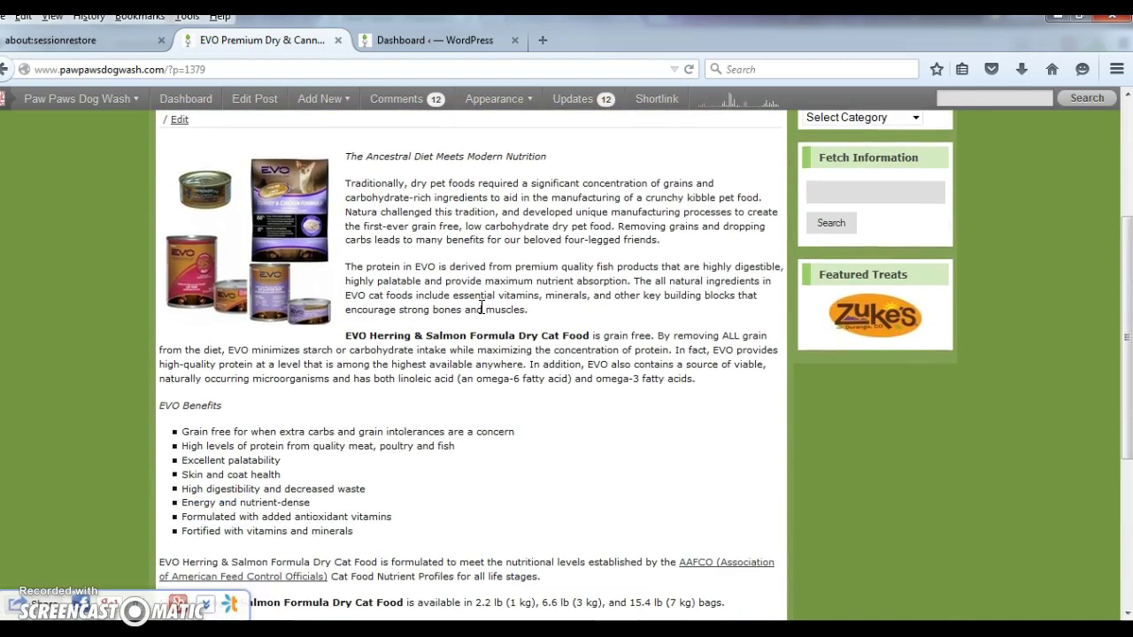
pyautogui.hotkey('alt', 'Tab')
pyautogui.scroll(-5, 483, 315)
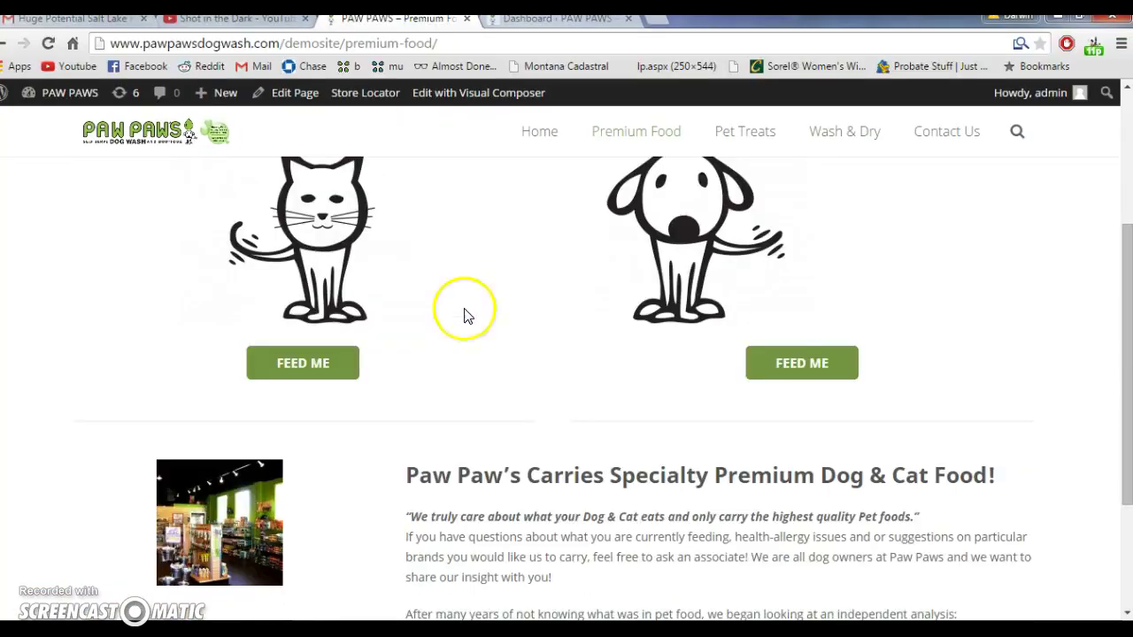
# Follow the demo's FEED ME link under the cat, then switch back to the old EVO post
pyautogui.click(301, 363)
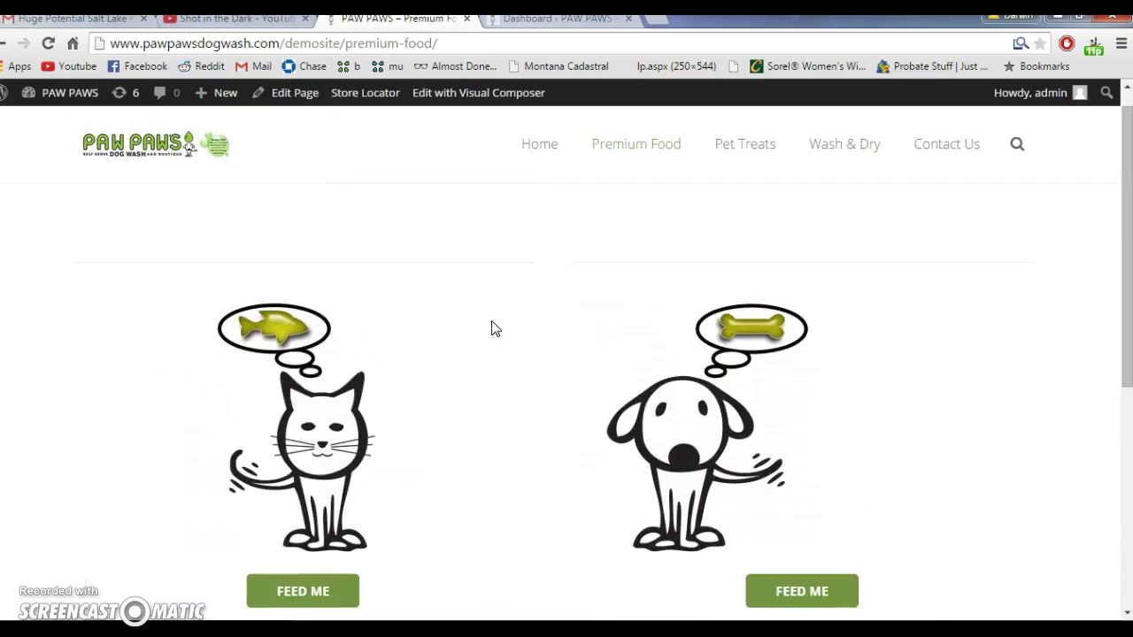
pyautogui.scroll(-2, 461, 310)
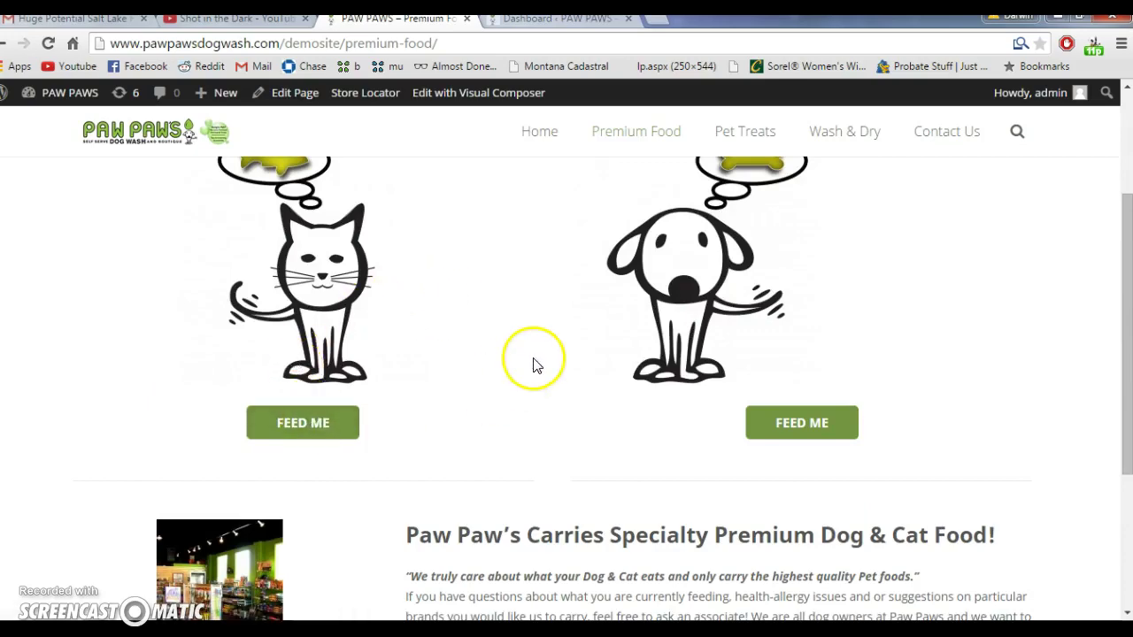
pyautogui.scroll(-3, 534, 361)
pyautogui.scroll(4, 534, 361)
pyautogui.hotkey('alt', 'Tab')
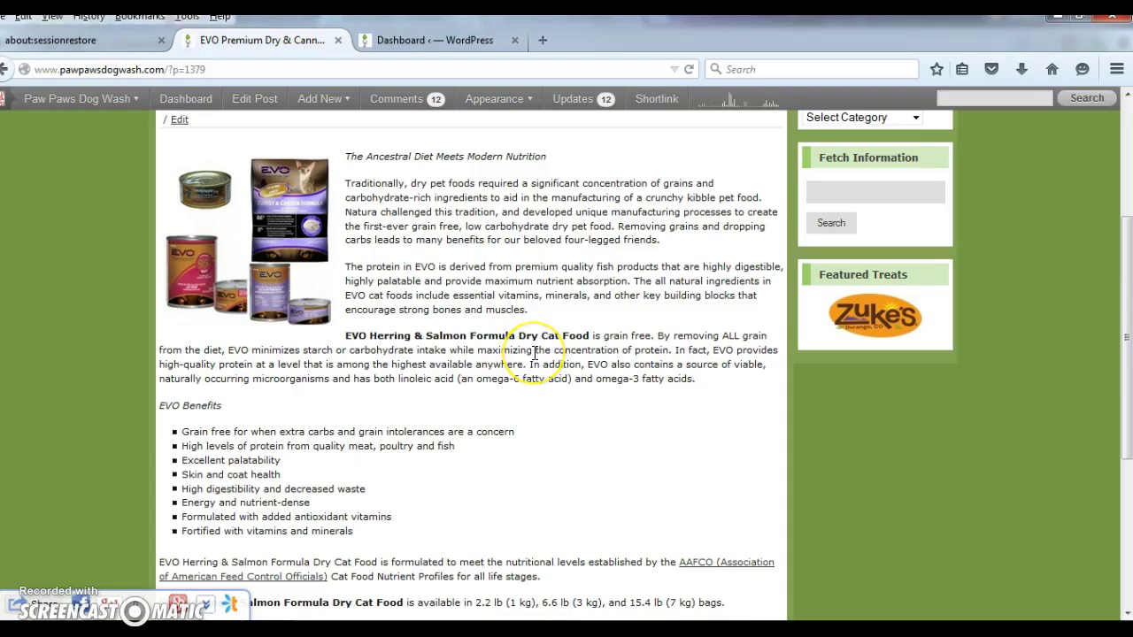
# Go back on the old site and open Grooming Accessories, then the Furminator & Wahl Grooming Brushes post
pyautogui.scroll(3, 534, 352)
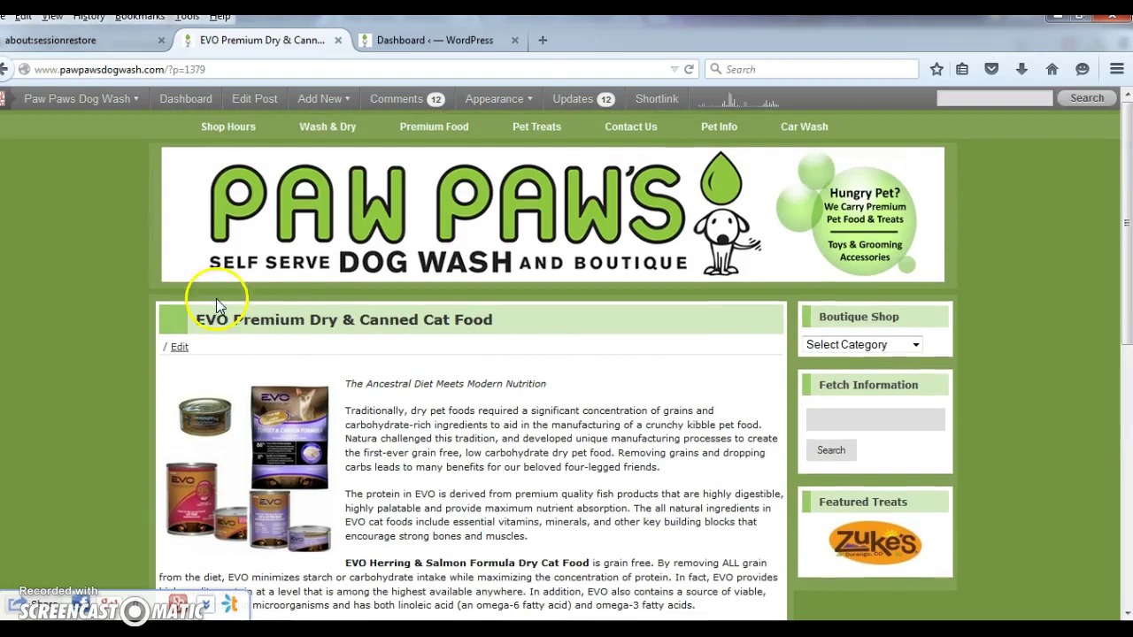
pyautogui.click(6, 70)
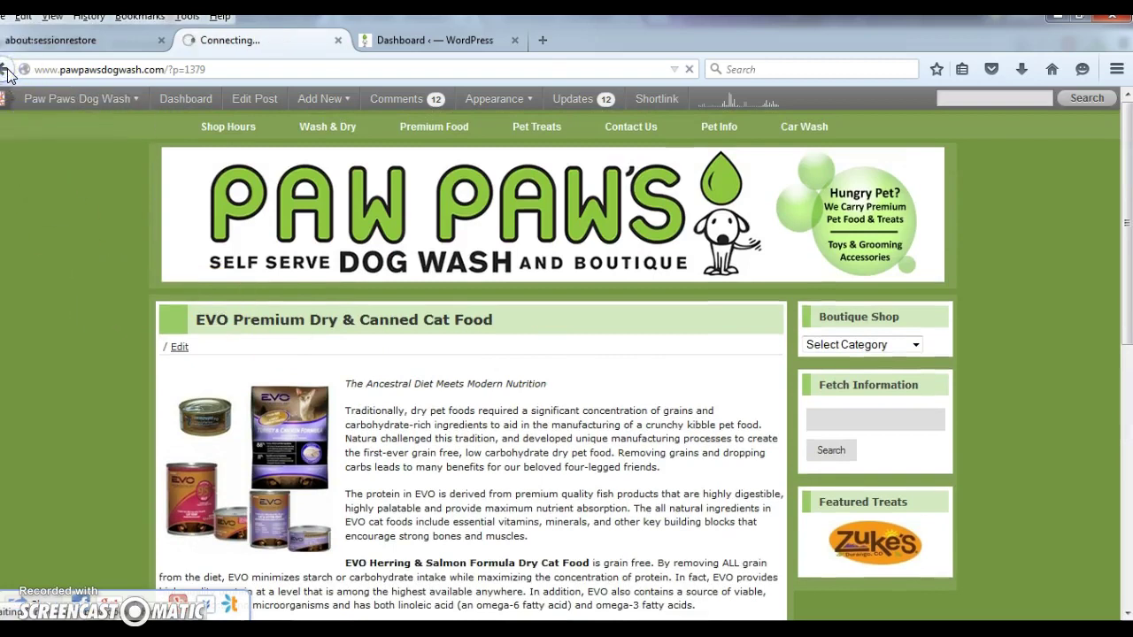
pyautogui.scroll(-2, 73, 233)
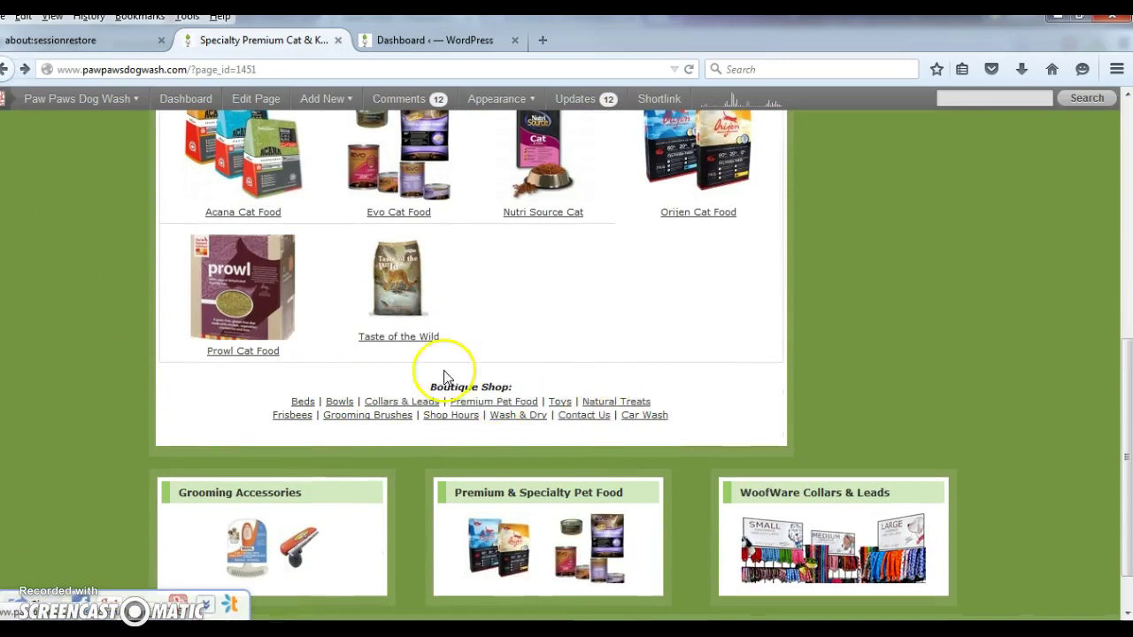
pyautogui.scroll(-1, 303, 417)
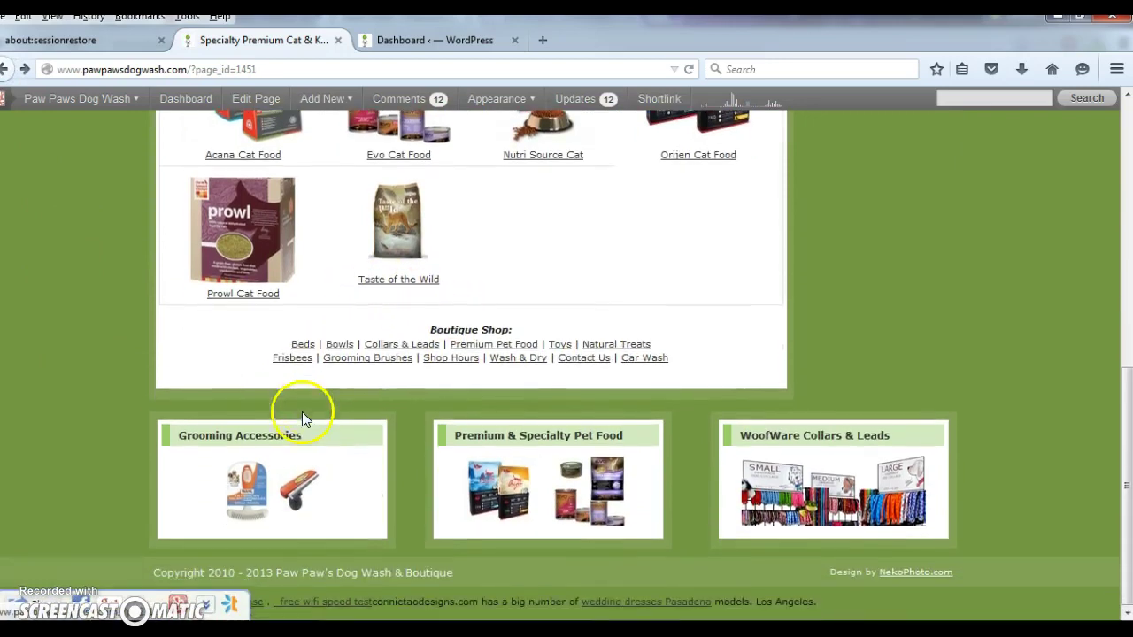
pyautogui.click(283, 467)
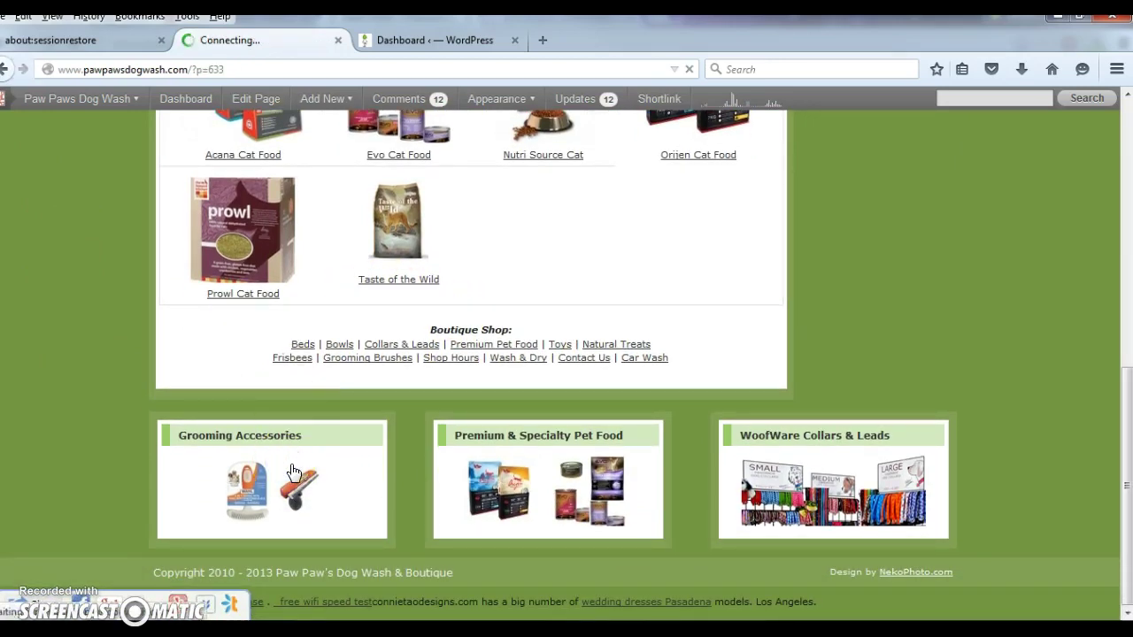
pyautogui.click(509, 449)
pyautogui.scroll(-5, 504, 438)
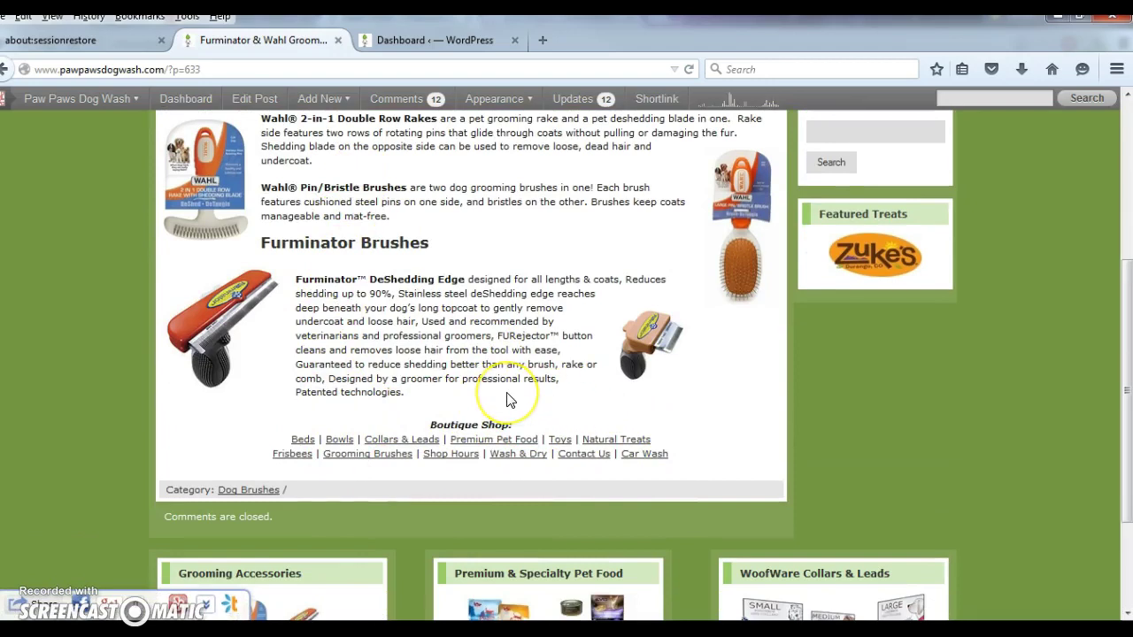
pyautogui.scroll(5, 540, 403)
pyautogui.scroll(-2, 510, 401)
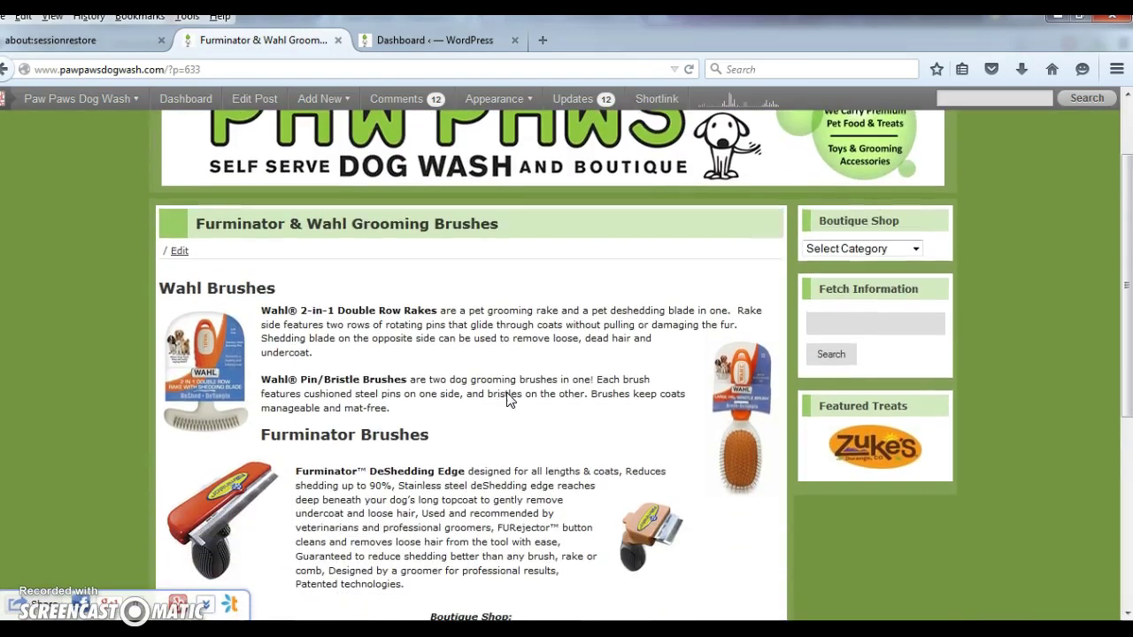
pyautogui.scroll(2, 531, 385)
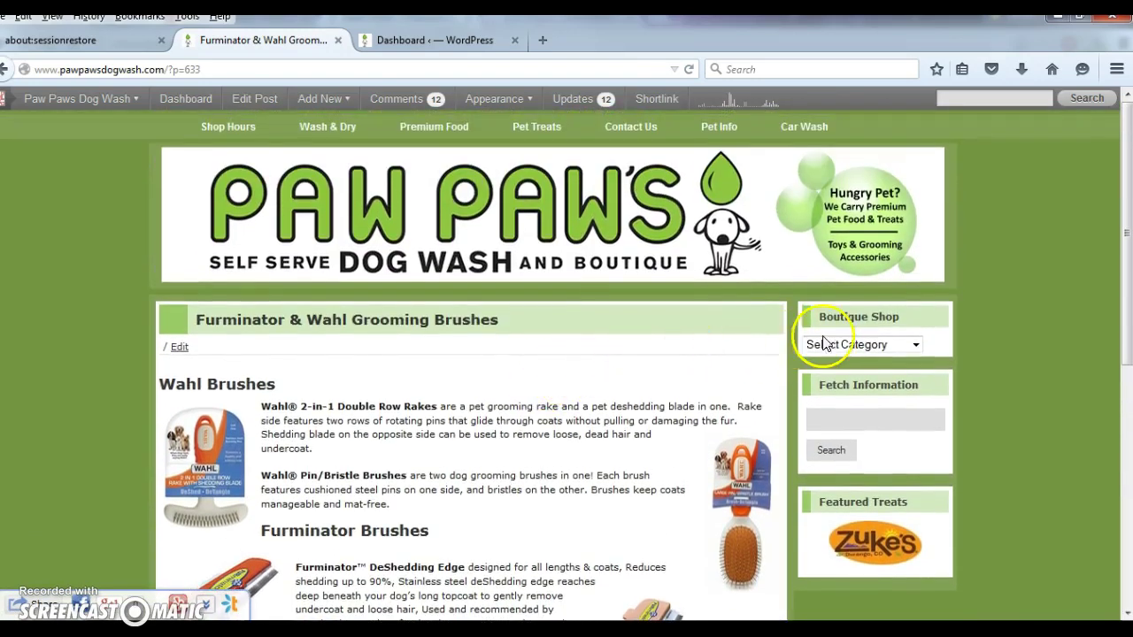
# Check the old post's boutique shop categories, then compare it with the demo's Premium Food page
pyautogui.click(856, 345)
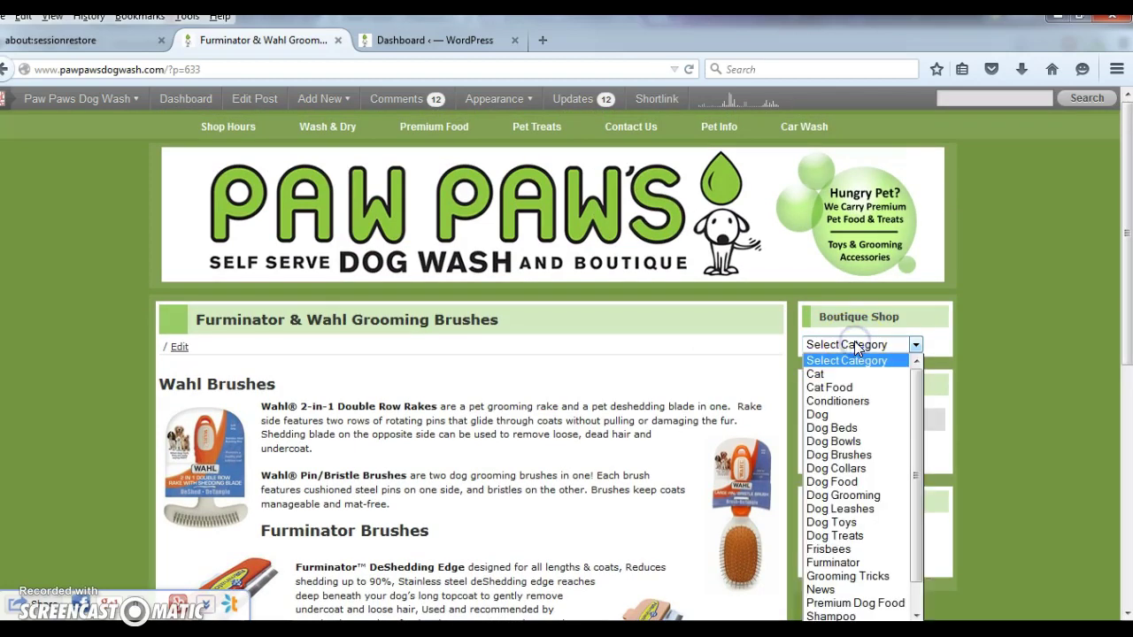
pyautogui.click(624, 345)
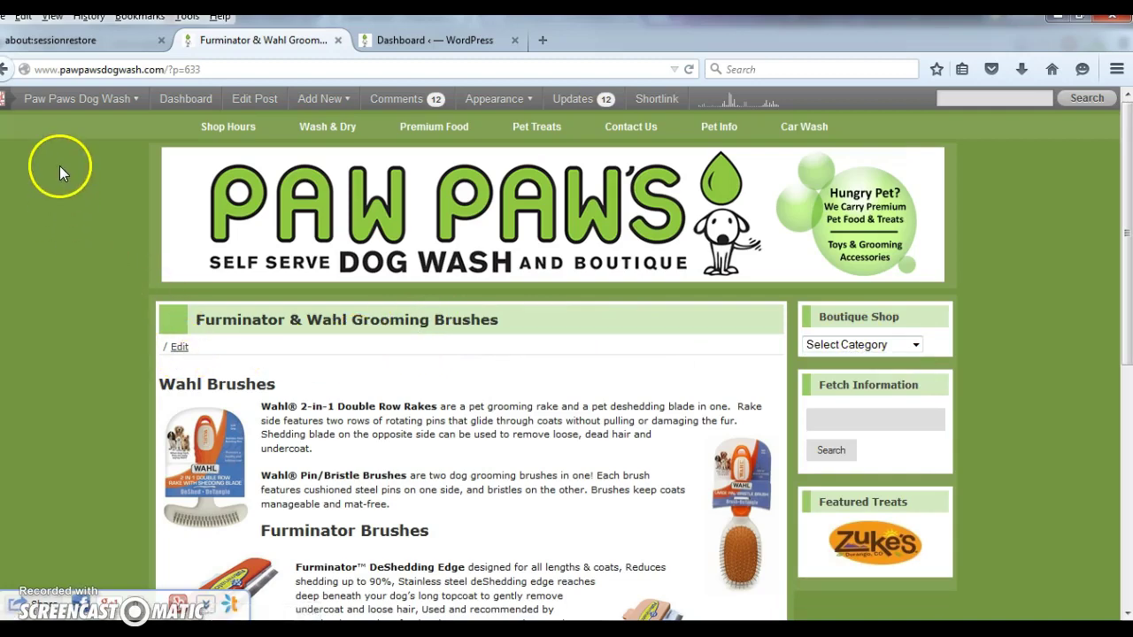
pyautogui.hotkey('alt', 'Tab')
pyautogui.scroll(-4, 346, 310)
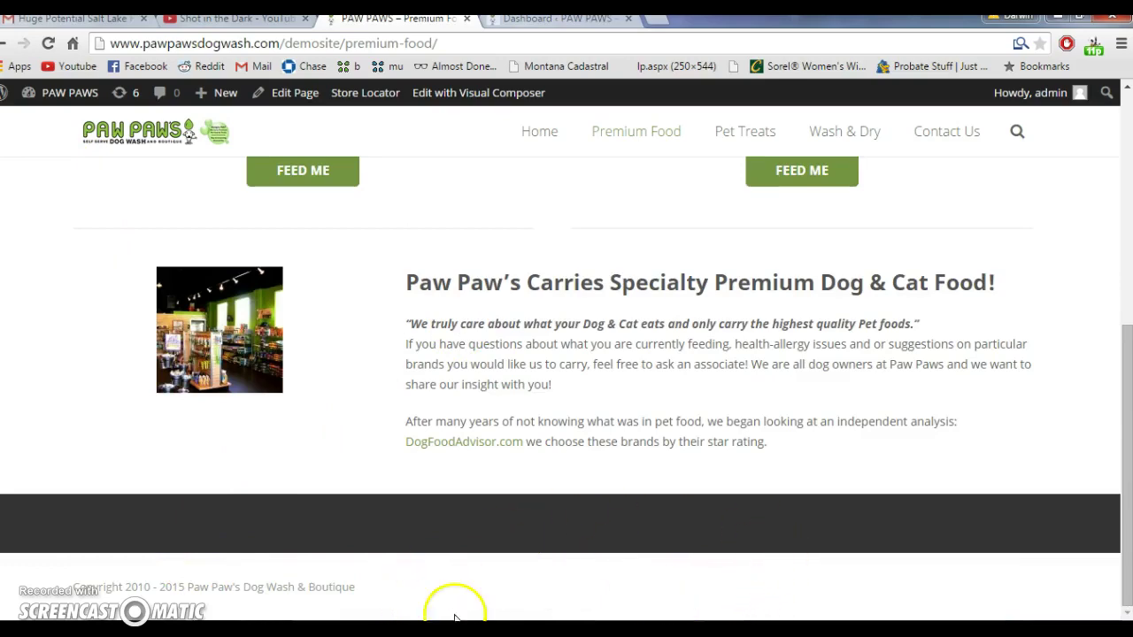
pyautogui.hotkey('alt', 'Tab')
pyautogui.scroll(-5, 419, 382)
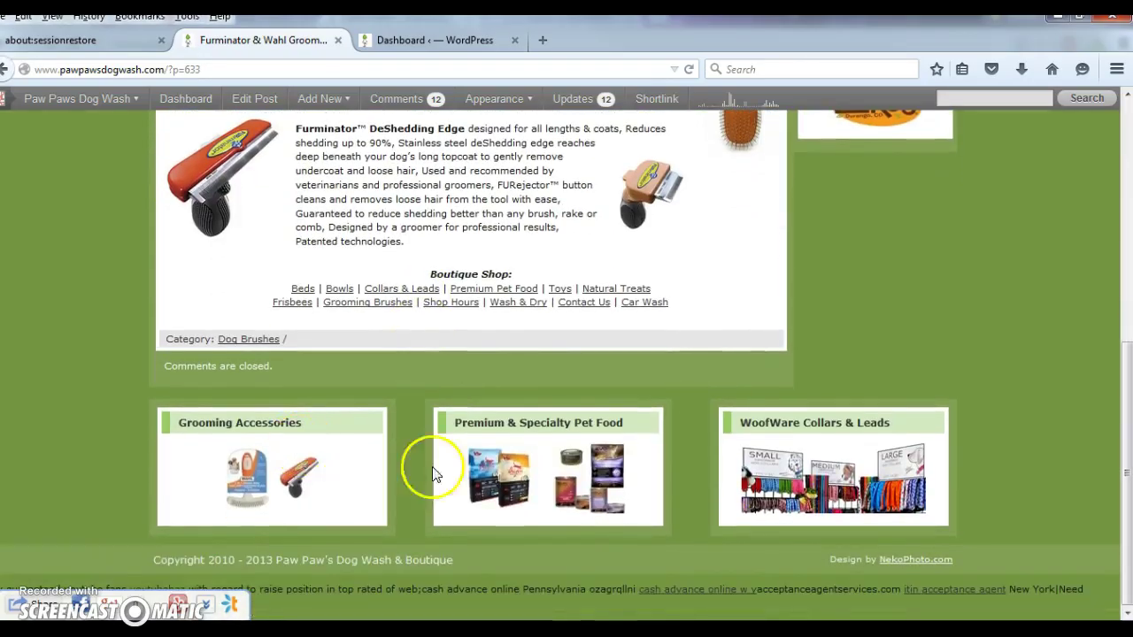
pyautogui.hotkey('alt', 'Tab')
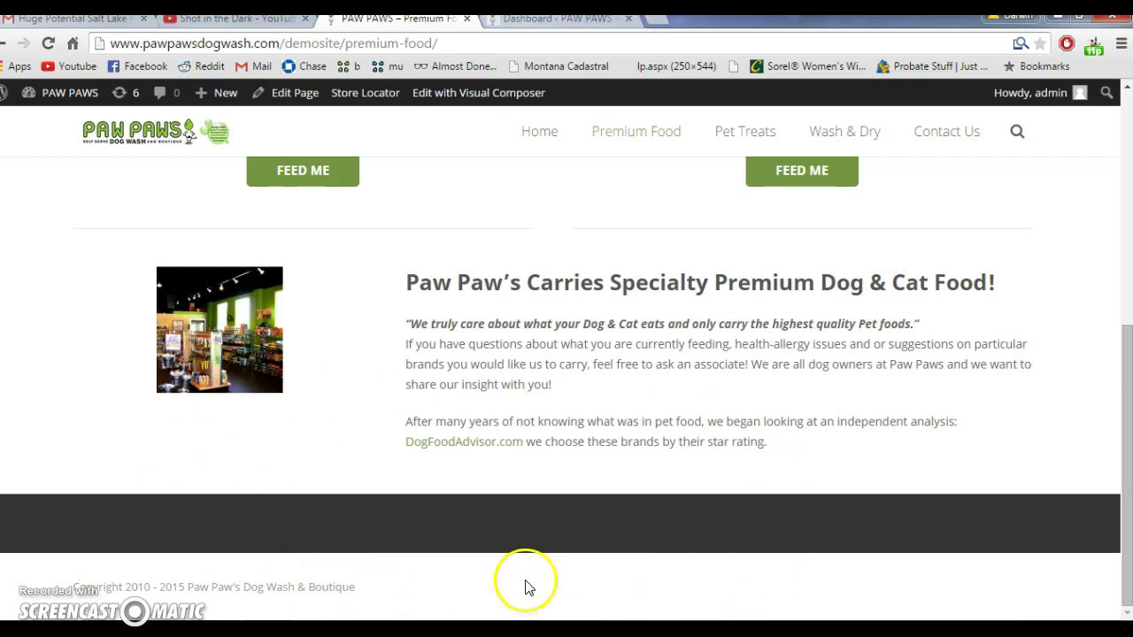
pyautogui.hotkey('alt', 'Tab')
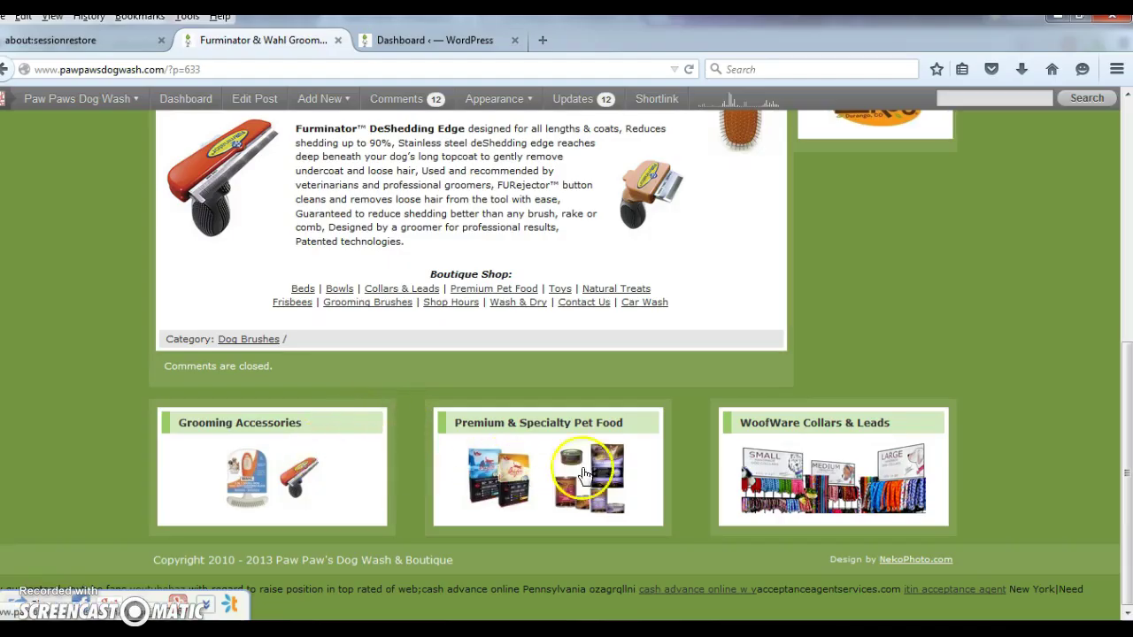
# Open and close the Furminator post's boutique category list twice, then switch to the old admin dashboard
pyautogui.scroll(5, 883, 460)
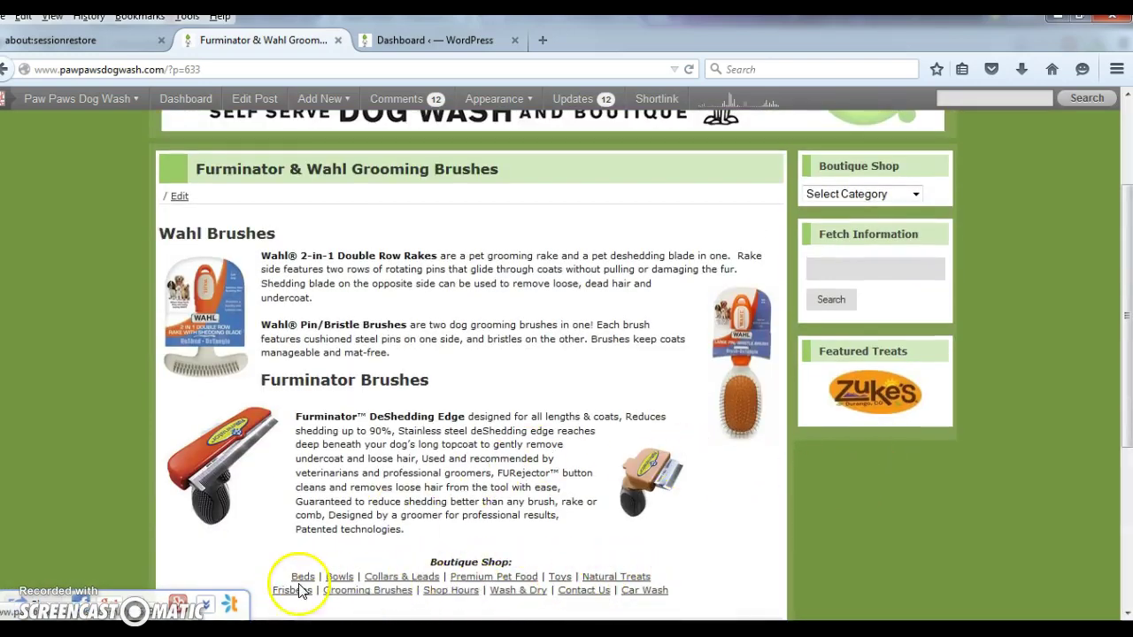
pyautogui.click(886, 200)
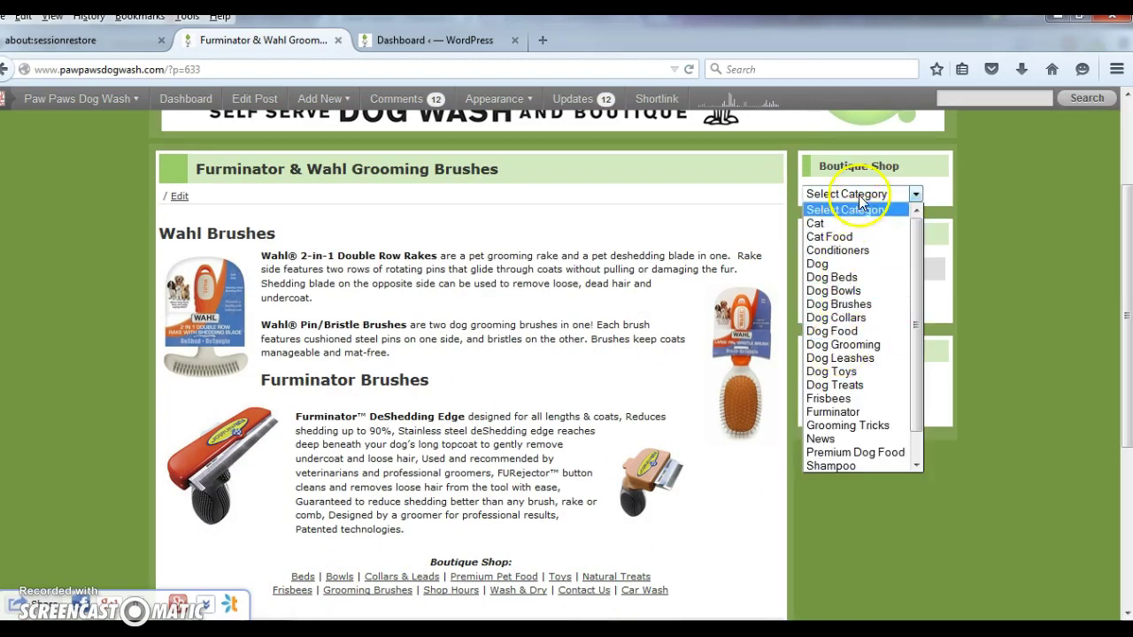
pyautogui.click(901, 164)
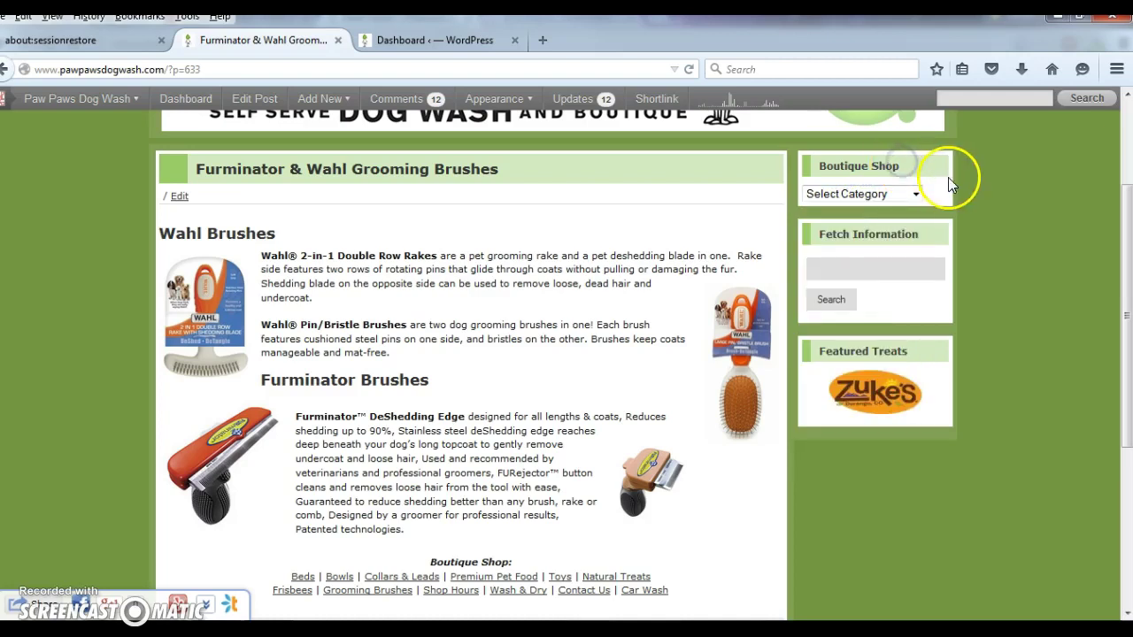
pyautogui.click(911, 193)
pyautogui.click(911, 193)
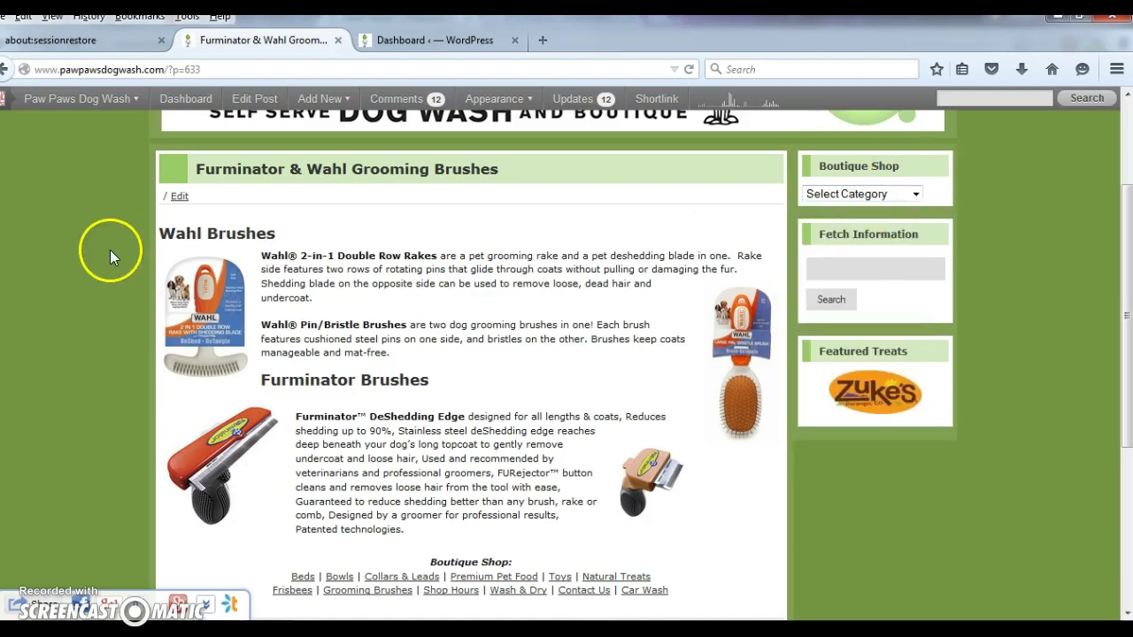
pyautogui.click(375, 46)
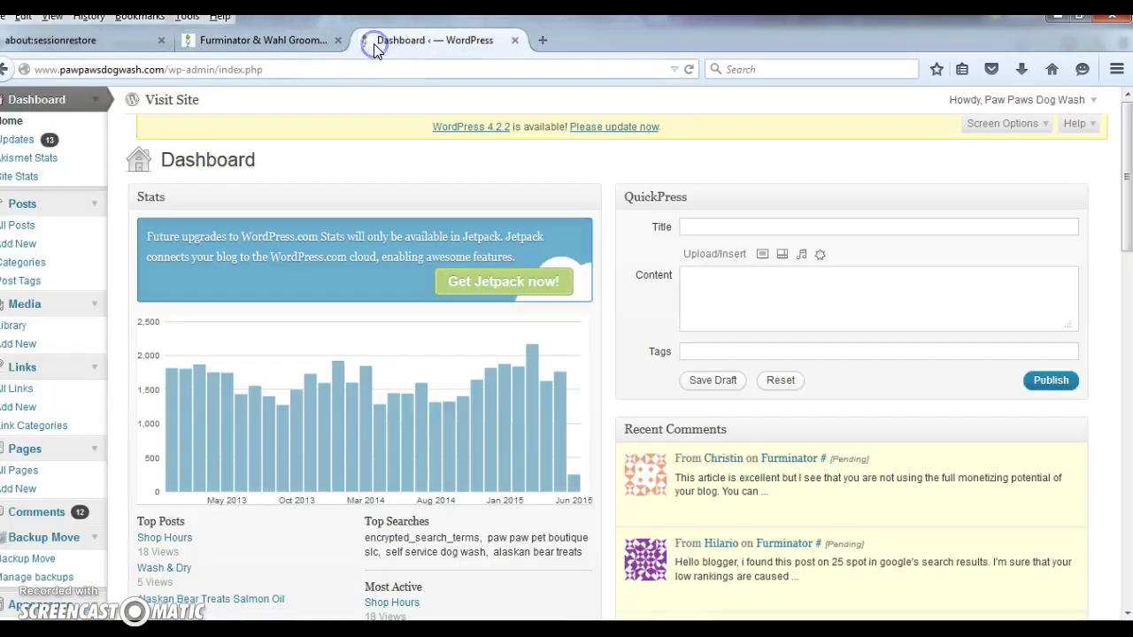
pyautogui.hotkey('alt', 'Tab')
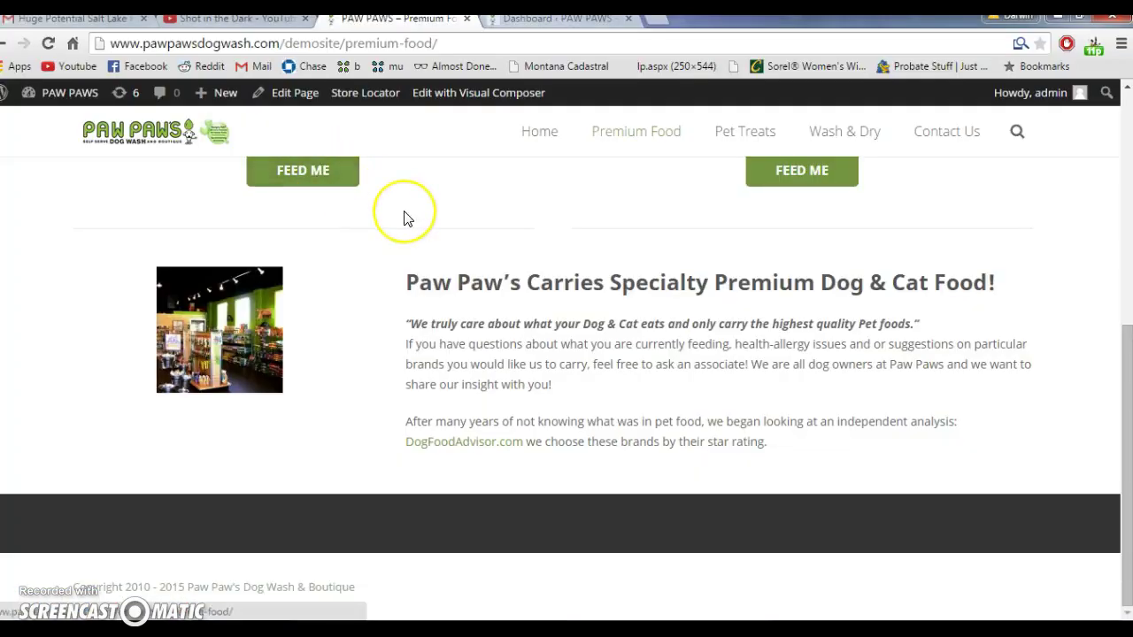
pyautogui.scroll(5, 405, 215)
pyautogui.hotkey('alt', 'Tab')
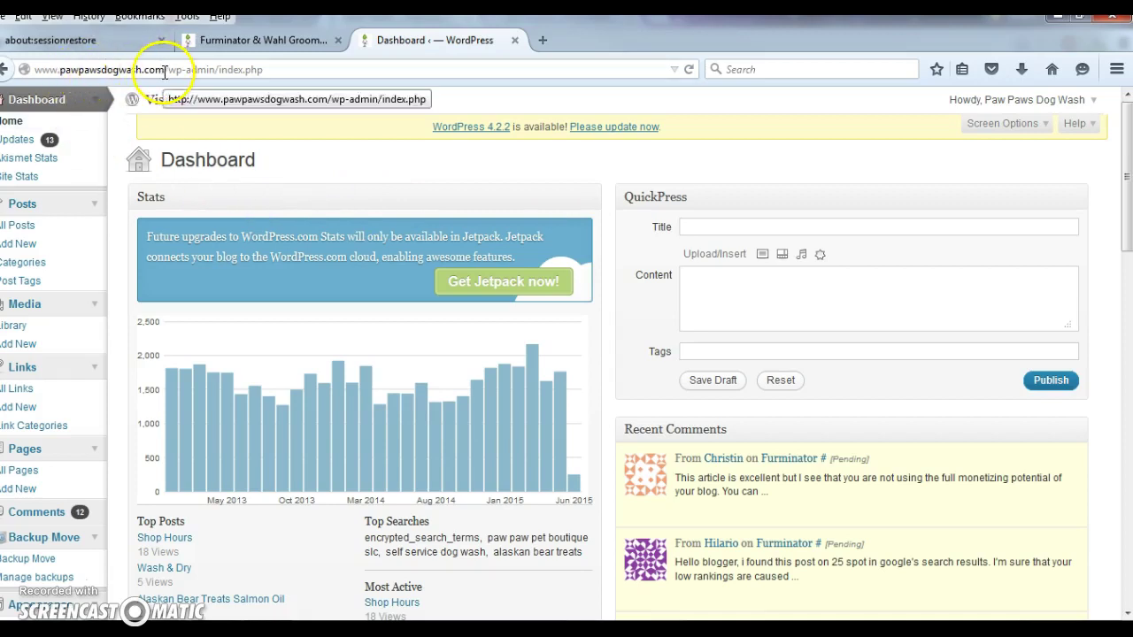
pyautogui.hotkey('alt', 'Tab')
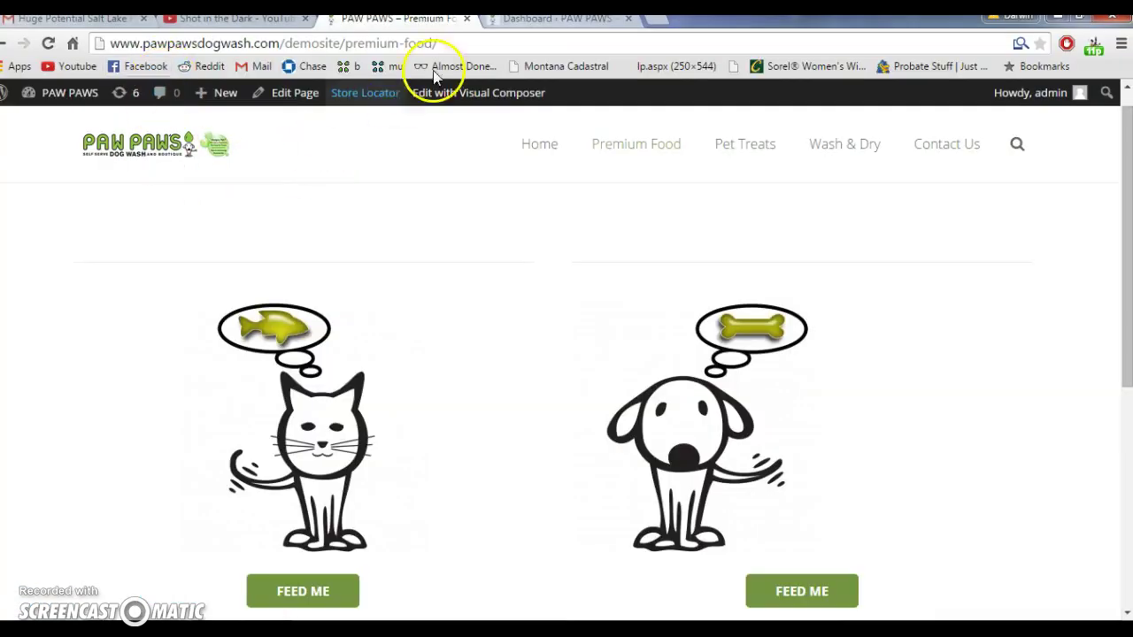
pyautogui.click(506, 18)
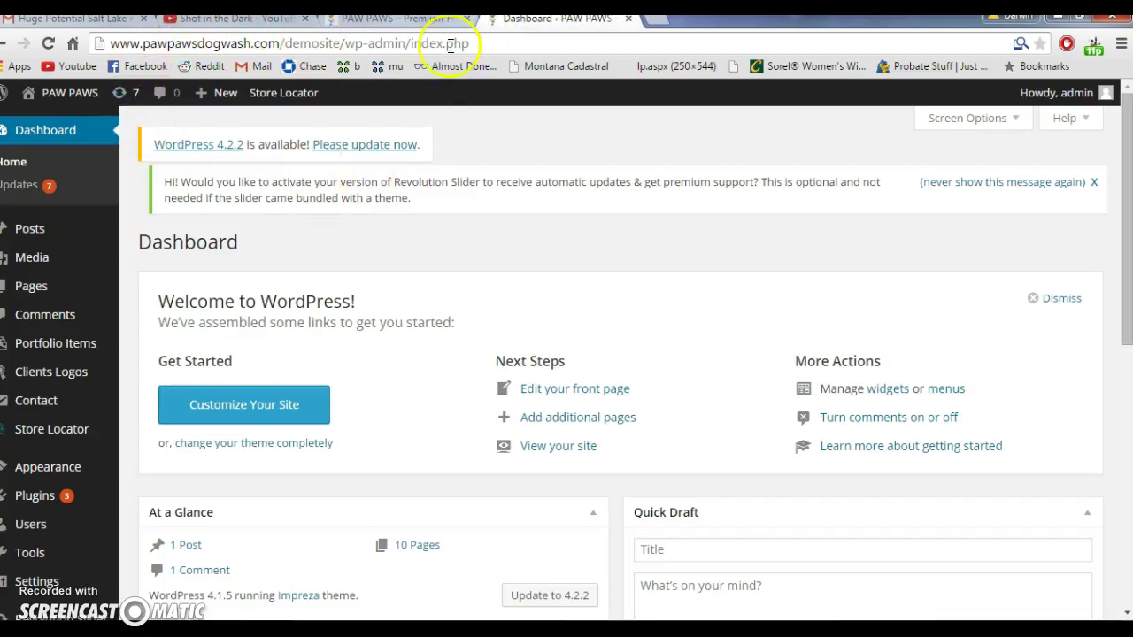
pyautogui.click(29, 232)
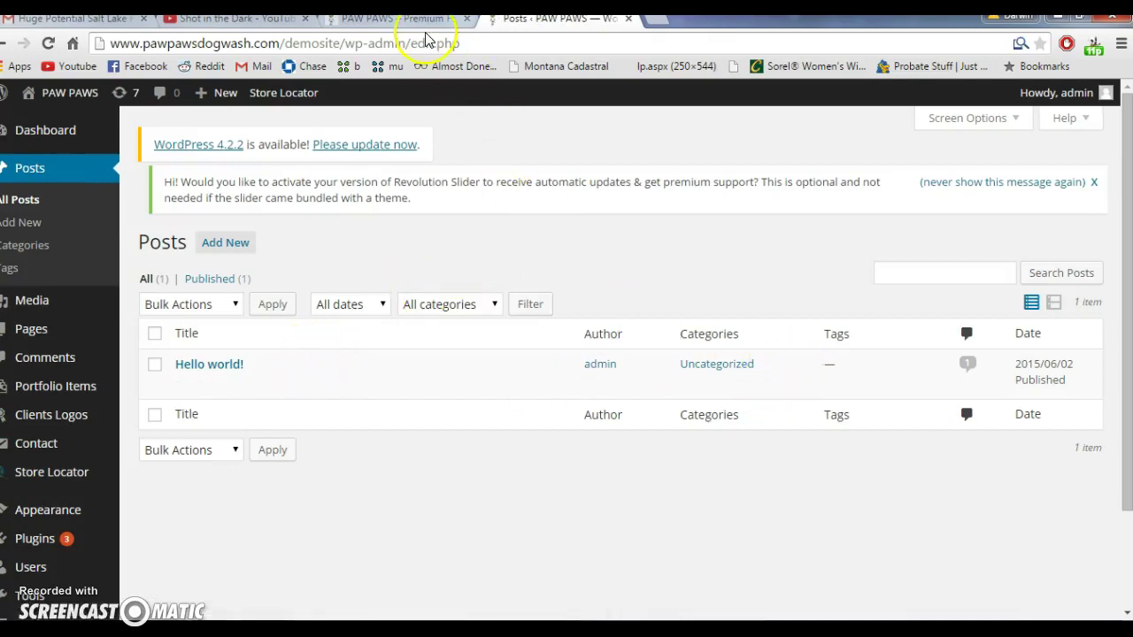
pyautogui.click(396, 18)
pyautogui.hotkey('alt', 'Tab')
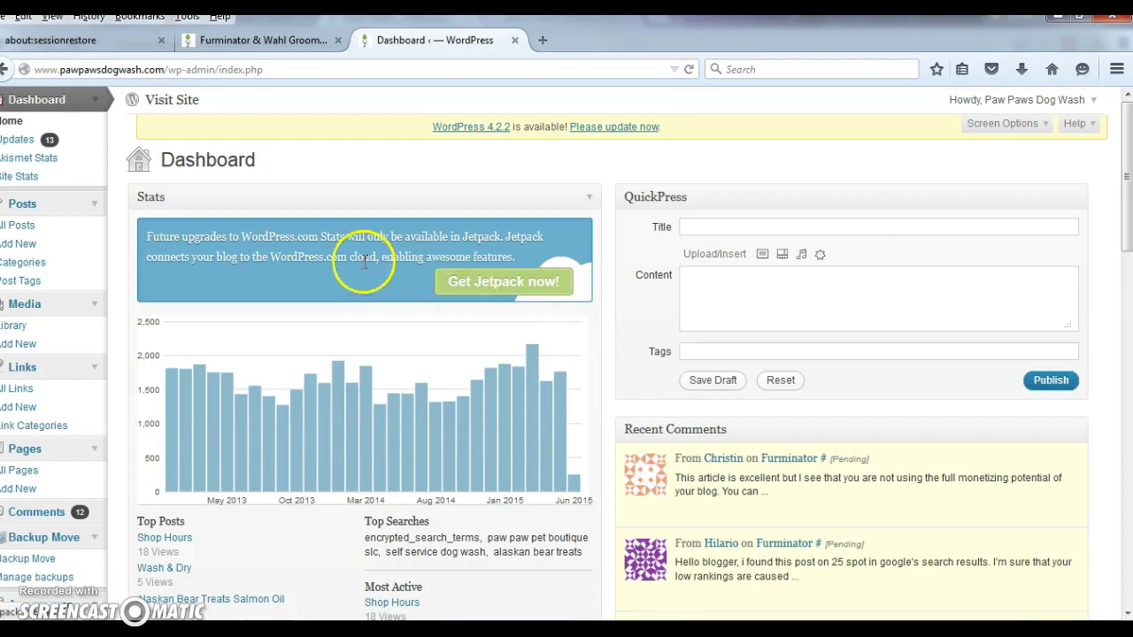
# Open the old site's Posts list, 43 items, and scroll through it
pyautogui.click(53, 205)
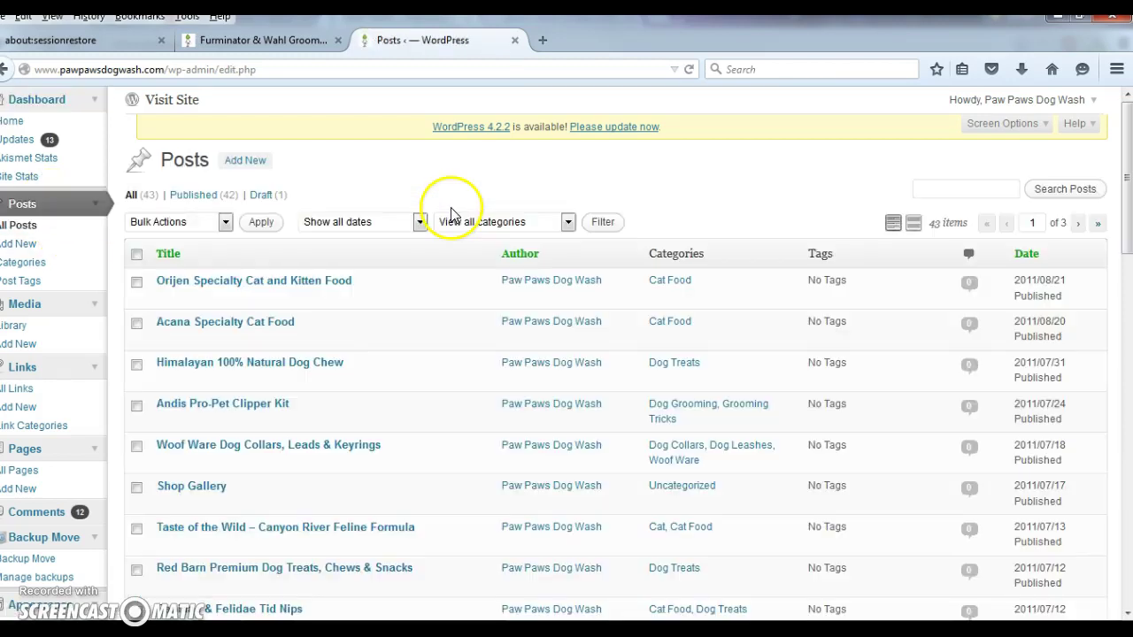
pyautogui.scroll(-10, 624, 195)
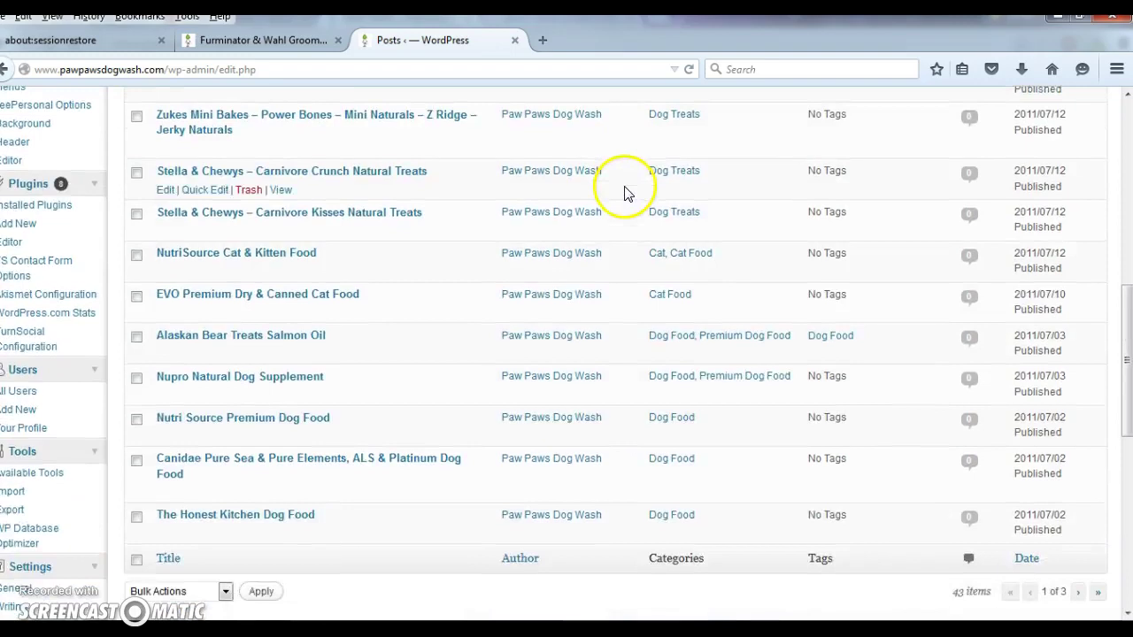
pyautogui.scroll(5, 546, 282)
pyautogui.scroll(3, 546, 282)
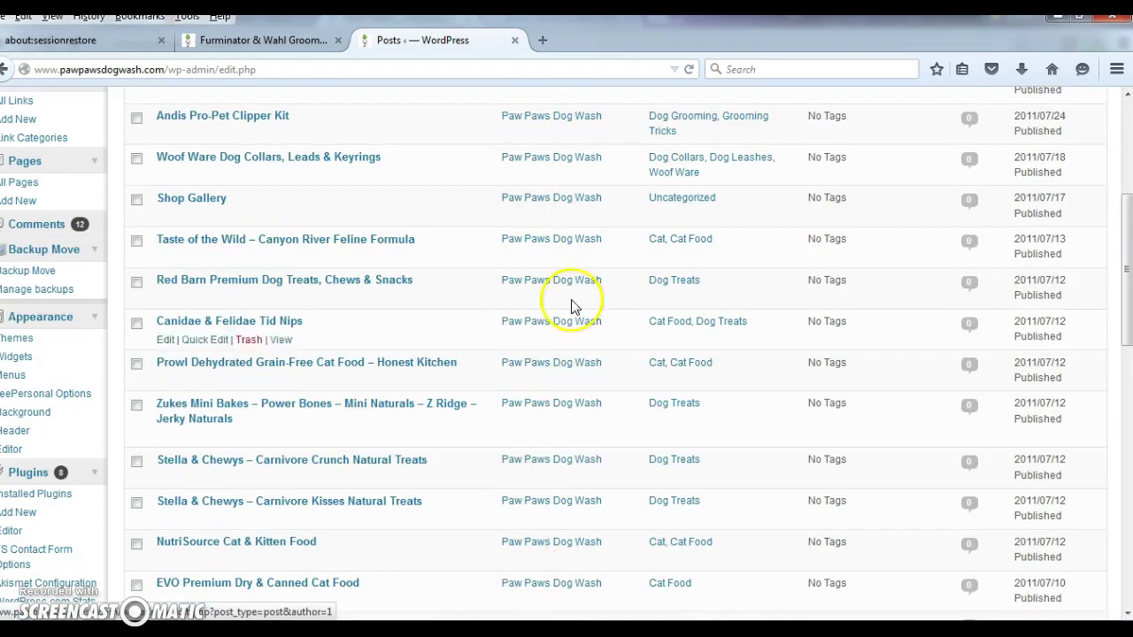
pyautogui.scroll(-4, 570, 443)
pyautogui.scroll(-4, 571, 443)
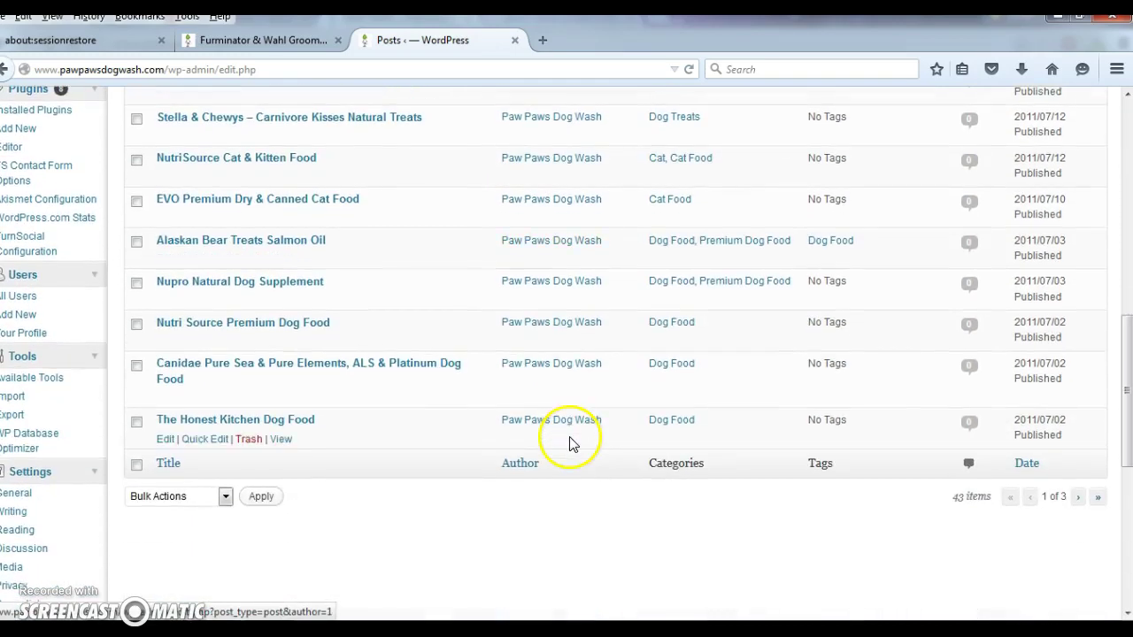
# Compare the demo's Premium Food page with the posts list, then show the Furminator & Wahl post
pyautogui.hotkey('alt', 'Tab')
pyautogui.scroll(-3, 546, 434)
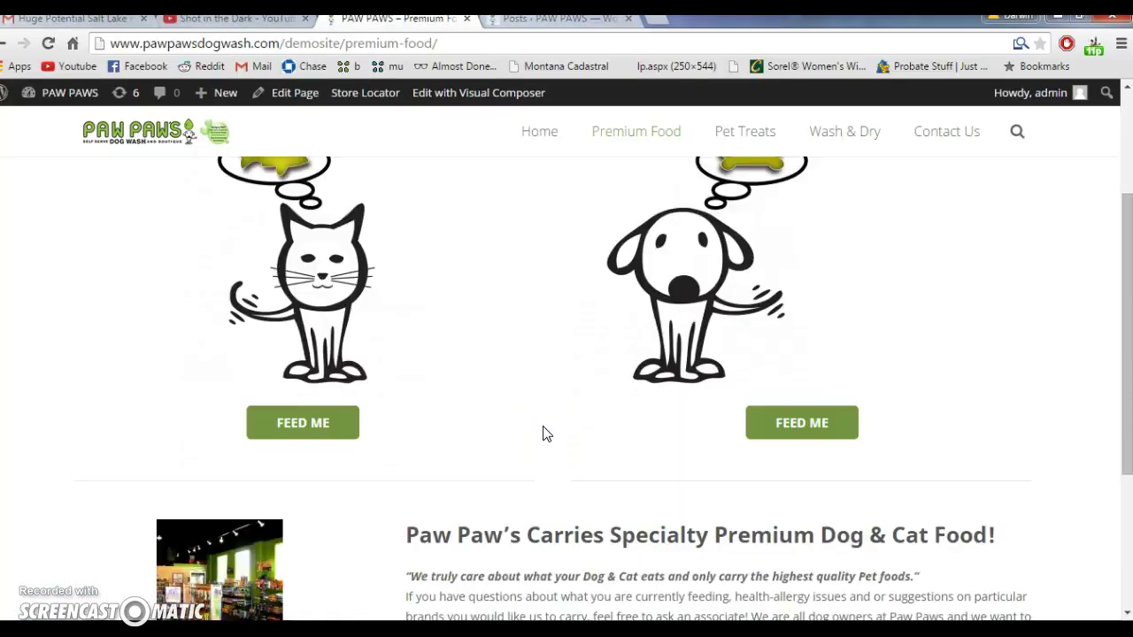
pyautogui.scroll(-3, 310, 440)
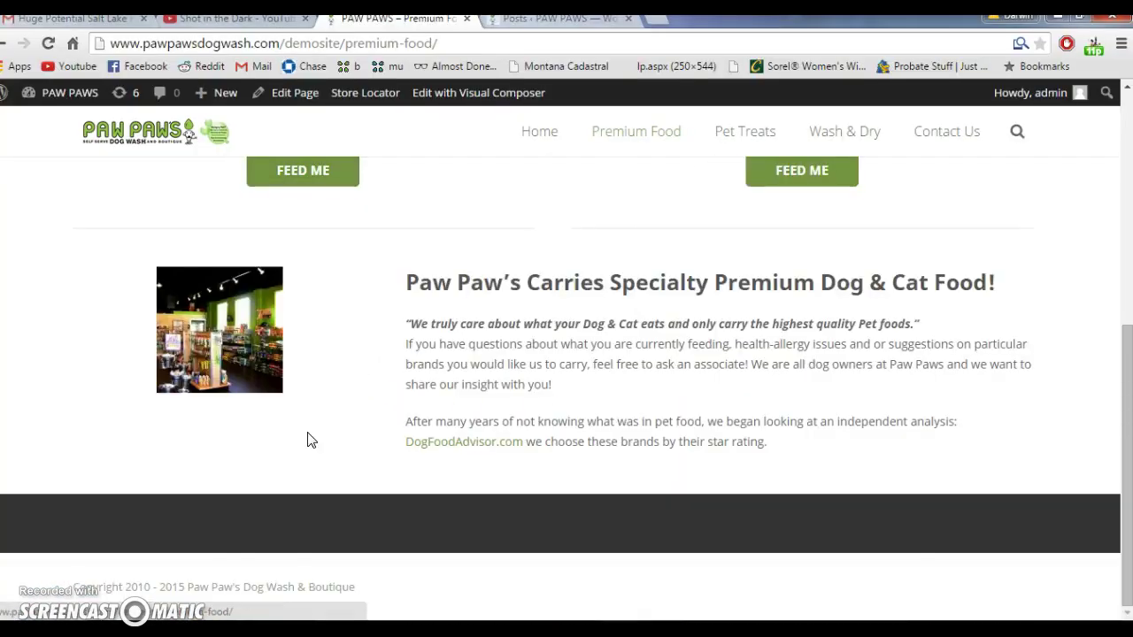
pyautogui.scroll(2, 316, 425)
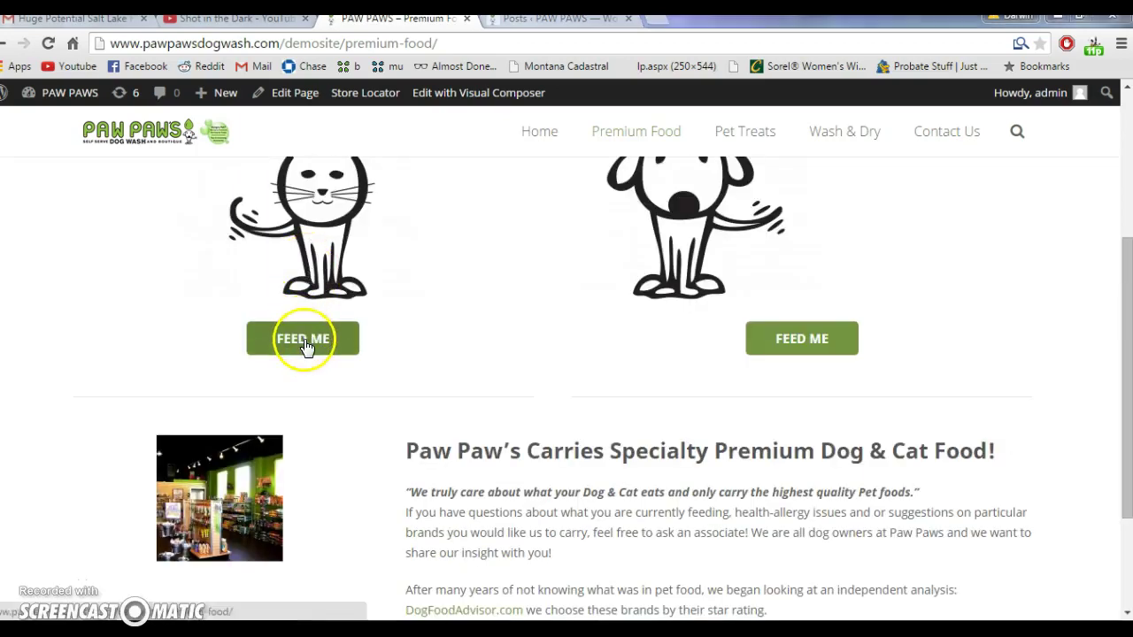
pyautogui.hotkey('alt', 'Tab')
pyautogui.hotkey('alt', 'Tab')
pyautogui.scroll(3, 355, 338)
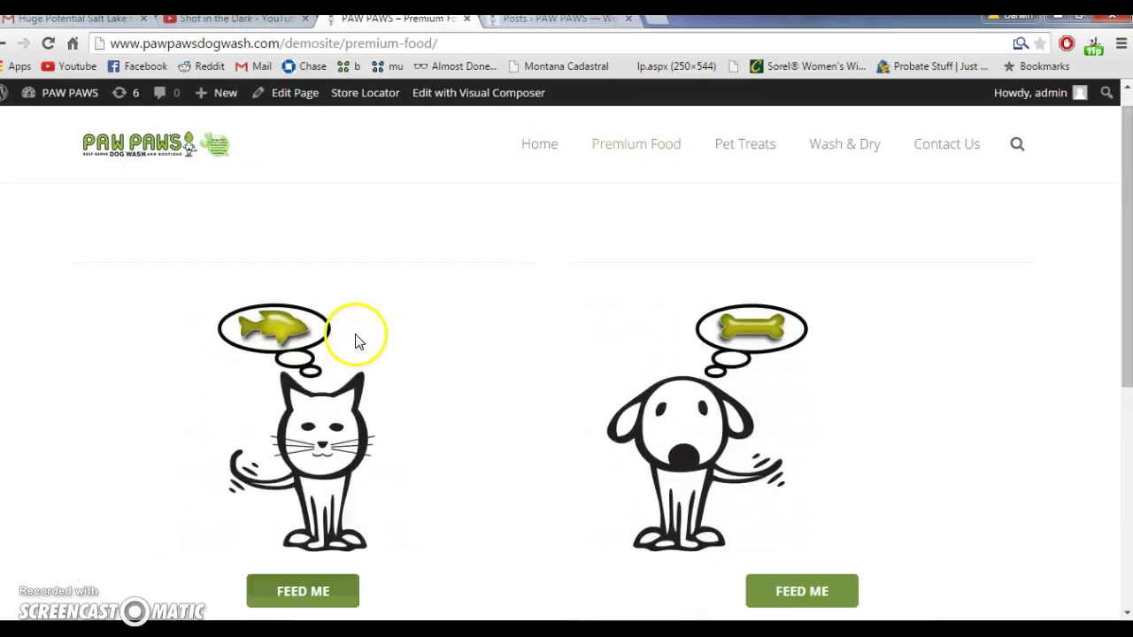
pyautogui.scroll(-3, 354, 341)
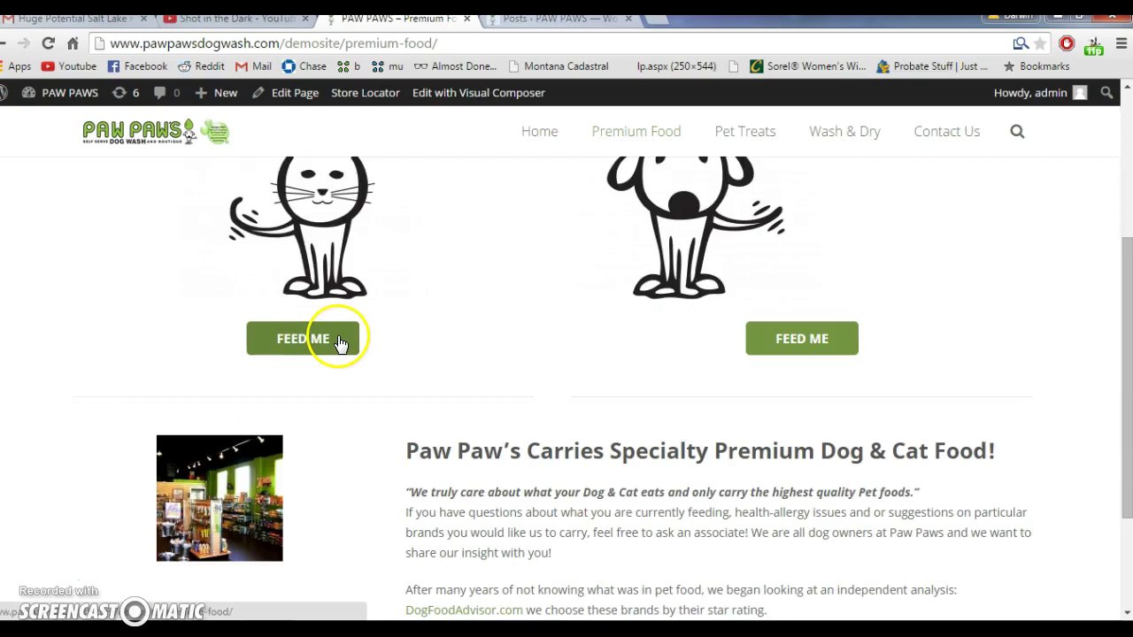
pyautogui.hotkey('alt', 'Tab')
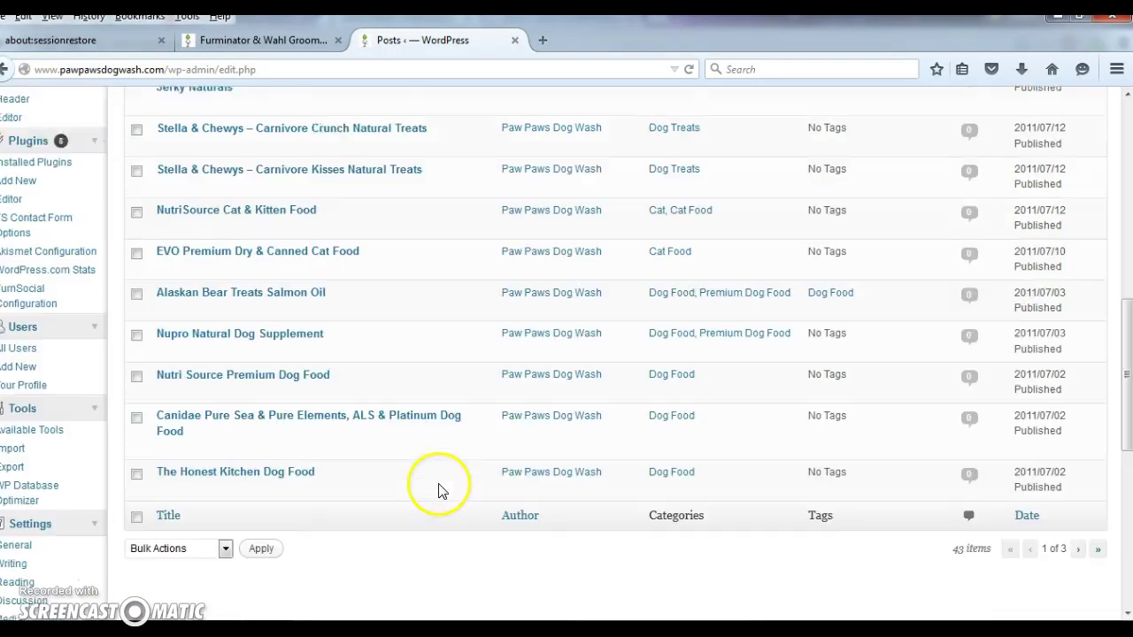
pyautogui.scroll(10, 440, 491)
pyautogui.click(265, 45)
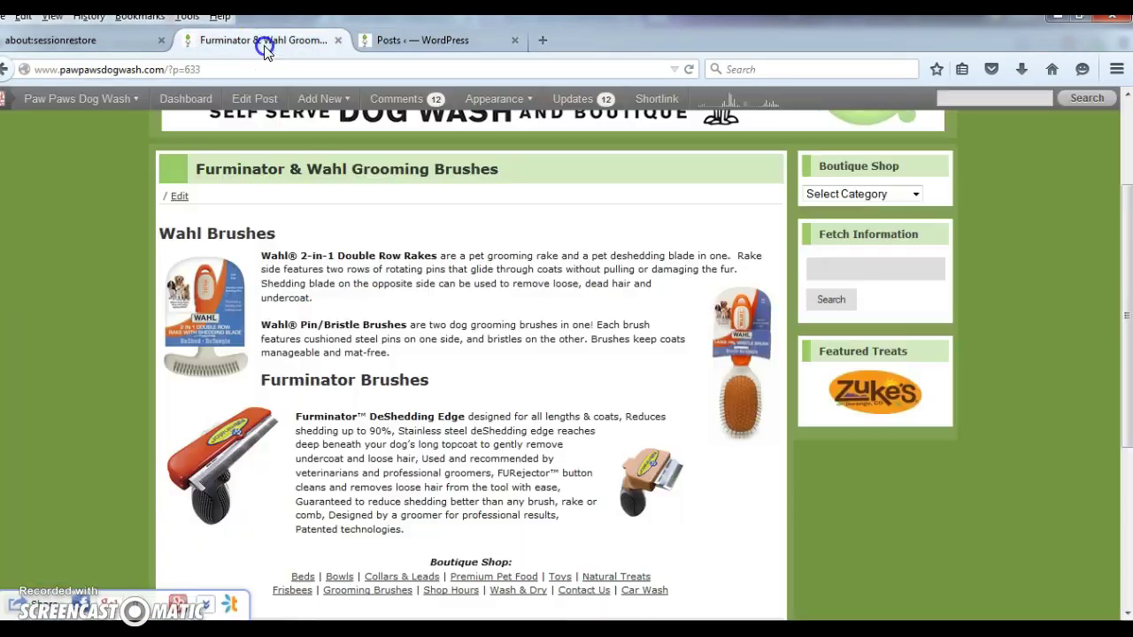
# Open the old site's Premium & Specialty Pet Food page and its Feed Me dog food listing
pyautogui.scroll(-3, 538, 358)
pyautogui.click(544, 478)
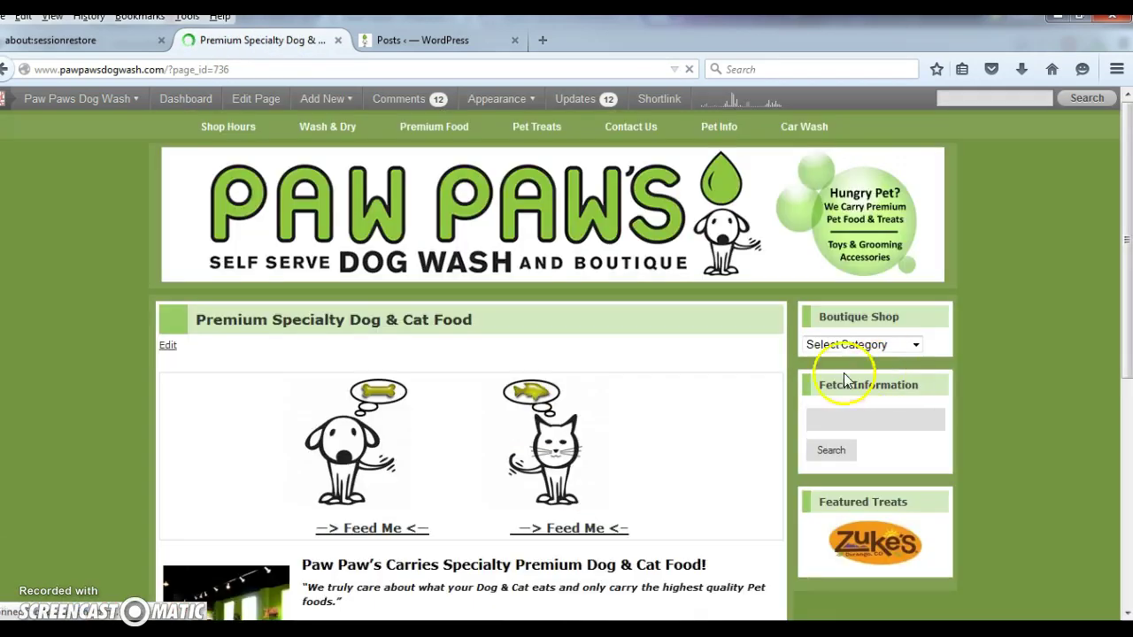
pyautogui.scroll(-3, 567, 375)
pyautogui.scroll(-3, 566, 375)
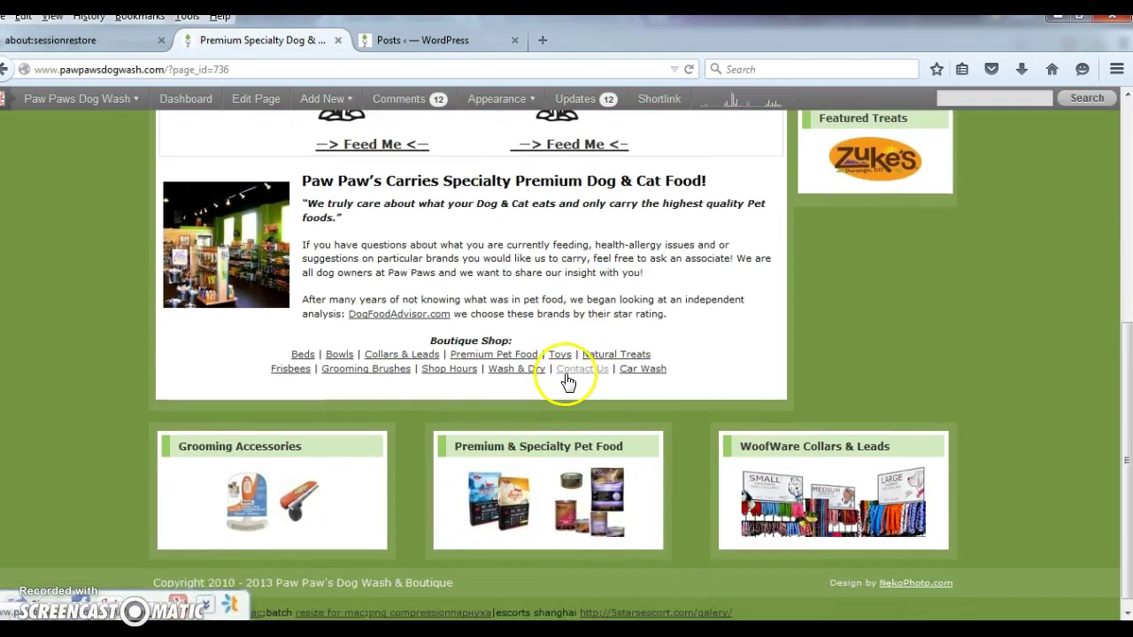
pyautogui.scroll(3, 567, 384)
pyautogui.click(378, 241)
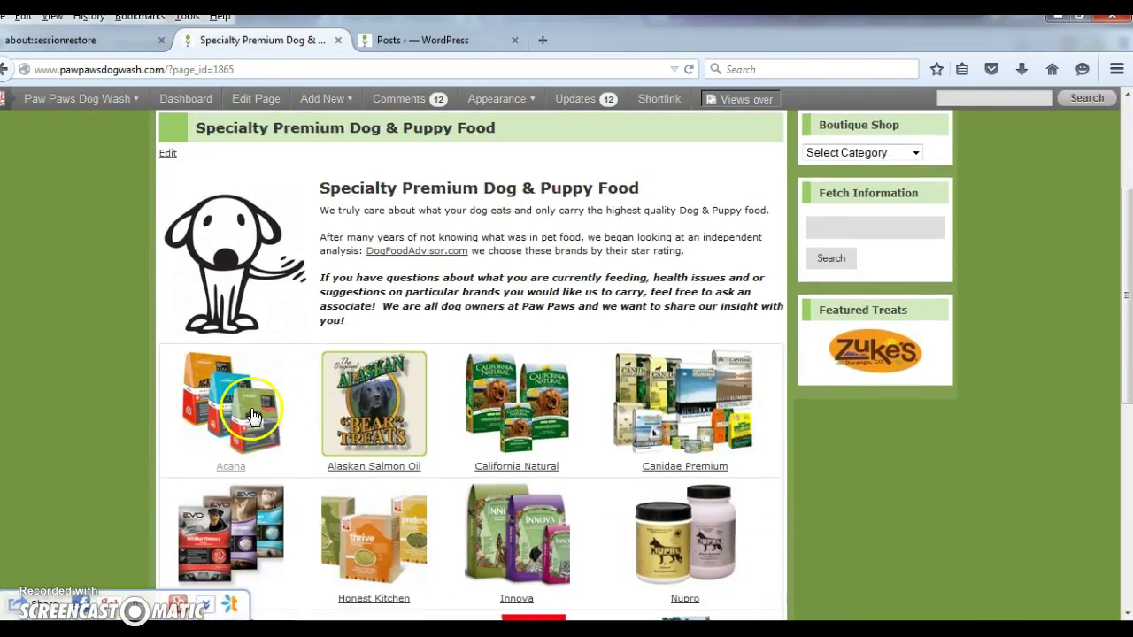
# View the Acana Grain Free Dog Food post, try its Champion Pet Foods link, then return to Posts
pyautogui.click(252, 416)
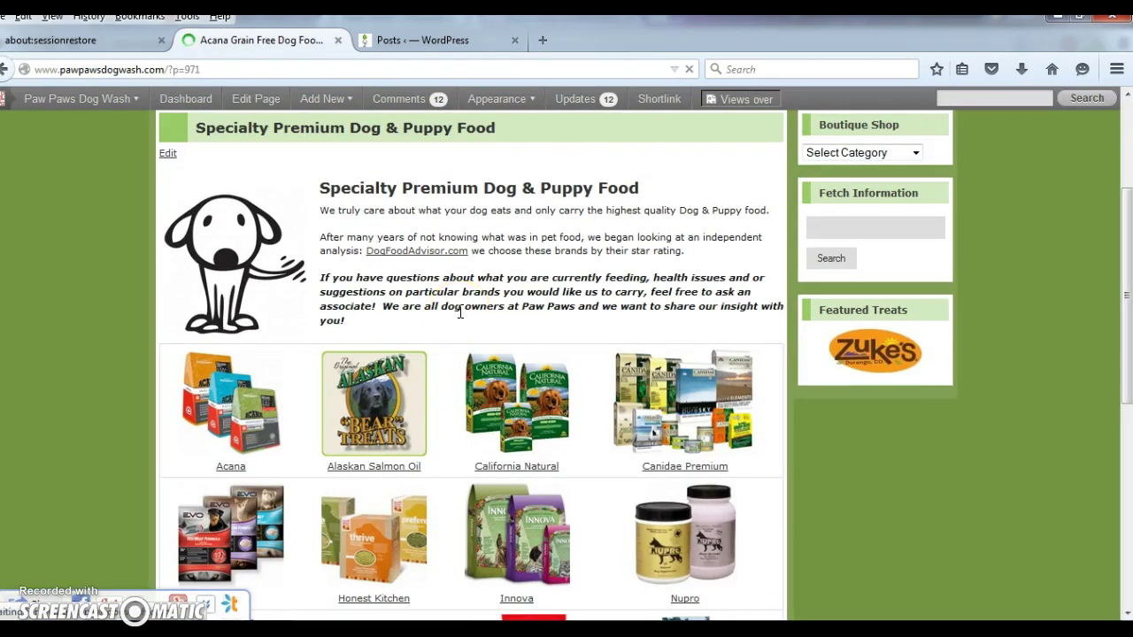
pyautogui.scroll(-5, 458, 316)
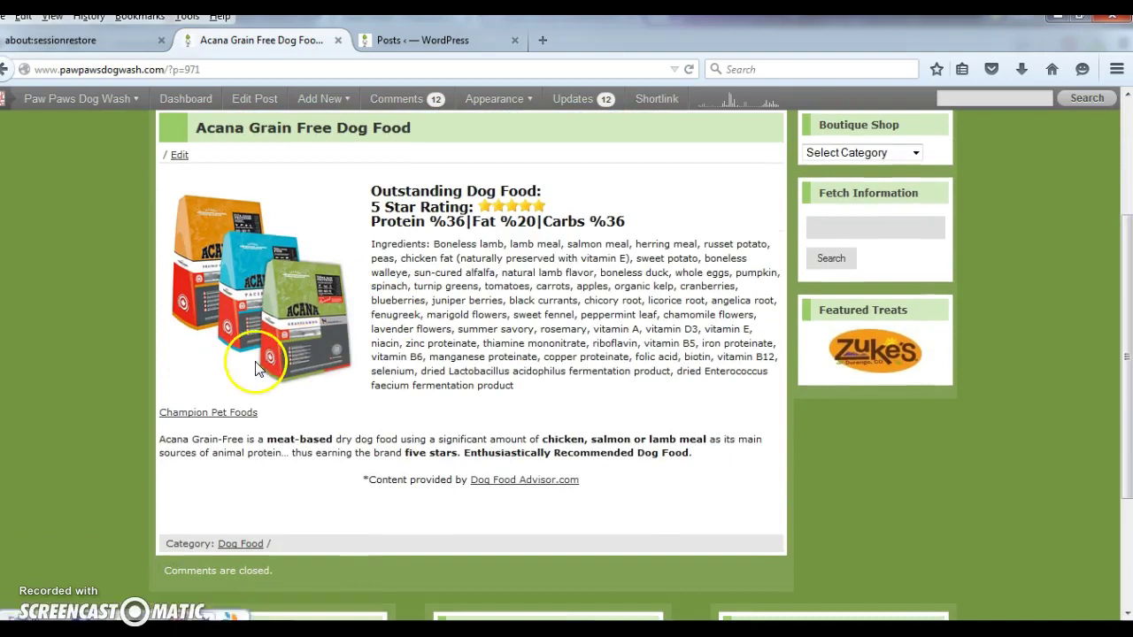
pyautogui.click(227, 413)
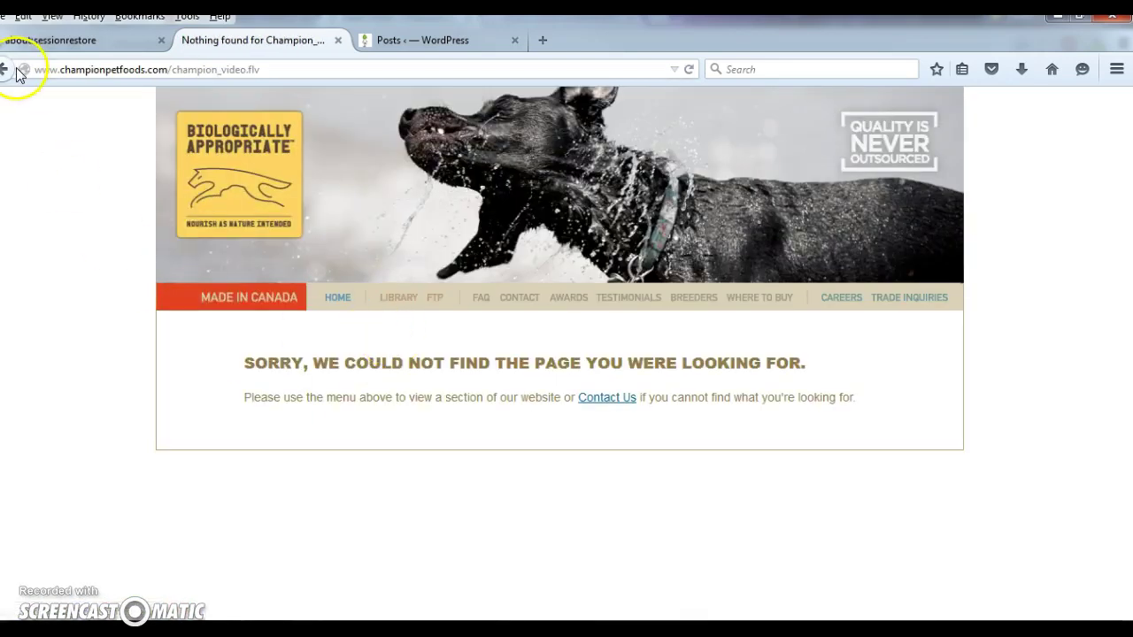
pyautogui.click(7, 69)
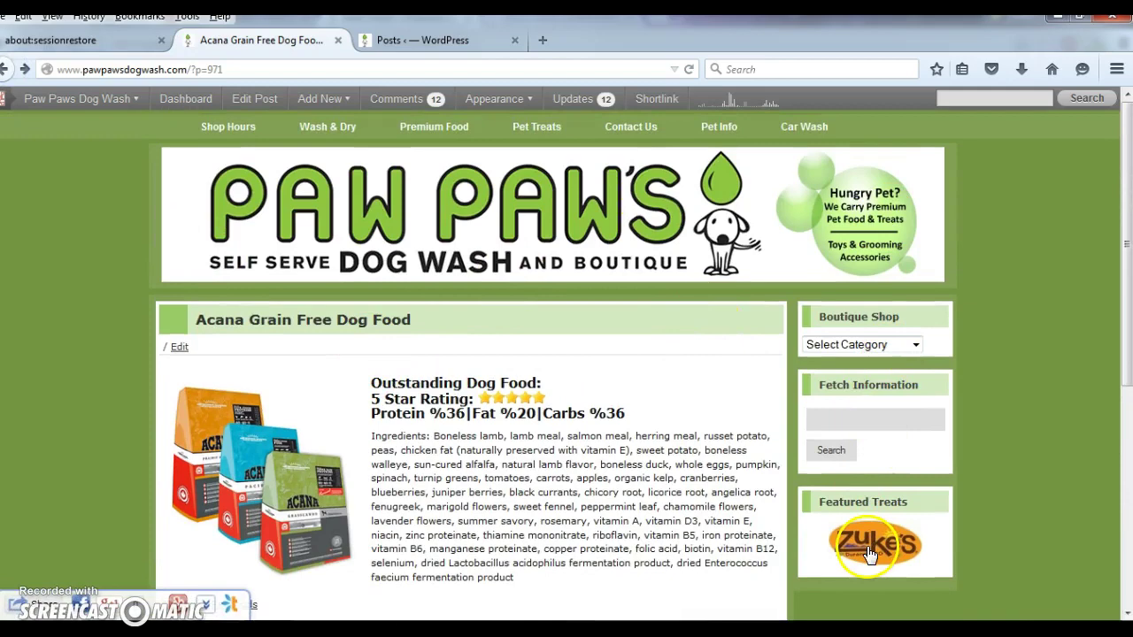
pyautogui.click(396, 41)
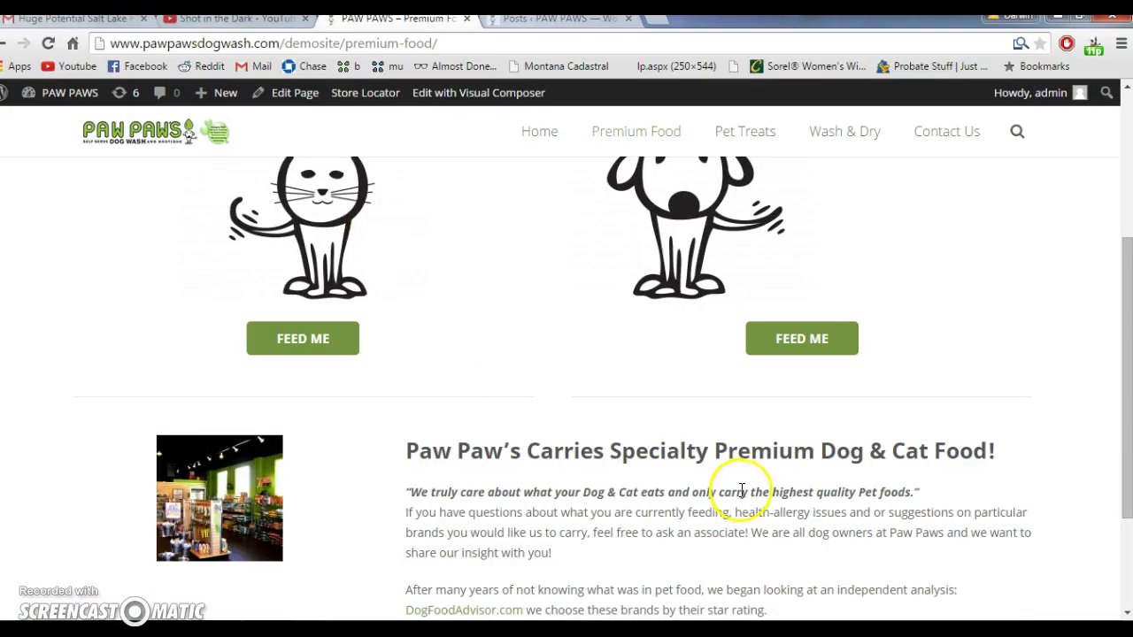
# Open the new demo site's Pet Treats page and scroll through it
pyautogui.scroll(3, 739, 485)
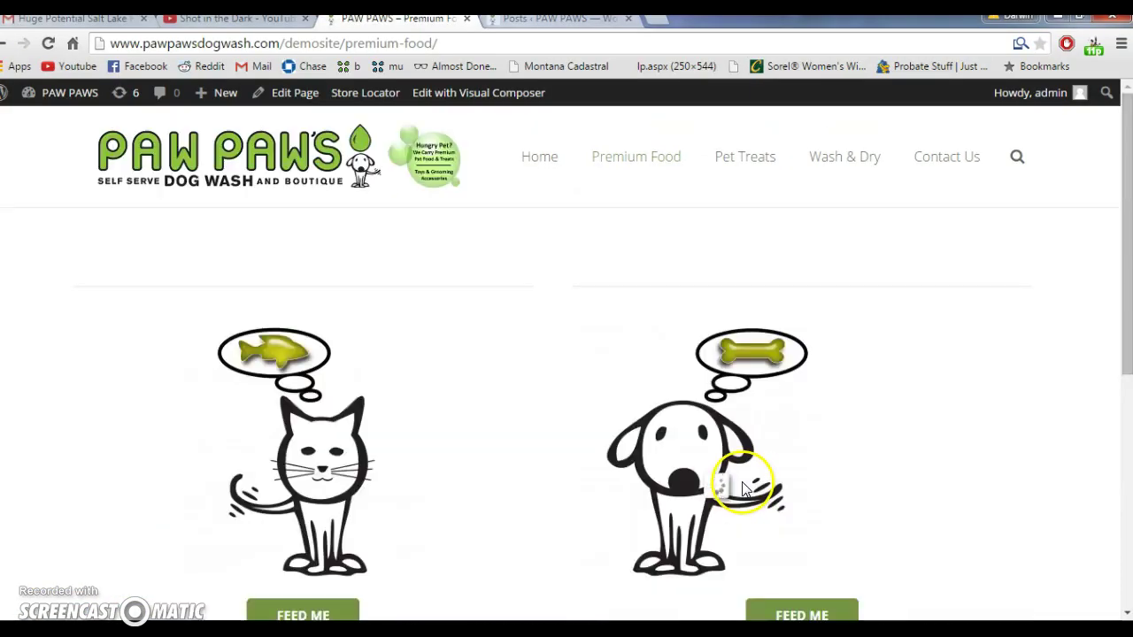
pyautogui.scroll(-3, 546, 442)
pyautogui.scroll(3, 488, 362)
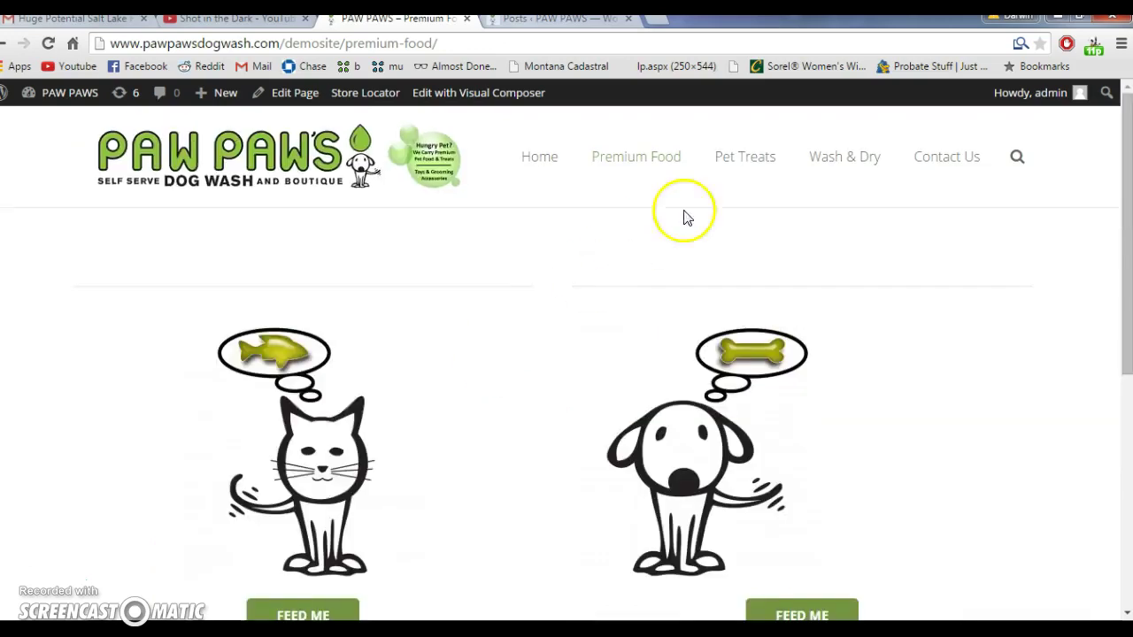
pyautogui.click(737, 165)
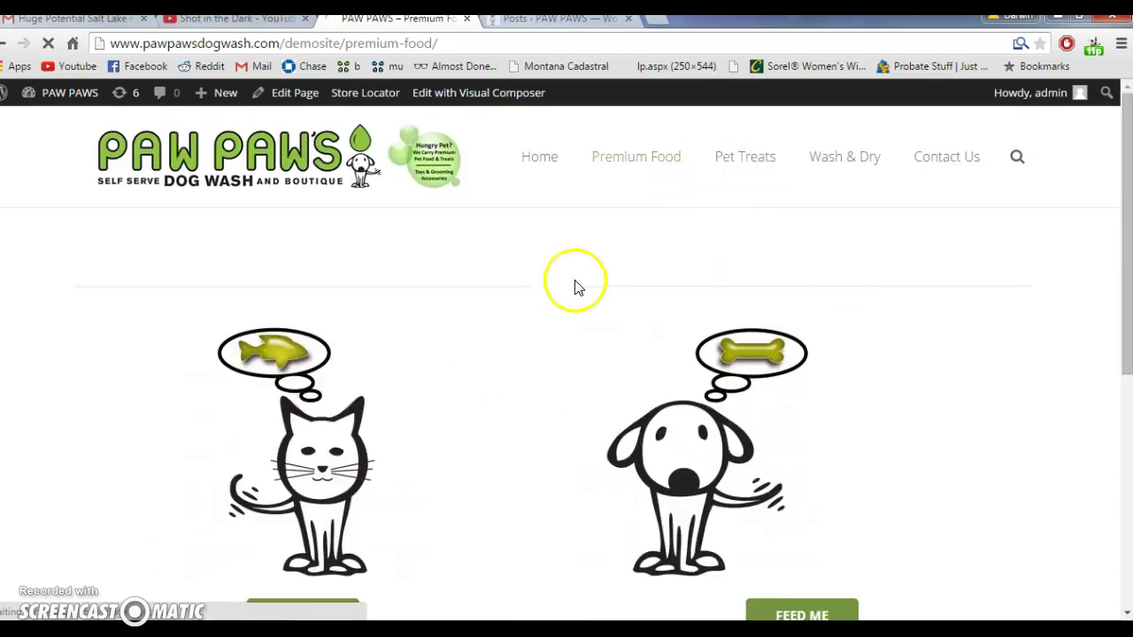
pyautogui.scroll(-8, 575, 284)
pyautogui.scroll(8, 574, 280)
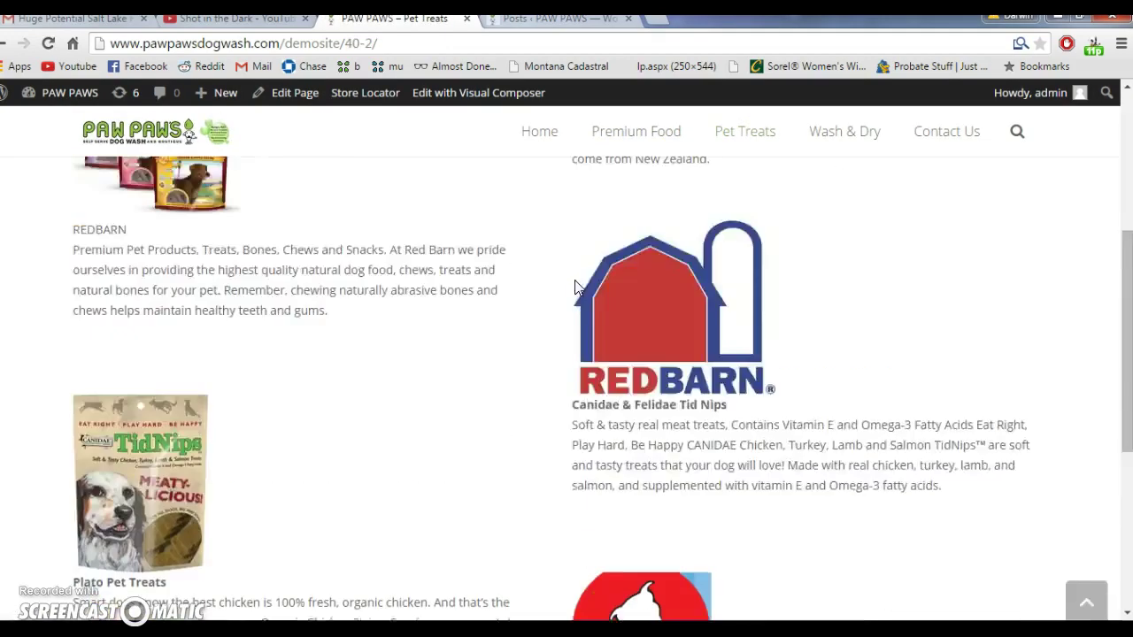
# On the old site, open Pet Treats and follow the Zuke's entry to the Zukes Mini Bakes post
pyautogui.hotkey('alt', 'Tab')
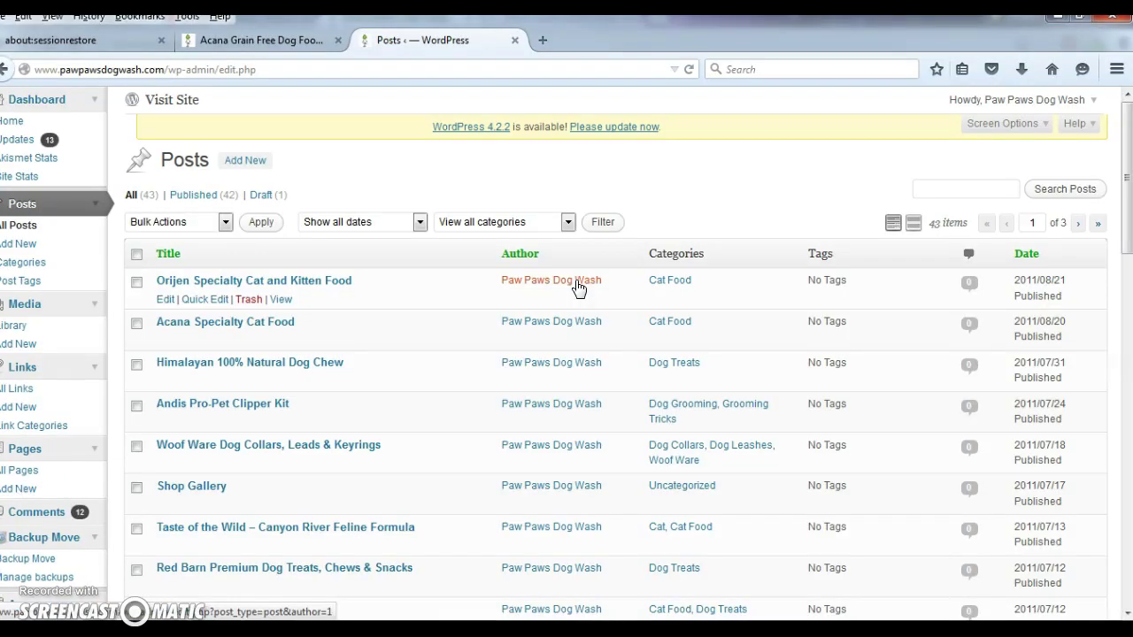
pyautogui.click(308, 40)
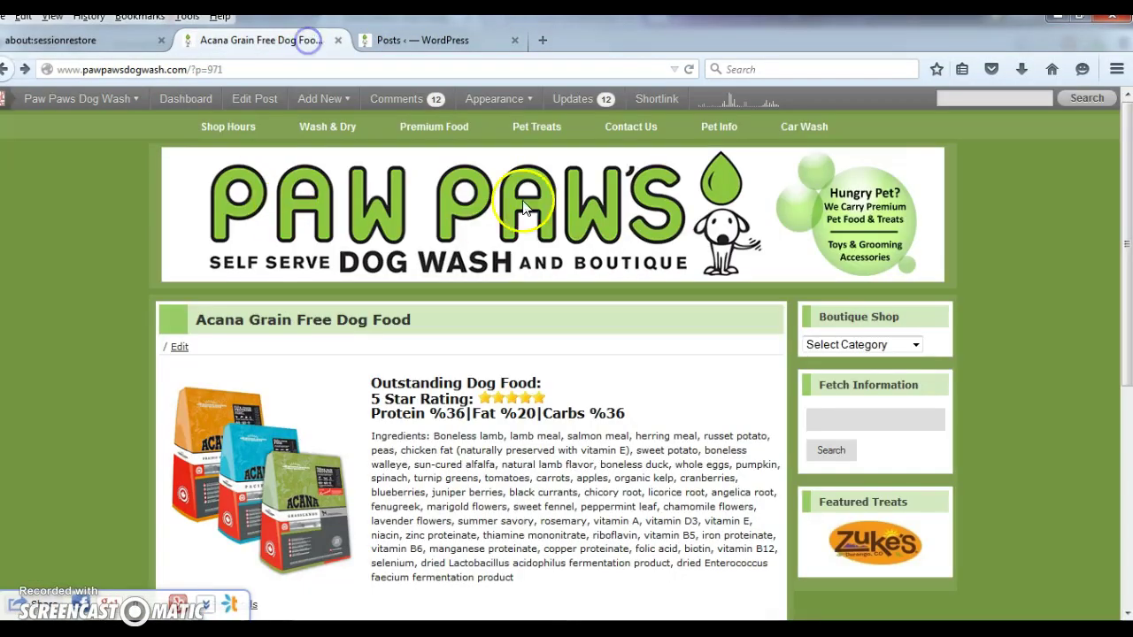
pyautogui.click(539, 124)
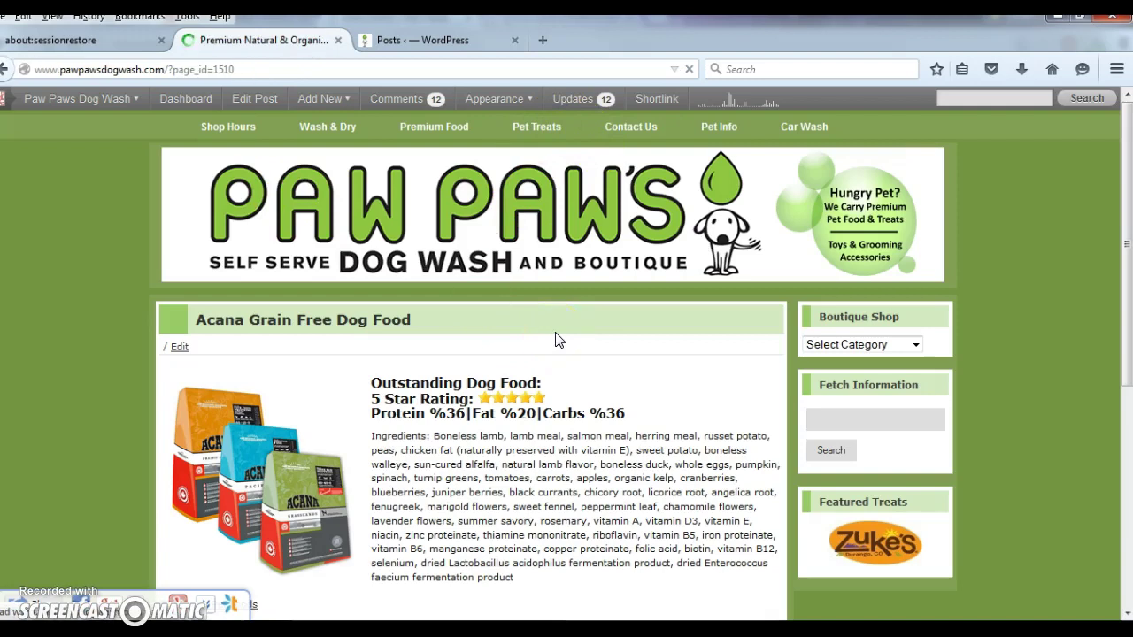
pyautogui.scroll(-4, 555, 334)
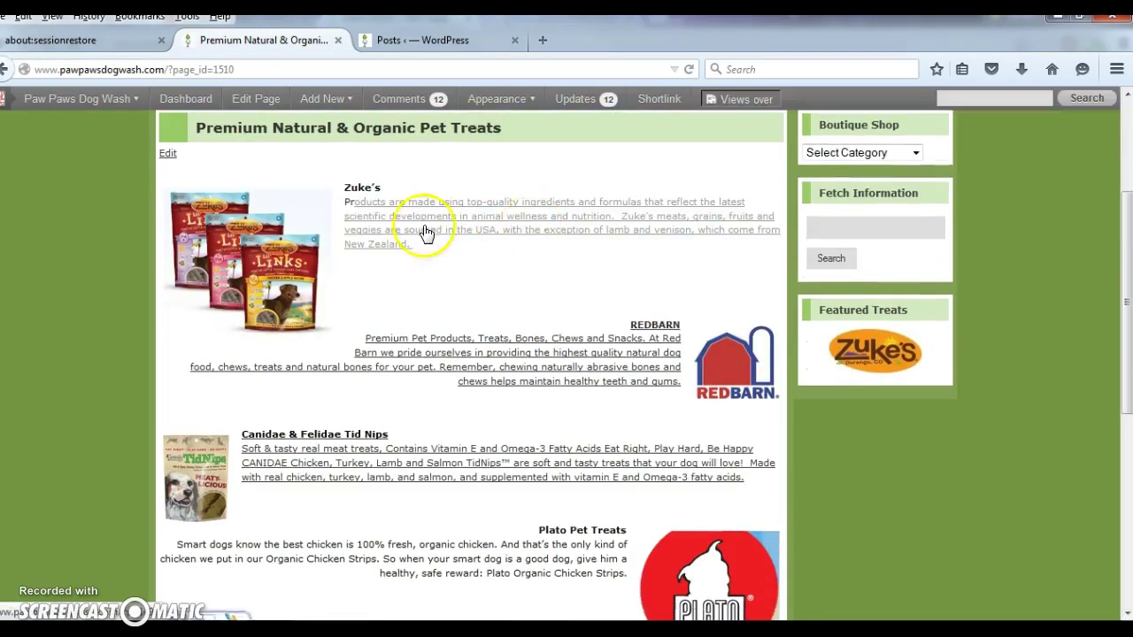
pyautogui.click(562, 228)
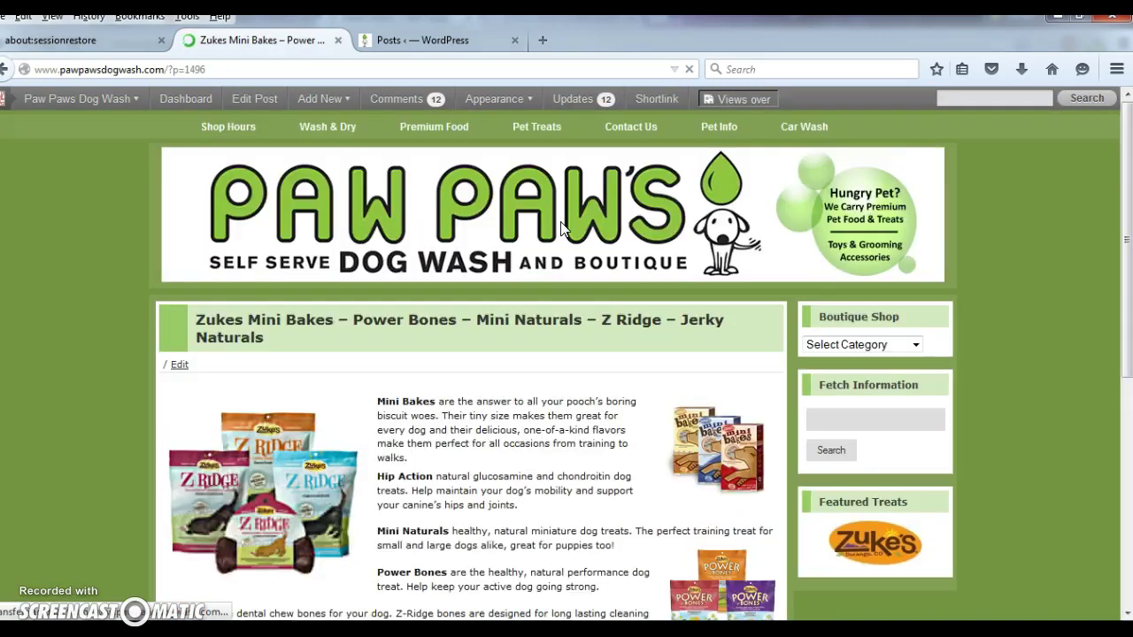
pyautogui.click(505, 421)
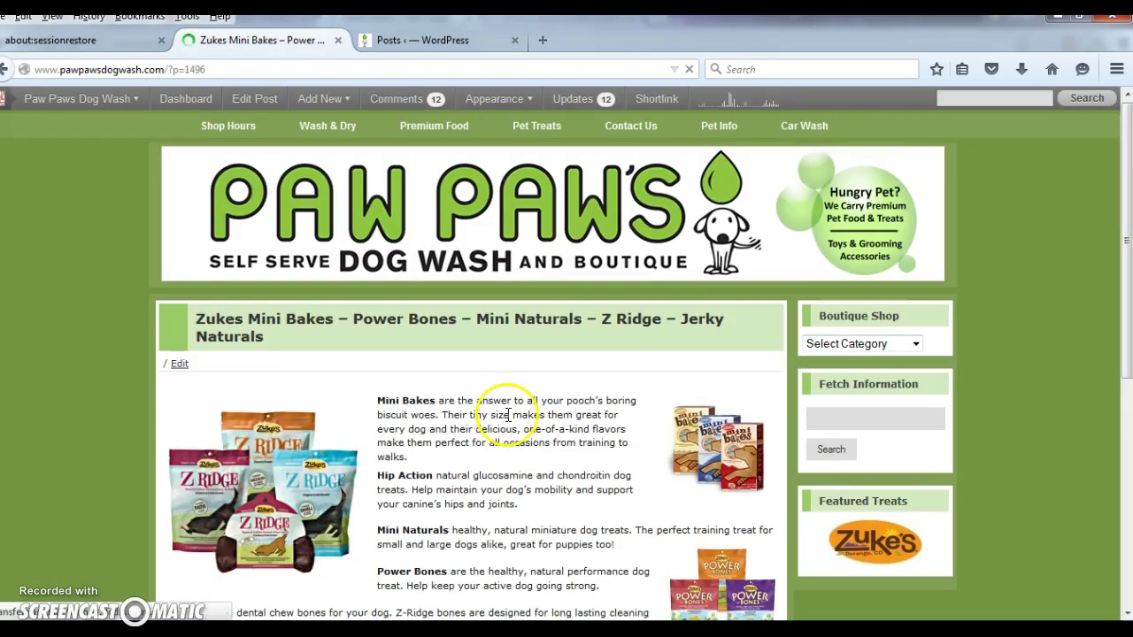
pyautogui.scroll(-4, 505, 423)
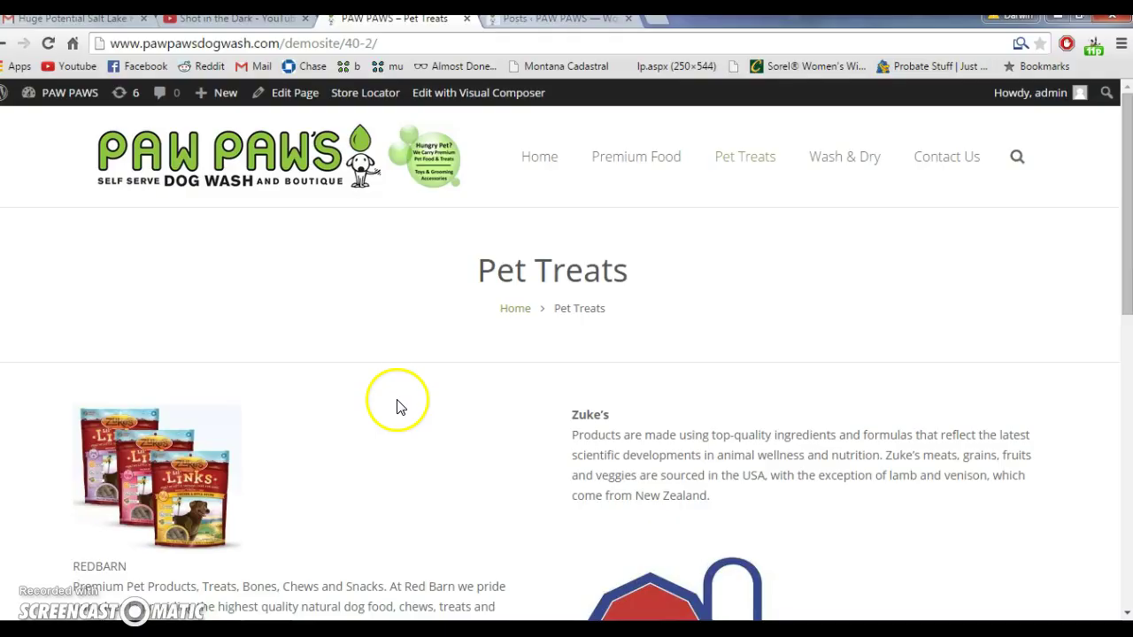
pyautogui.scroll(-2, 398, 406)
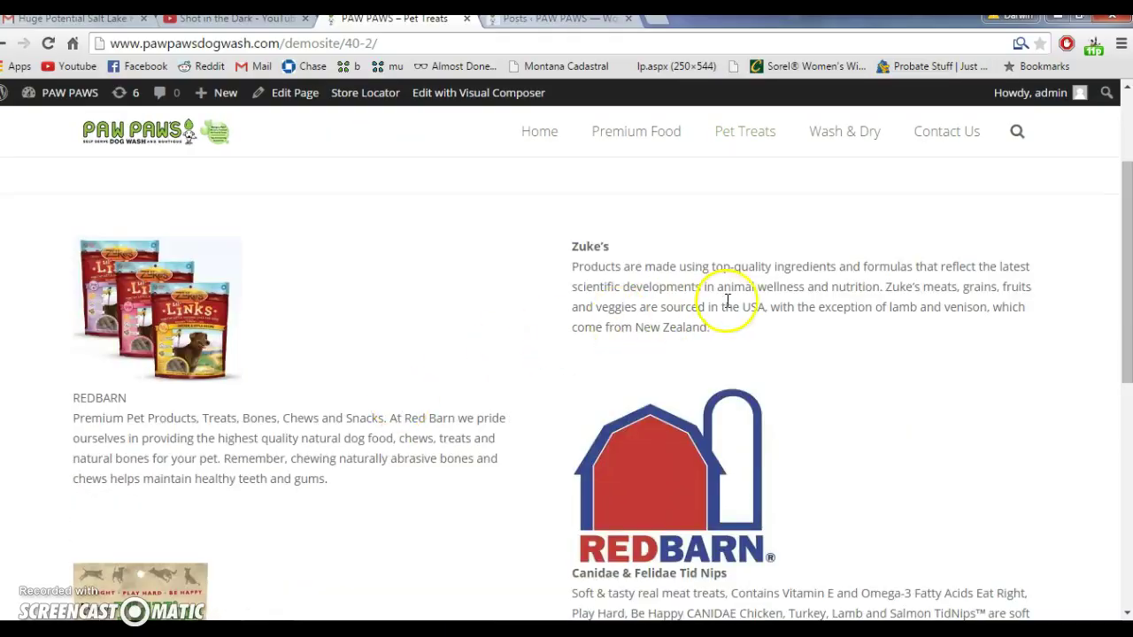
# Compare Zukes Mini Bakes with the demo's Pet Treats page, then open the old Pet Info page
pyautogui.hotkey('alt', 'Tab')
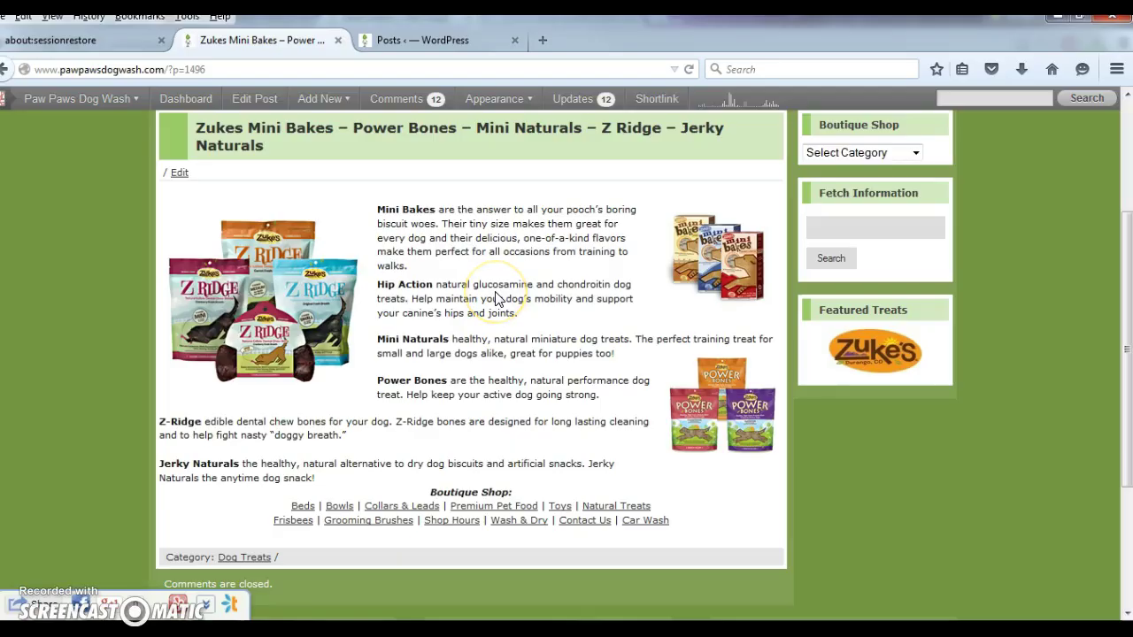
pyautogui.hotkey('alt', 'Tab')
pyautogui.scroll(-7, 496, 354)
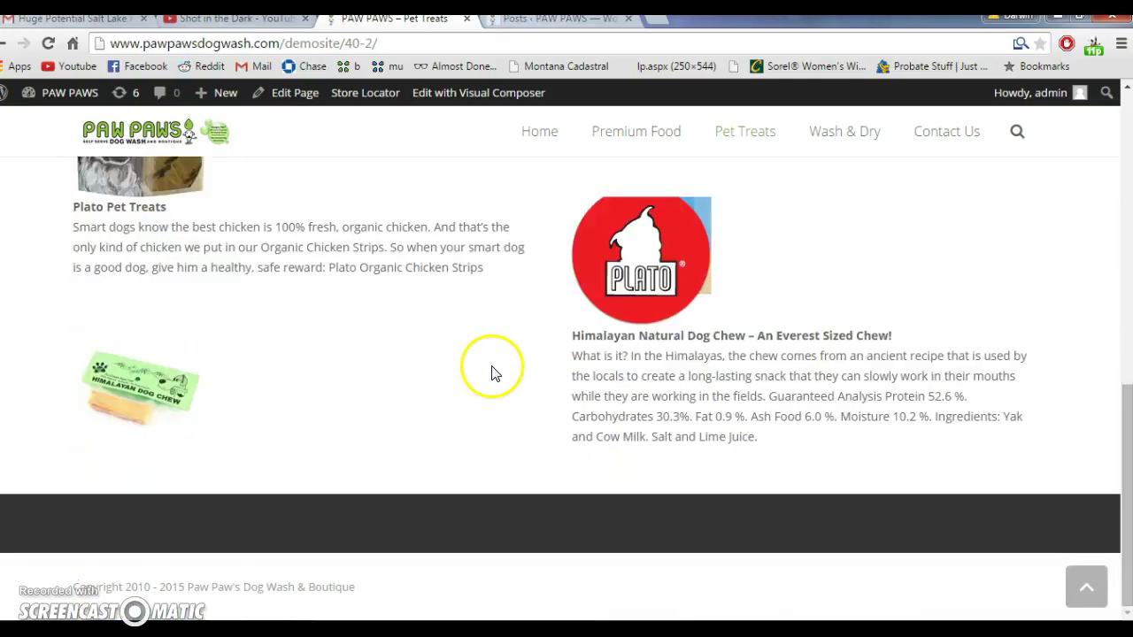
pyautogui.hotkey('alt', 'Tab')
pyautogui.scroll(3, 618, 500)
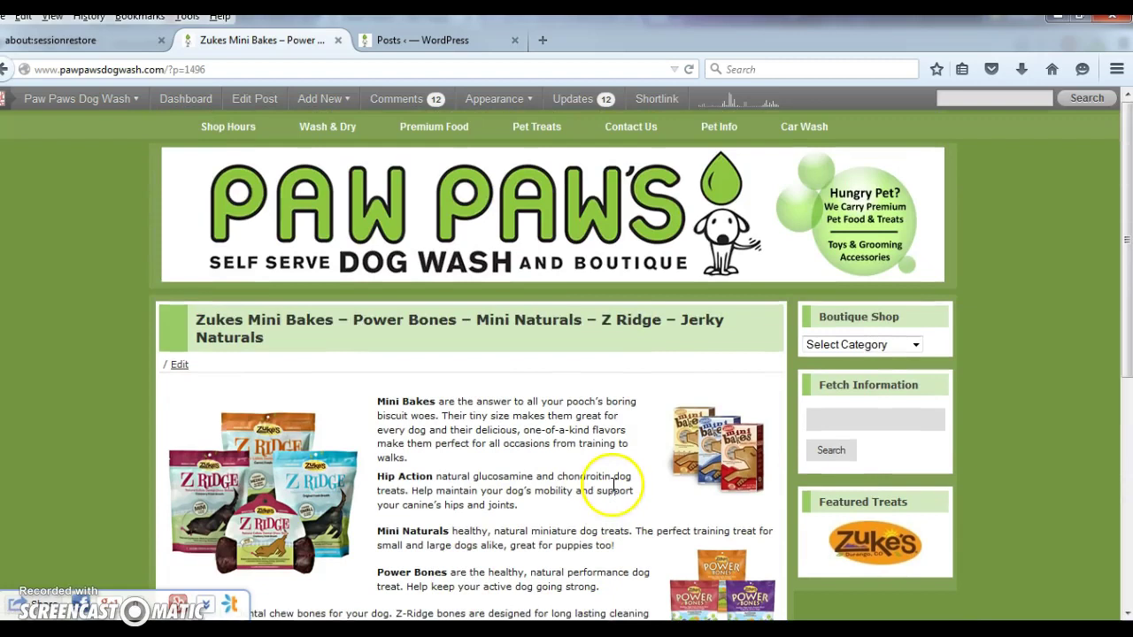
pyautogui.click(720, 128)
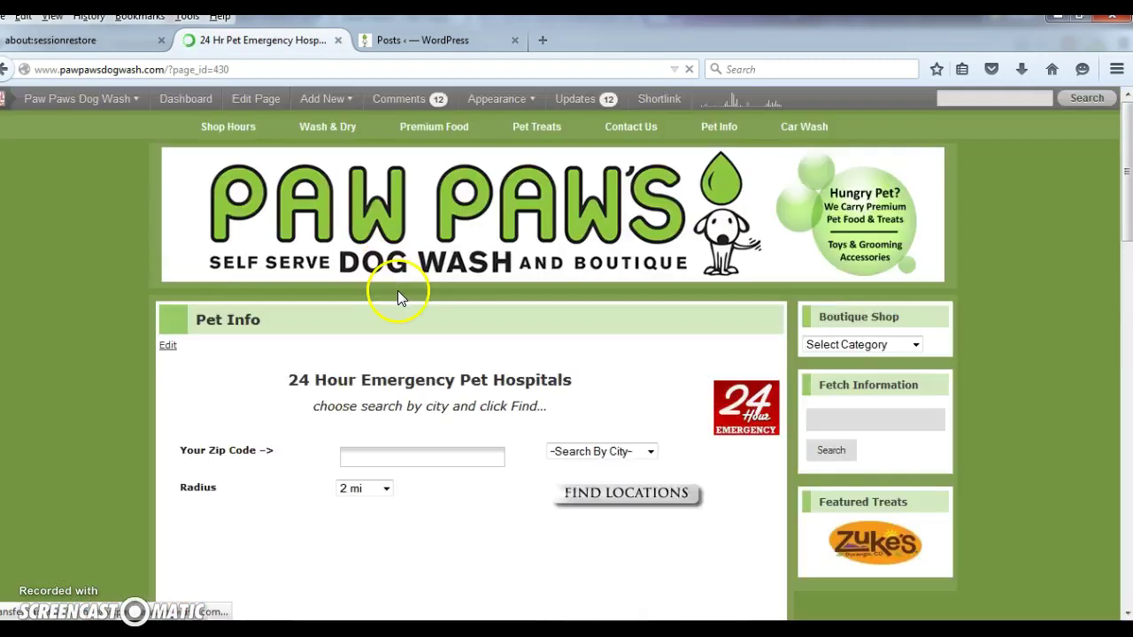
# Glance at the demo's Pet Treats page, then open WoofWare Collars & Leads from the Pet Info footer
pyautogui.scroll(-2, 397, 291)
pyautogui.hotkey('alt', 'Tab')
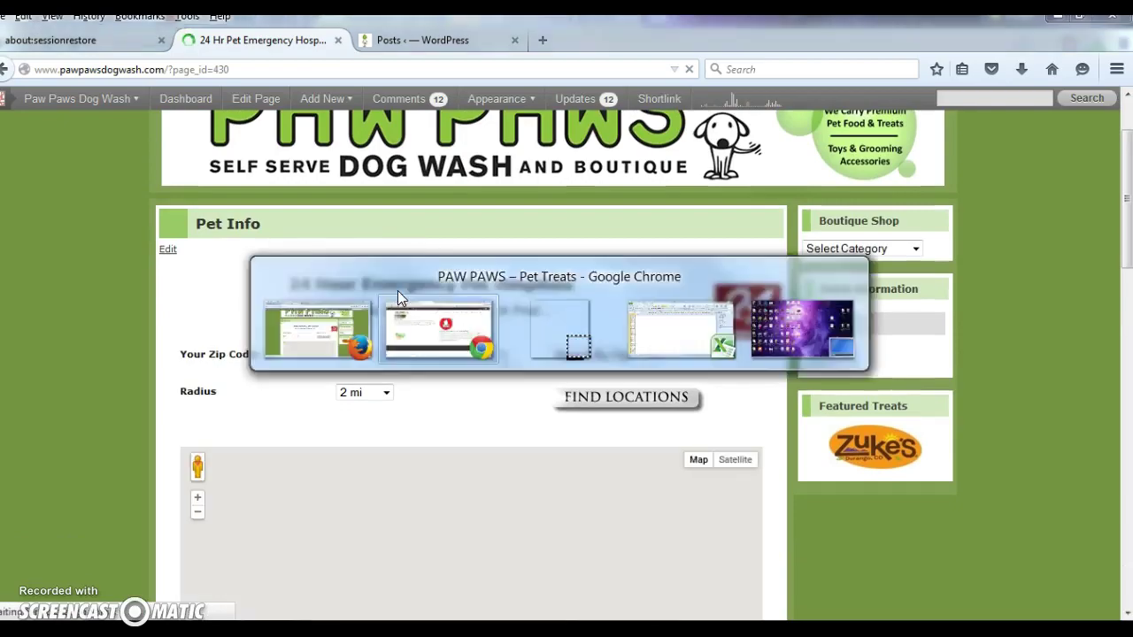
pyautogui.scroll(4, 399, 302)
pyautogui.scroll(4, 399, 301)
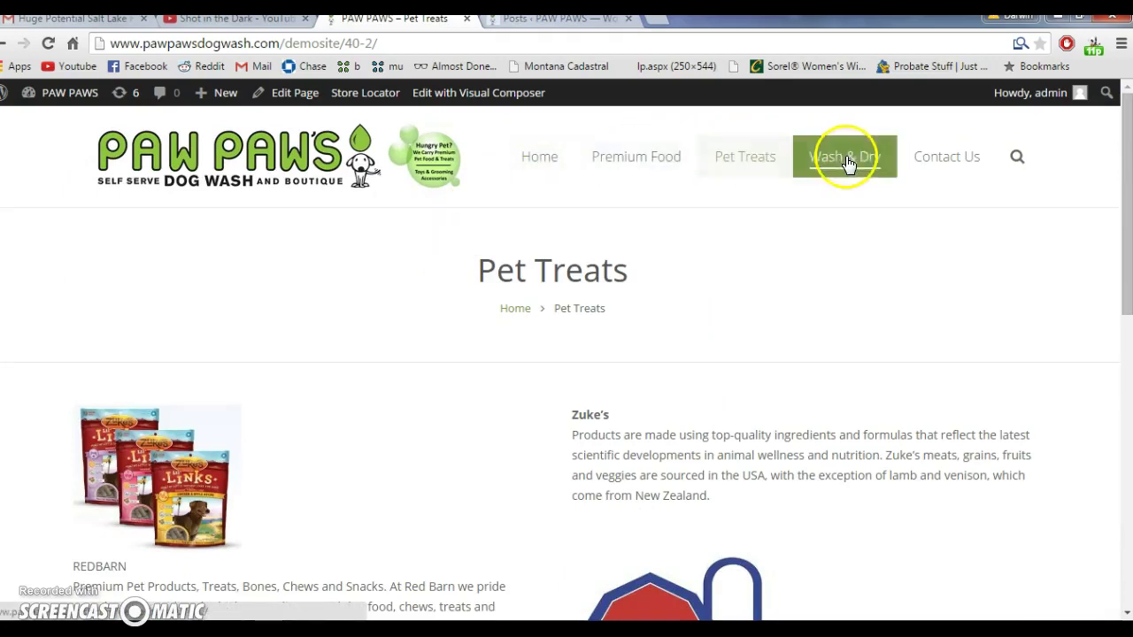
pyautogui.hotkey('alt', 'Tab')
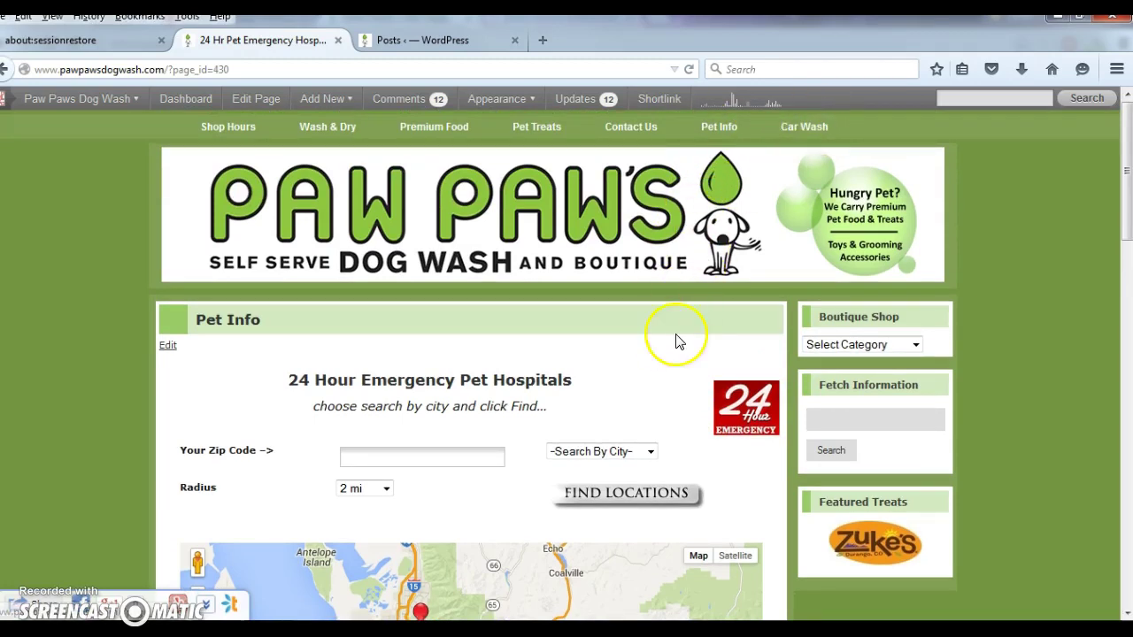
pyautogui.scroll(-3, 677, 339)
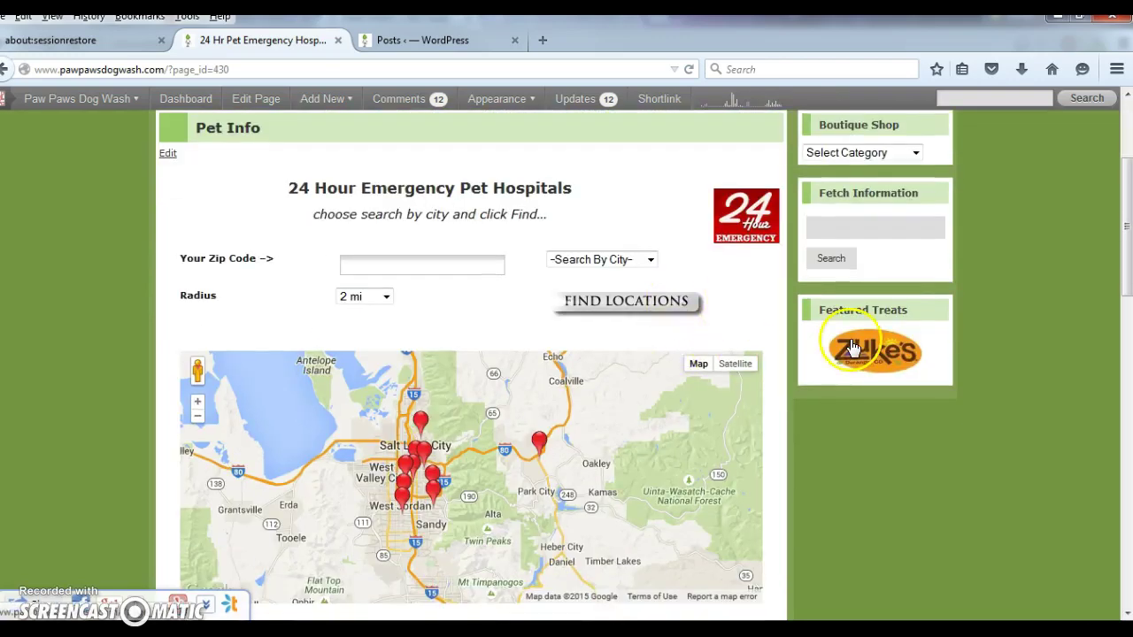
pyautogui.scroll(-15, 853, 345)
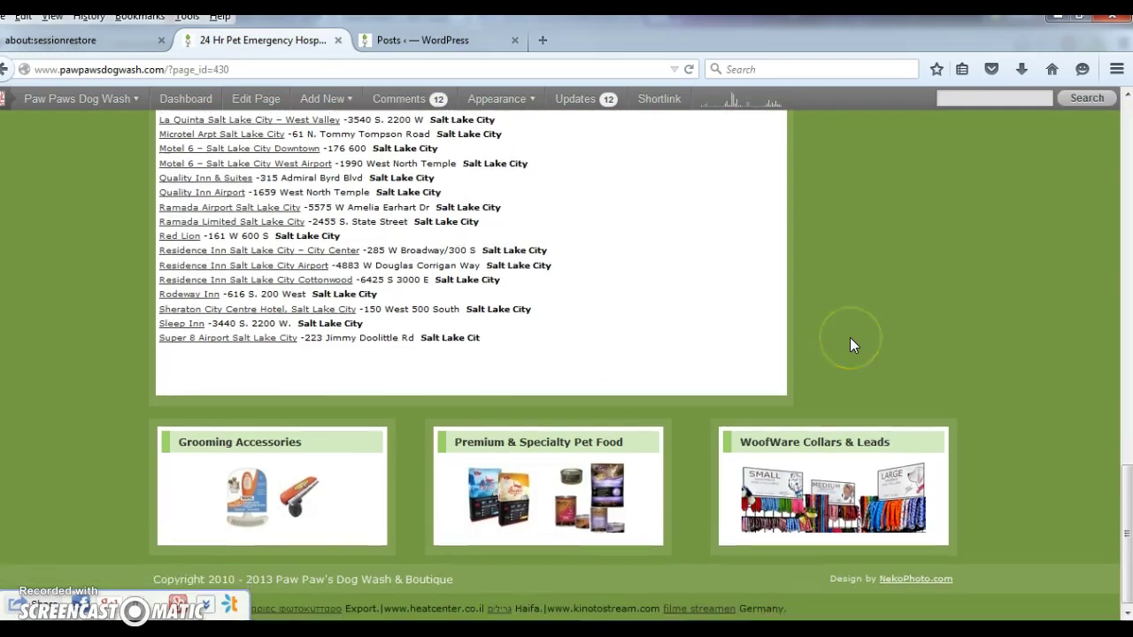
pyautogui.click(828, 481)
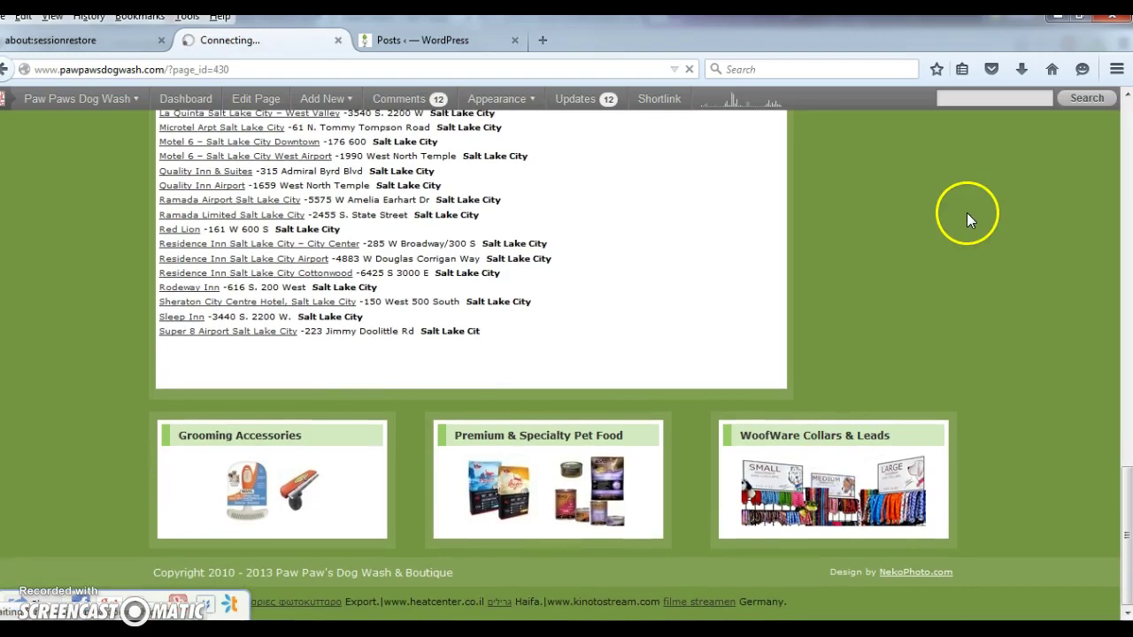
# Scroll the Woof Ware Dog Collars post and enlarge, then close, its collars photo
pyautogui.scroll(-8, 651, 407)
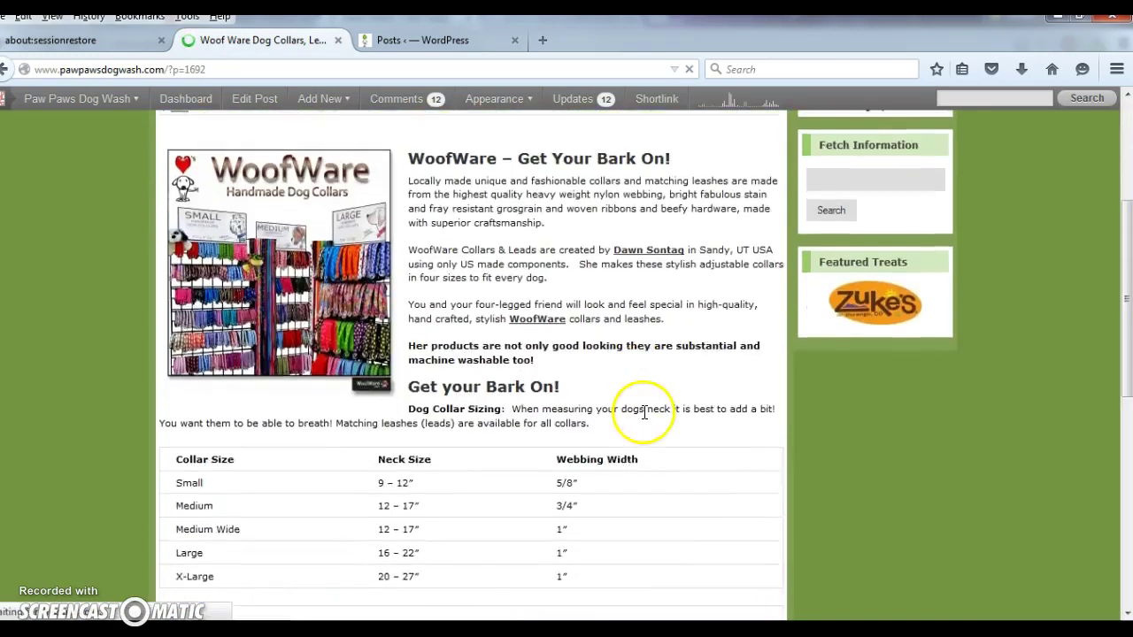
pyautogui.scroll(-3, 647, 380)
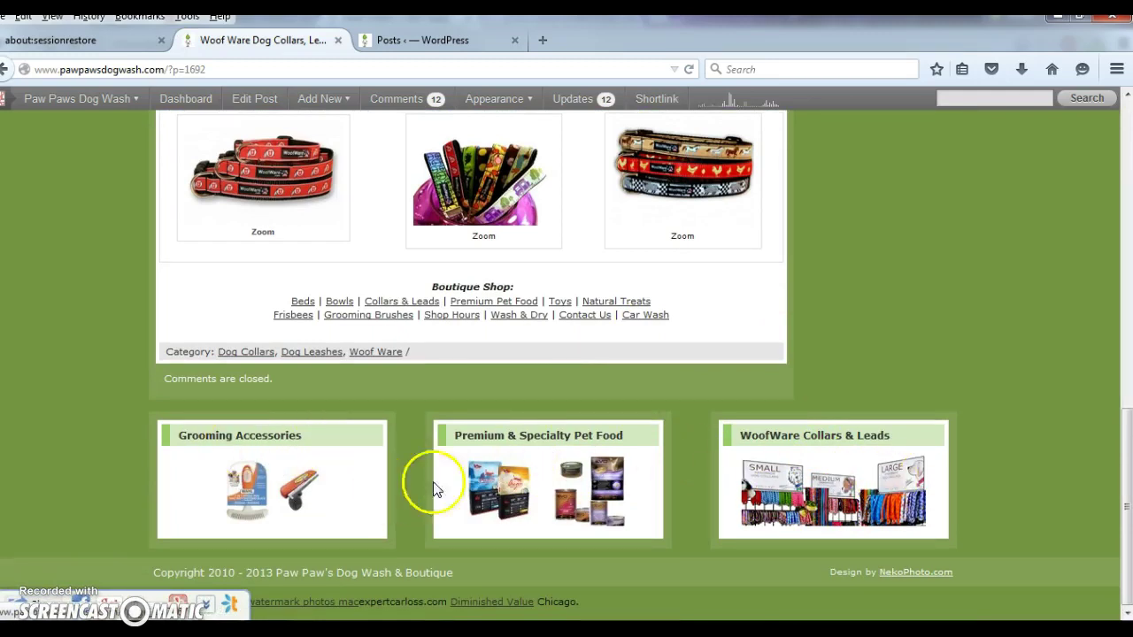
pyautogui.scroll(13, 832, 498)
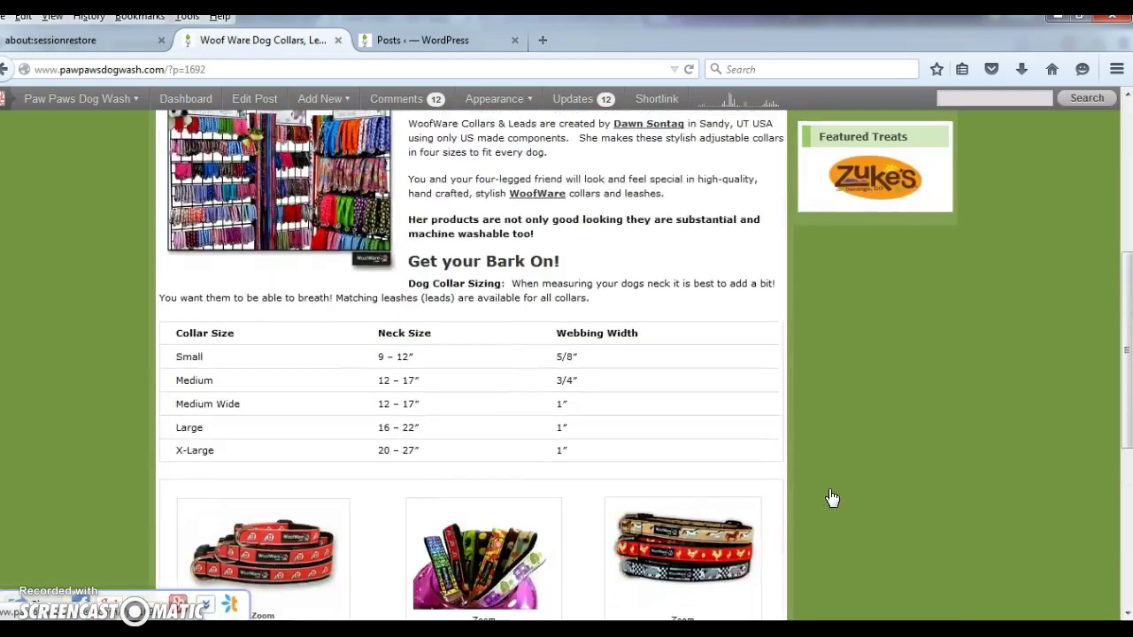
pyautogui.scroll(-5, 341, 438)
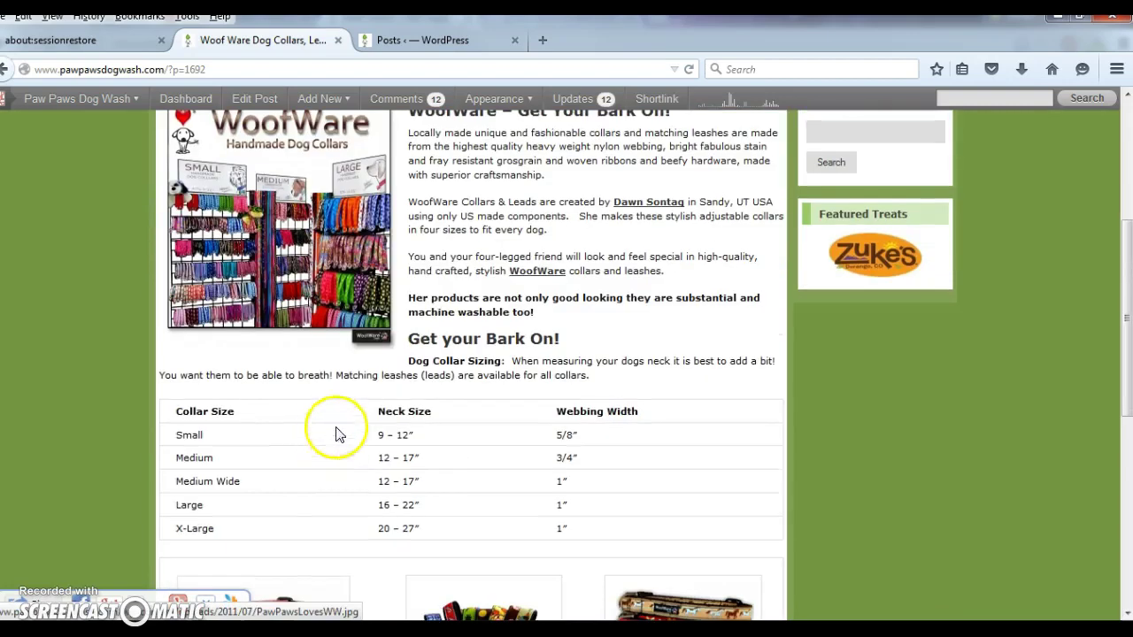
pyautogui.click(357, 256)
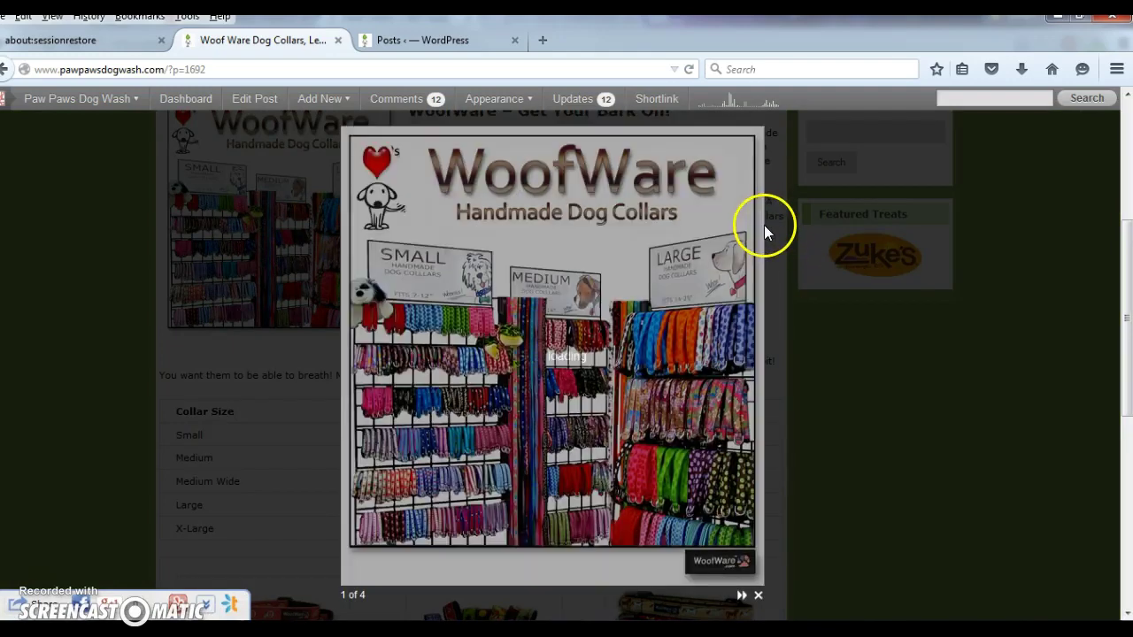
pyautogui.click(760, 598)
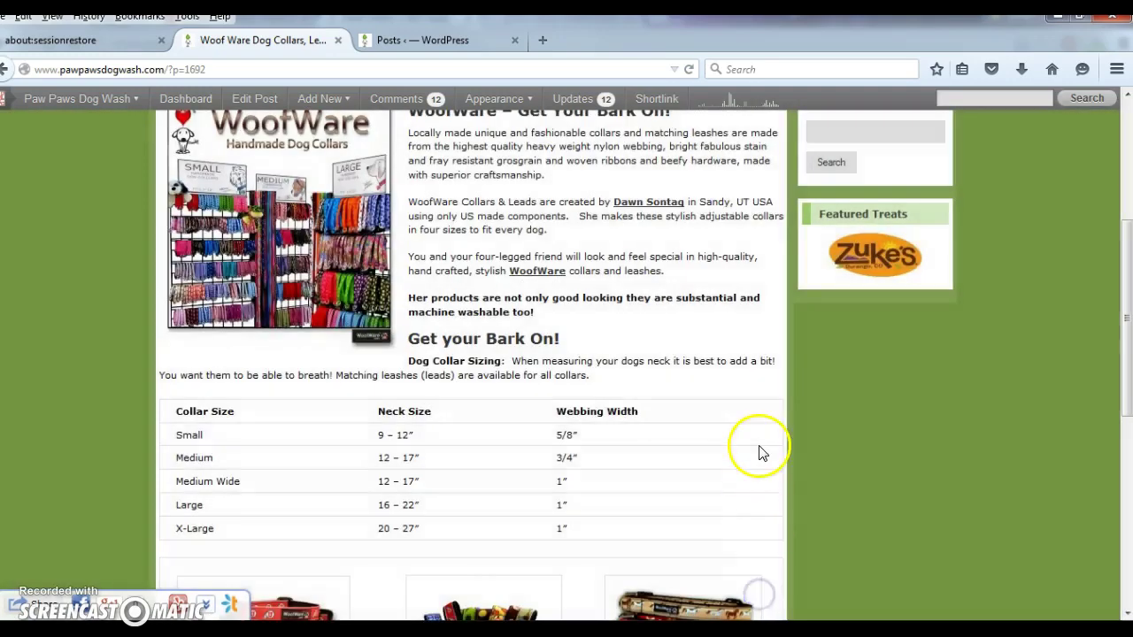
# Finish reviewing the post and bring up the old site's Posts list, 43 items
pyautogui.scroll(-3, 759, 450)
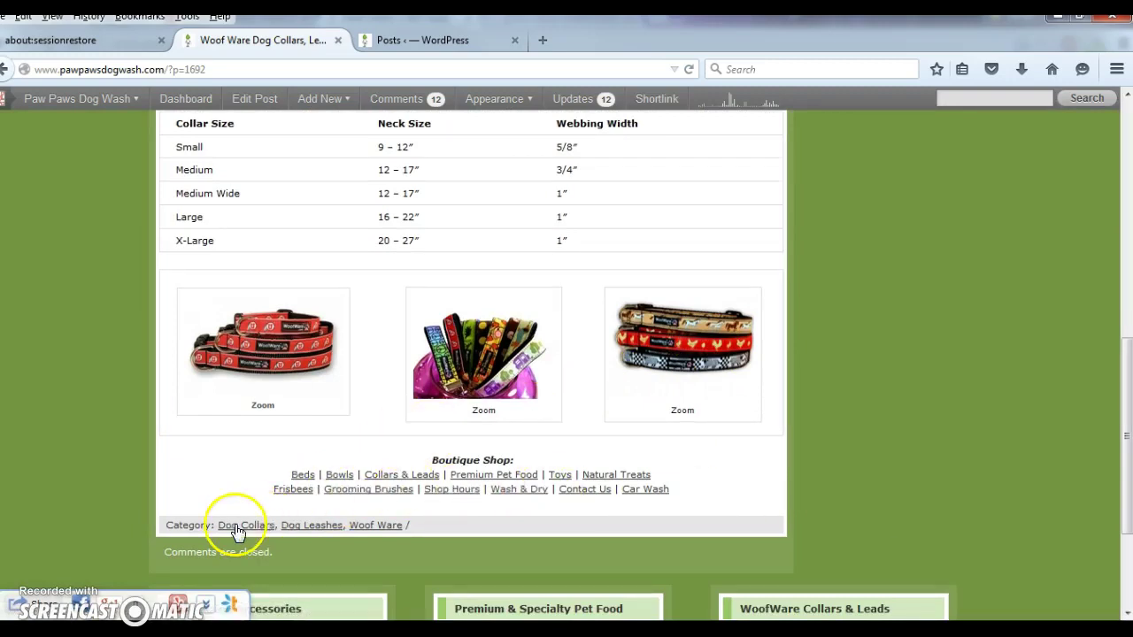
pyautogui.scroll(10, 824, 500)
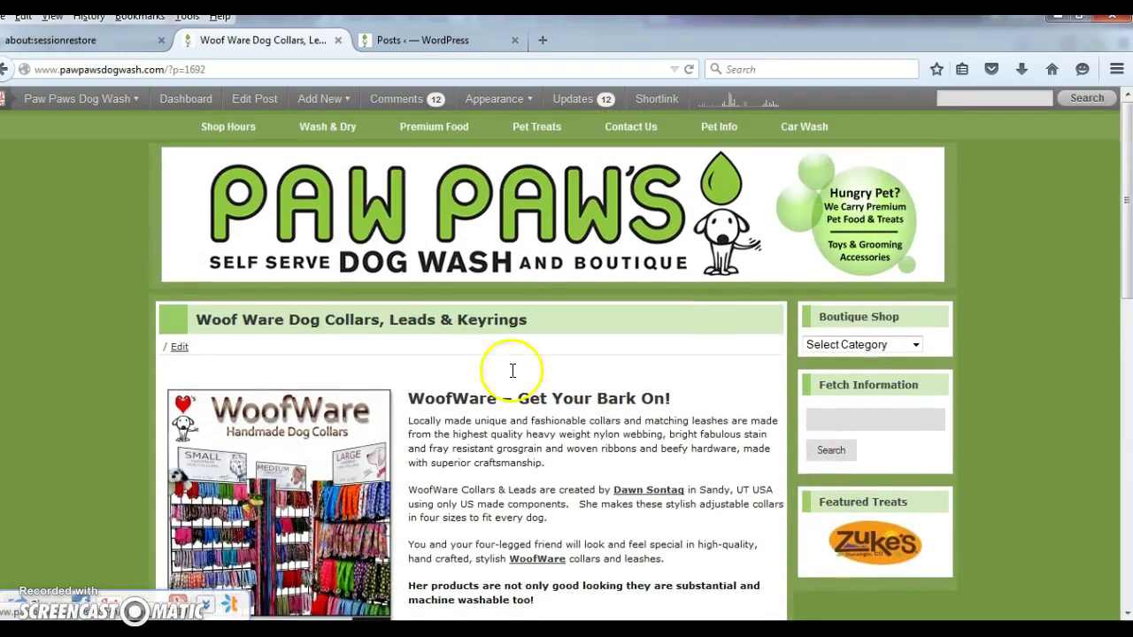
pyautogui.click(428, 46)
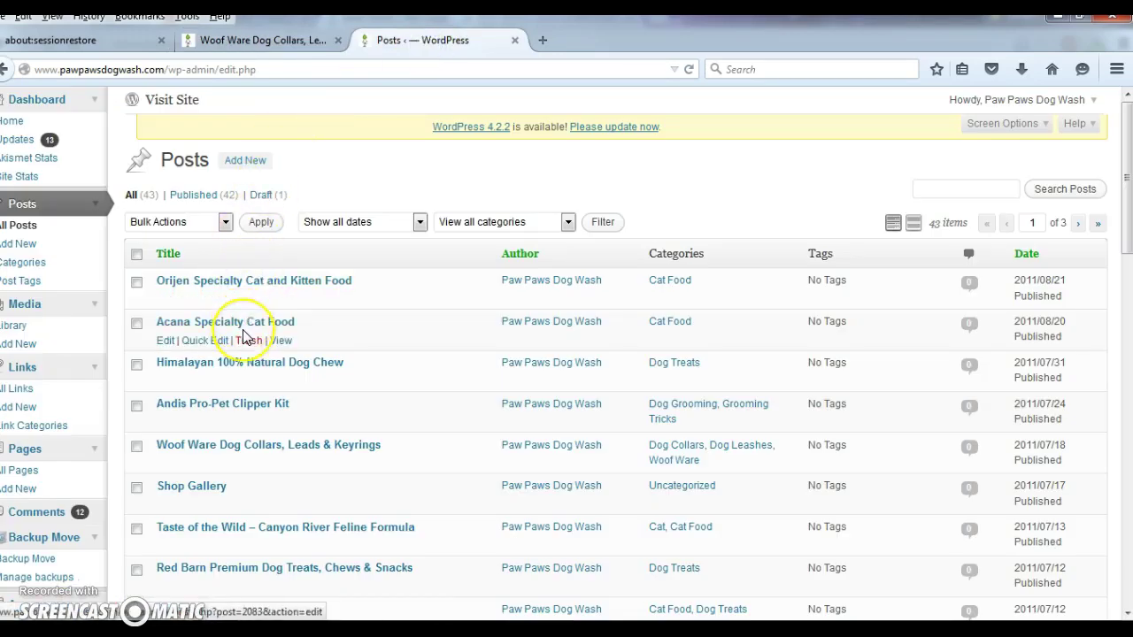
# On the new demo site, view the Posts list, then scroll through the Pet Treats page
pyautogui.hotkey('alt', 'Tab')
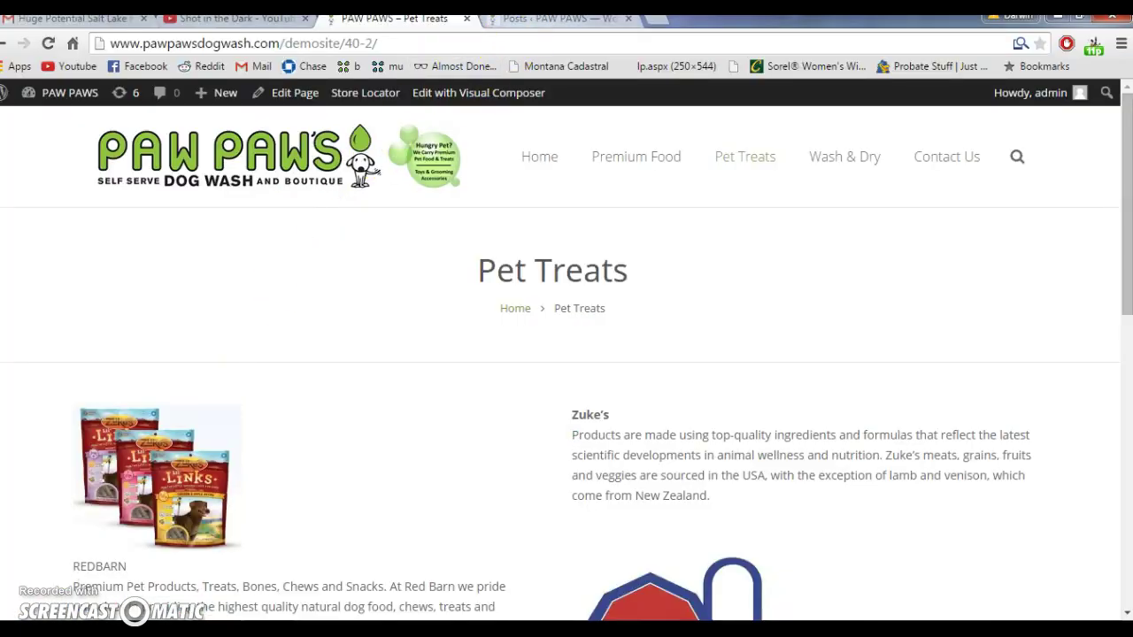
pyautogui.click(538, 19)
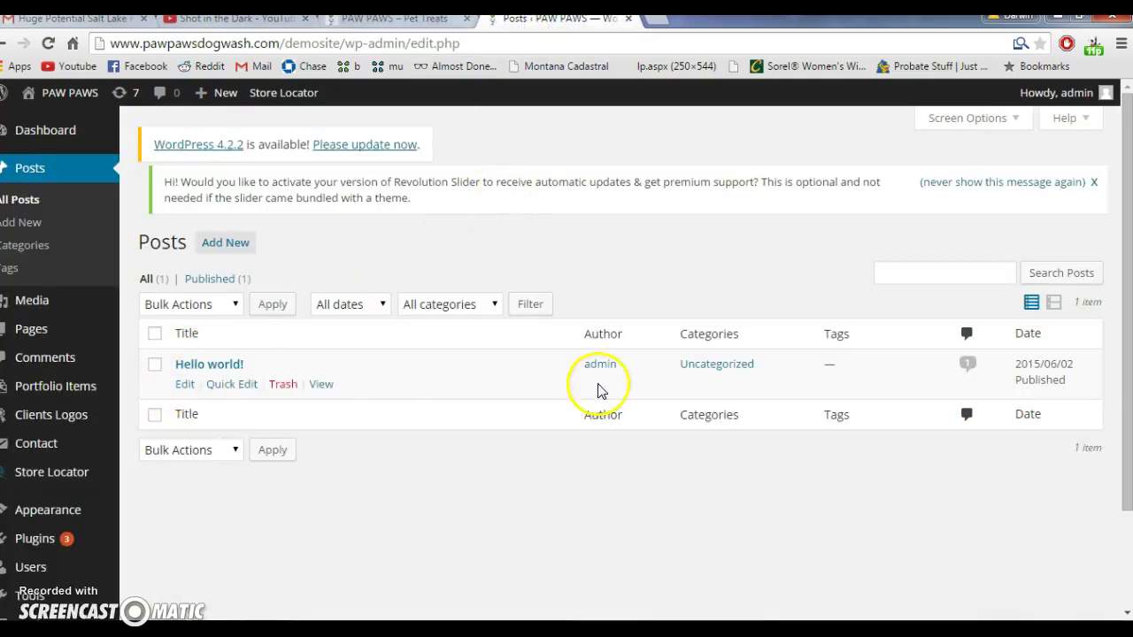
pyautogui.click(418, 20)
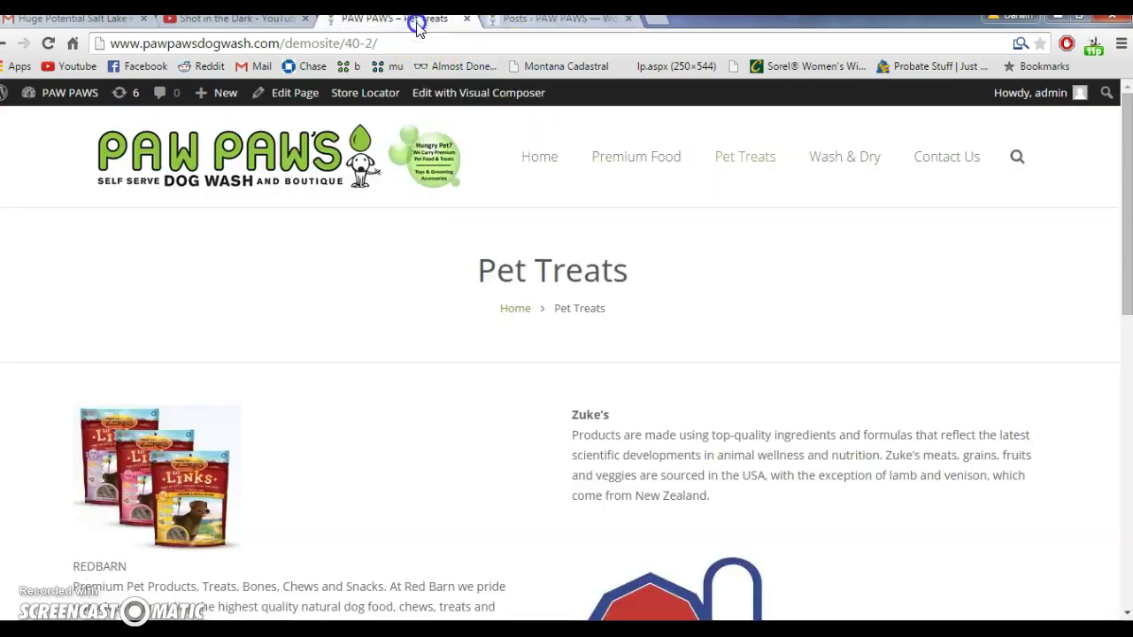
pyautogui.scroll(-10, 819, 465)
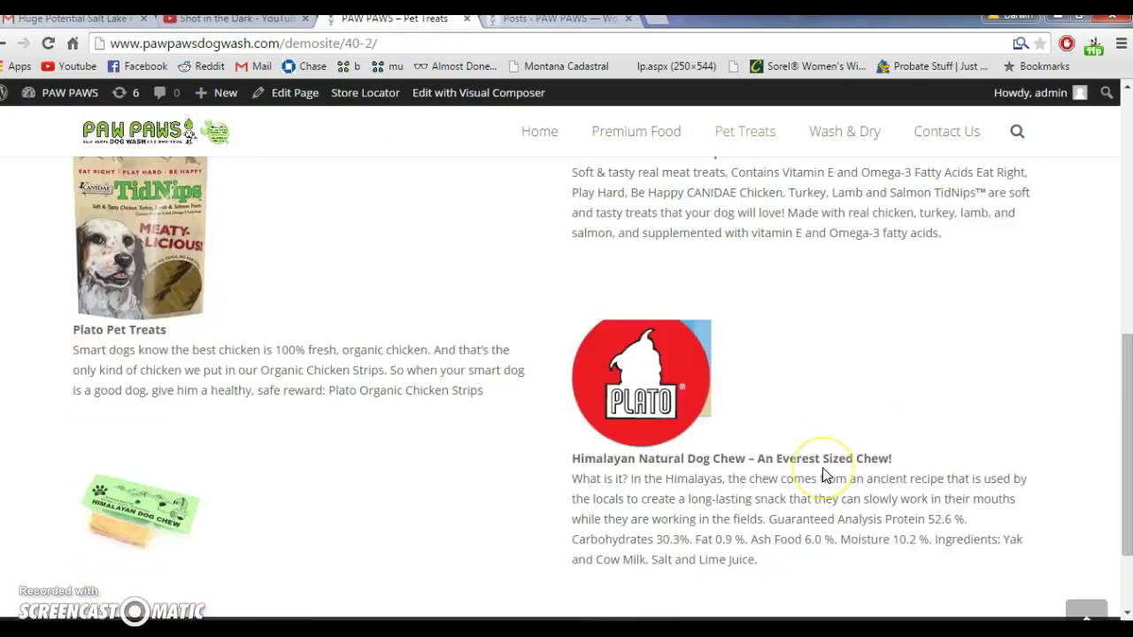
pyautogui.scroll(10, 824, 473)
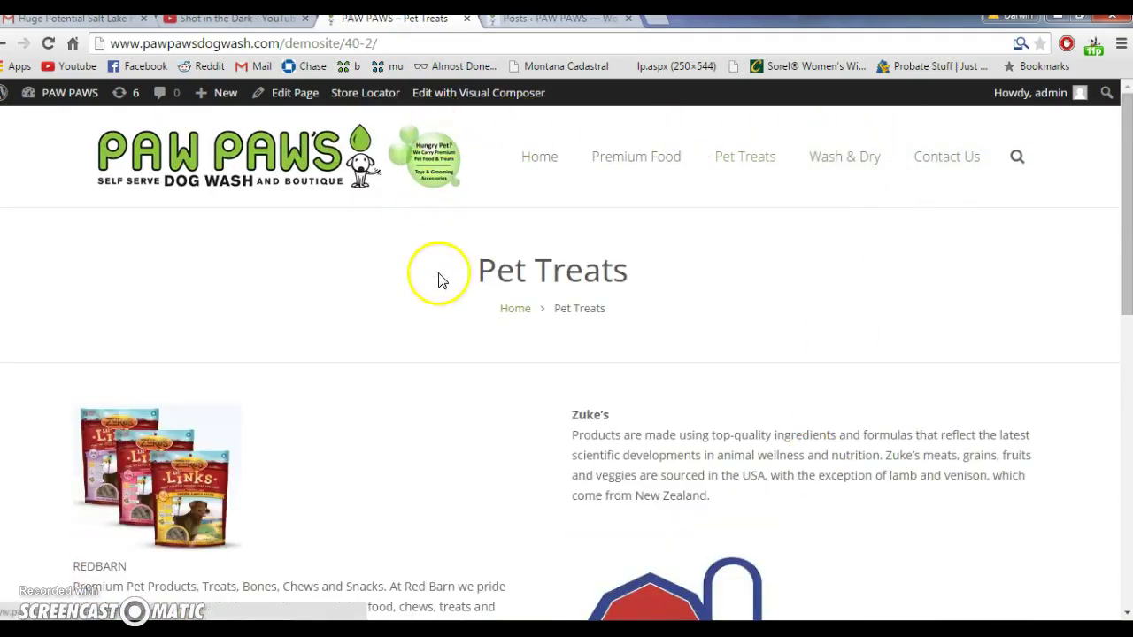
# Back on the old site, reopen and scroll the Woof Ware Dog Collars post
pyautogui.hotkey('alt', 'Tab')
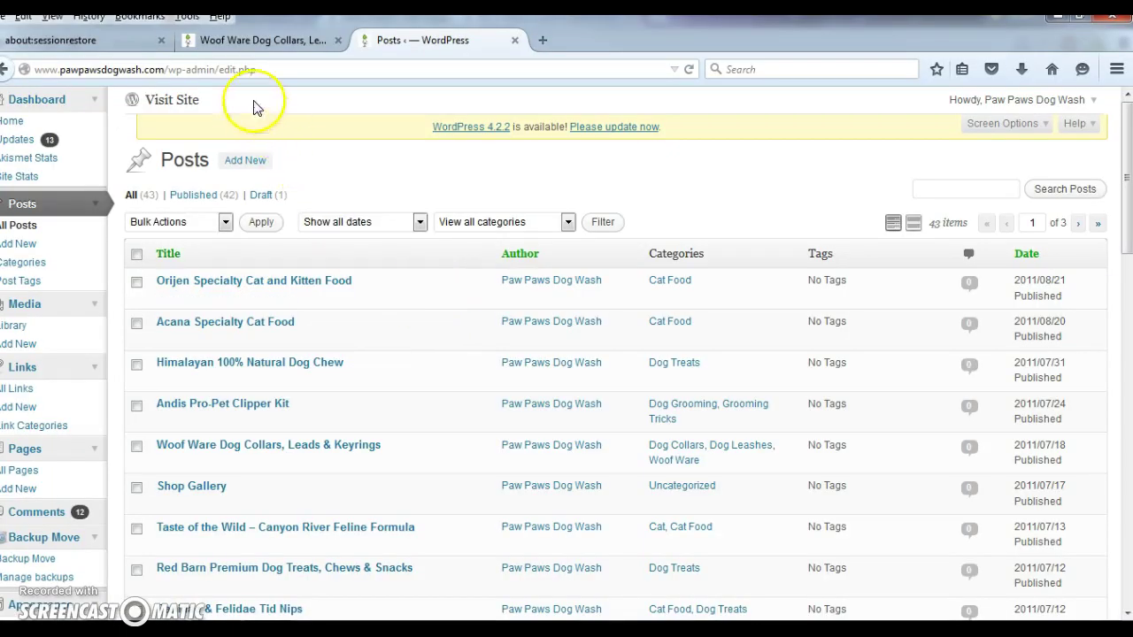
pyautogui.click(259, 41)
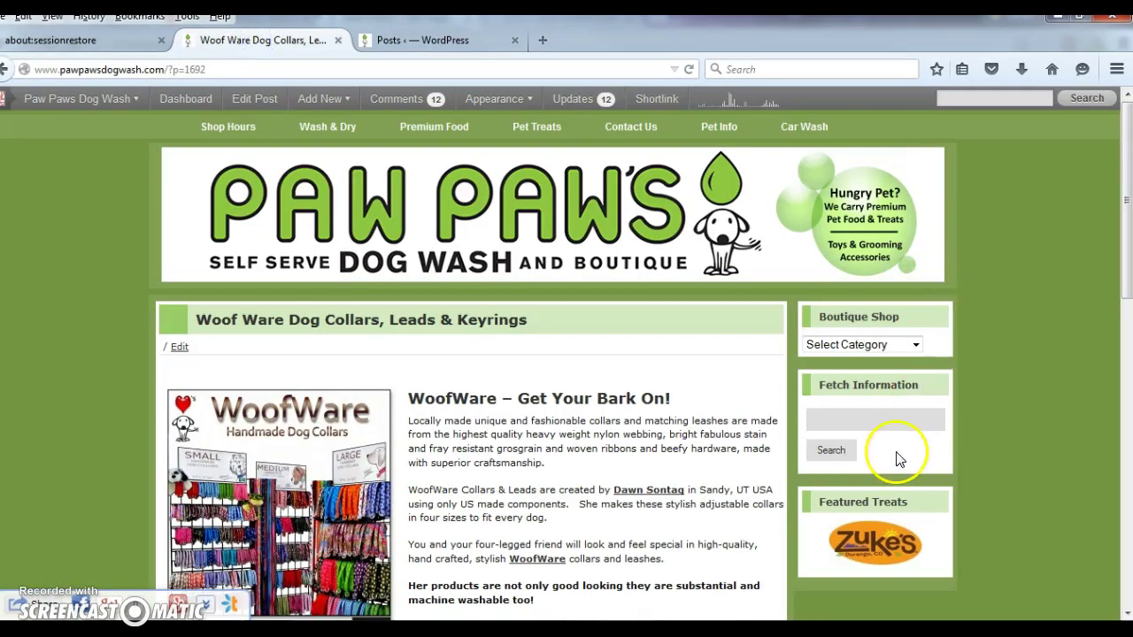
pyautogui.scroll(-3, 898, 455)
pyautogui.scroll(3, 898, 452)
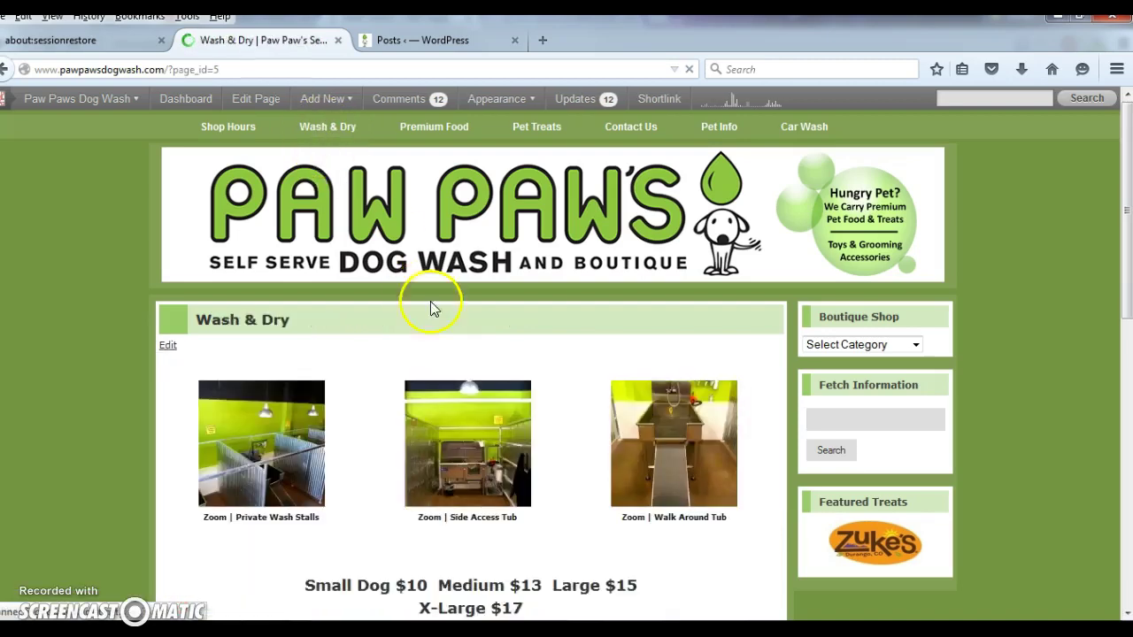
# Play the old Wash & Dry page's Washing Video with QuickTime allowed, close it, and return to the new site
pyautogui.scroll(-6, 445, 344)
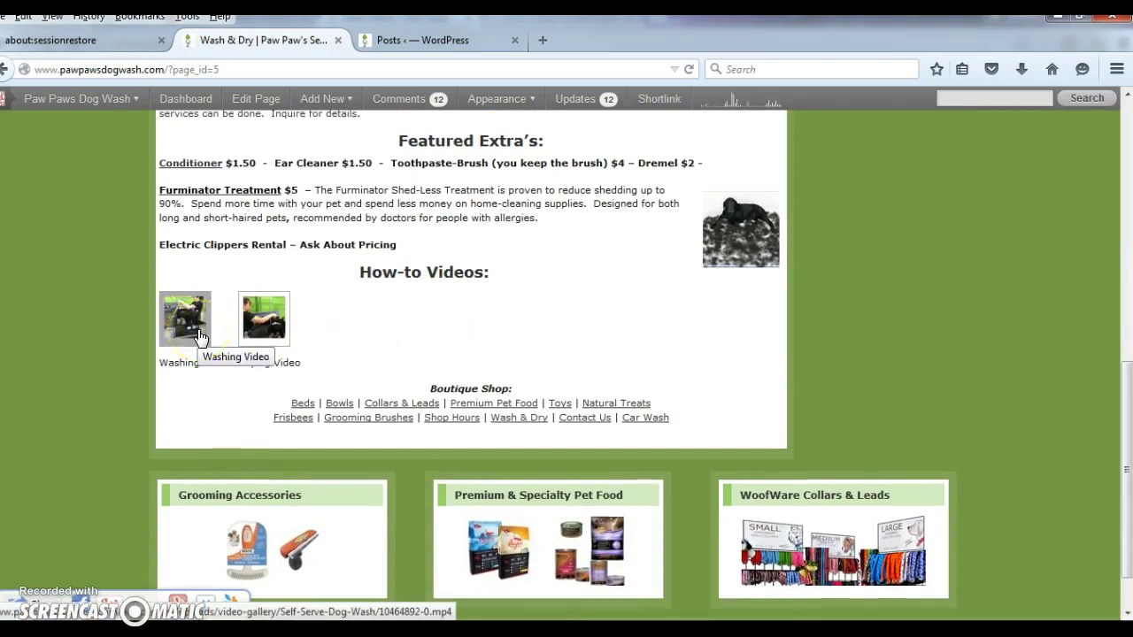
pyautogui.click(168, 325)
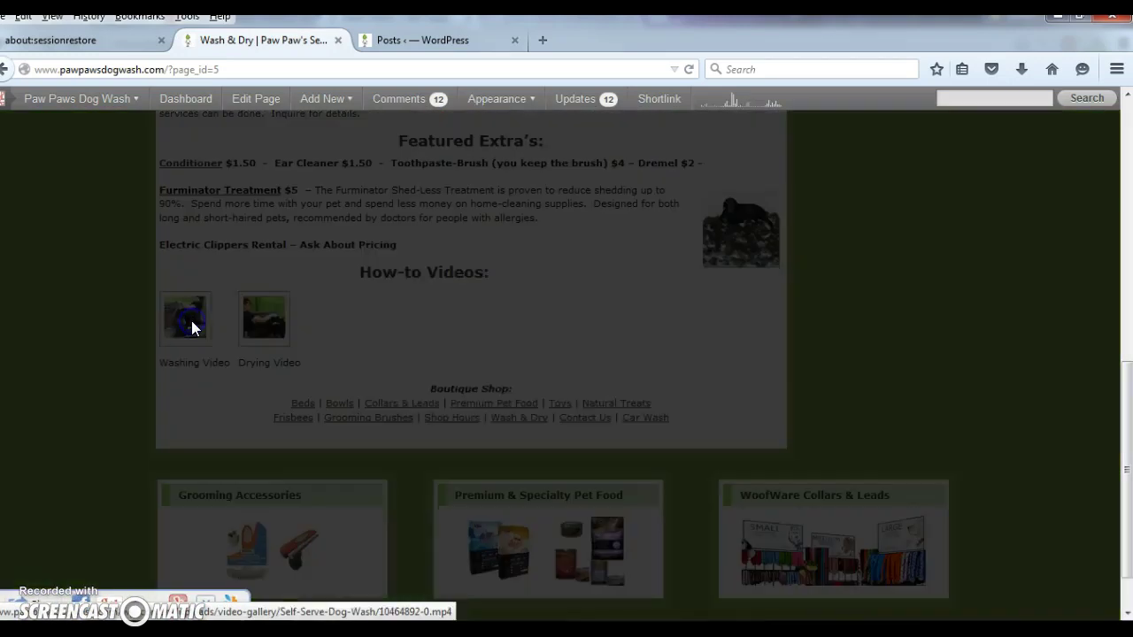
pyautogui.click(192, 343)
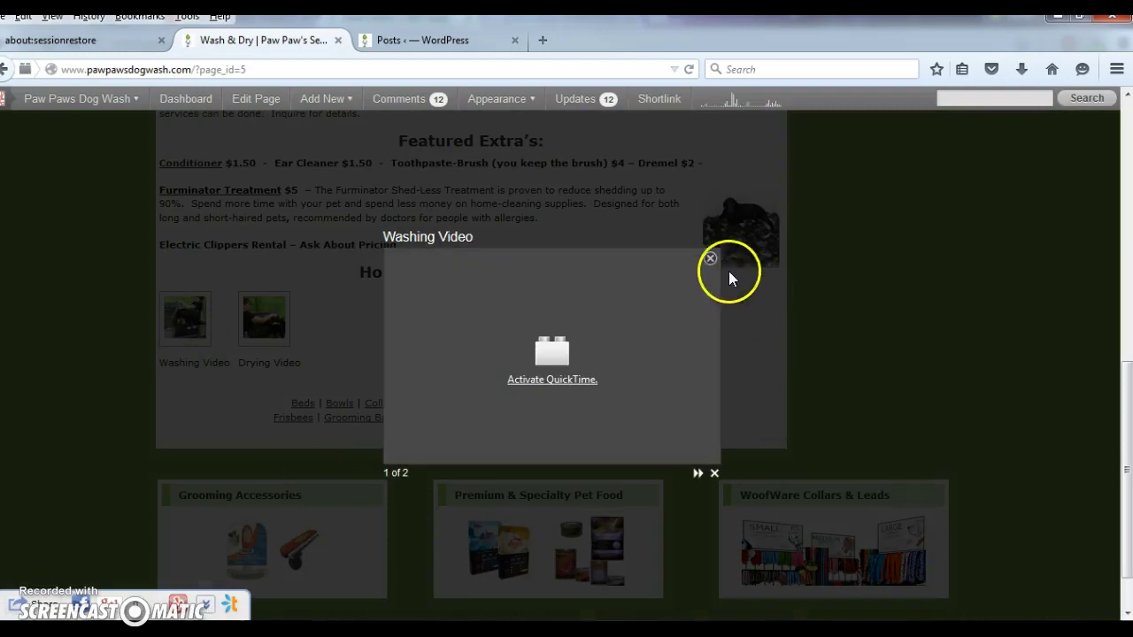
pyautogui.click(563, 381)
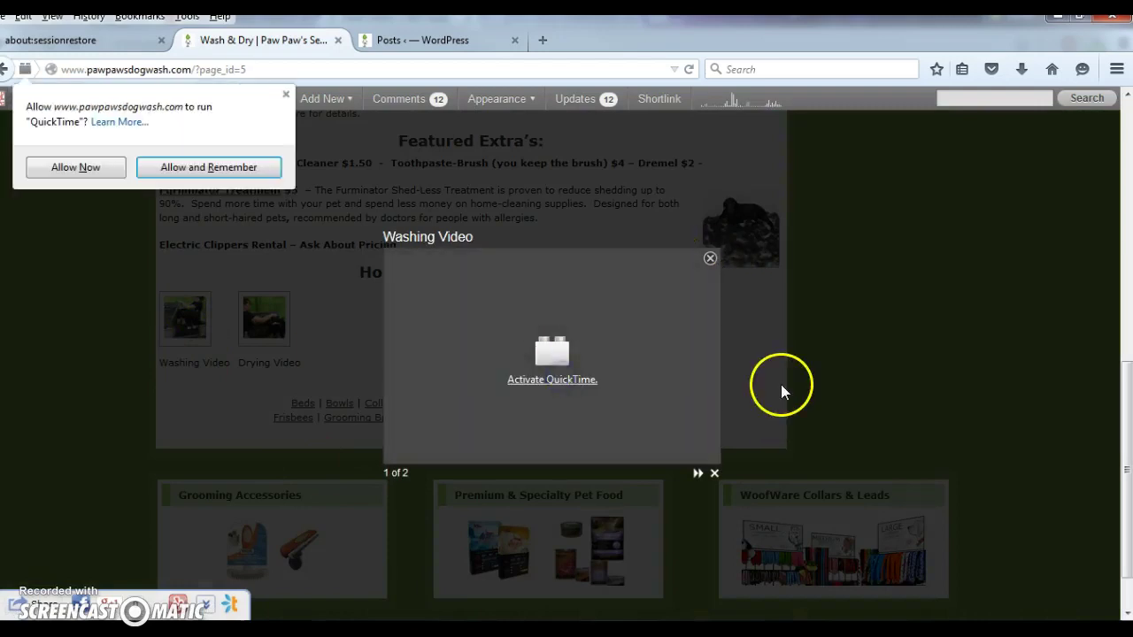
pyautogui.click(258, 169)
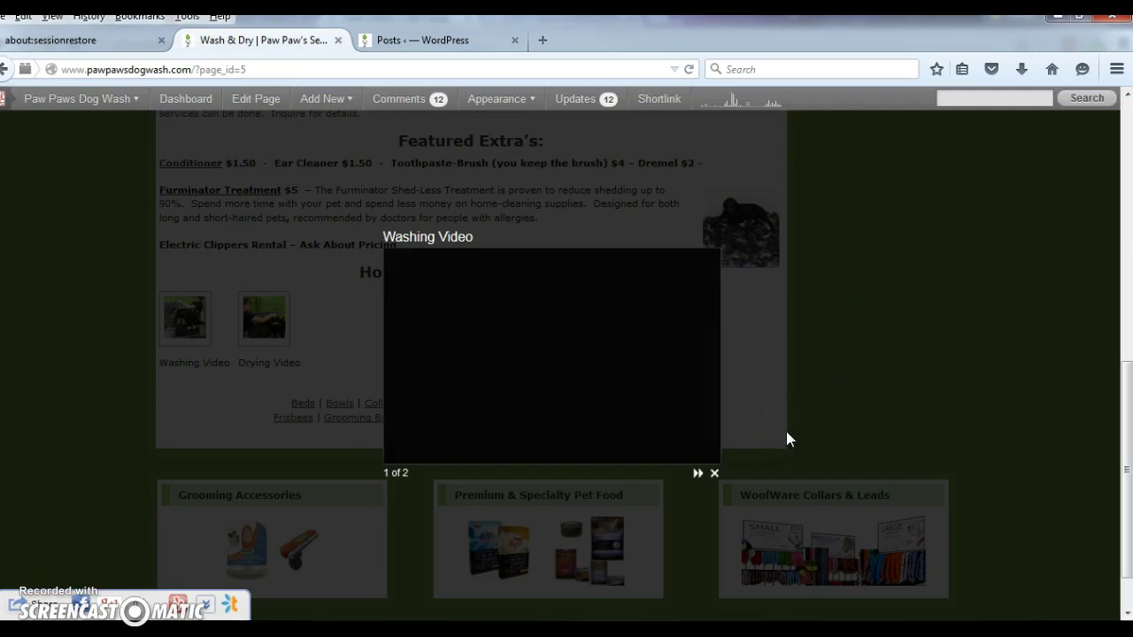
pyautogui.click(714, 473)
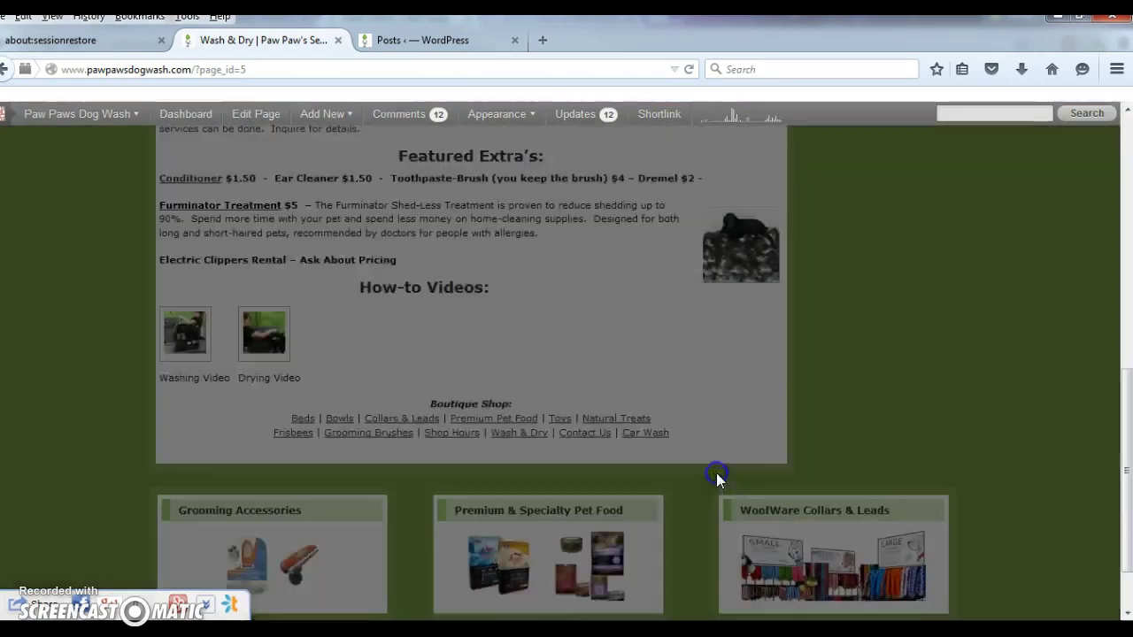
pyautogui.hotkey('alt', 'Tab')
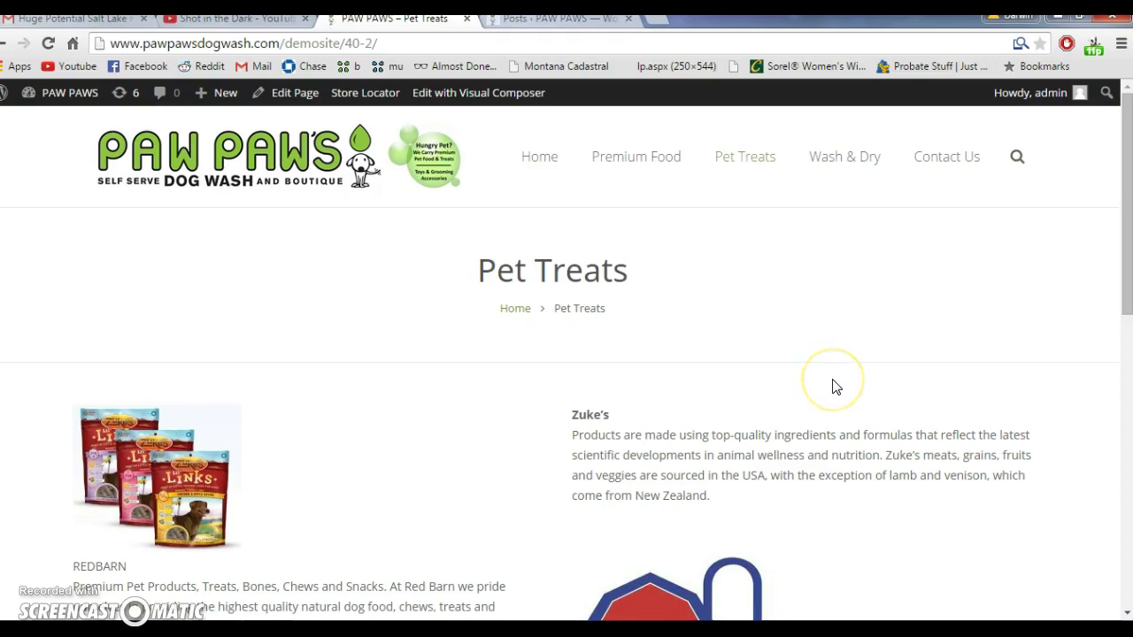
# Open and scroll through the redesigned site's Wash & Dry page
pyautogui.scroll(-2, 835, 385)
pyautogui.scroll(2, 835, 386)
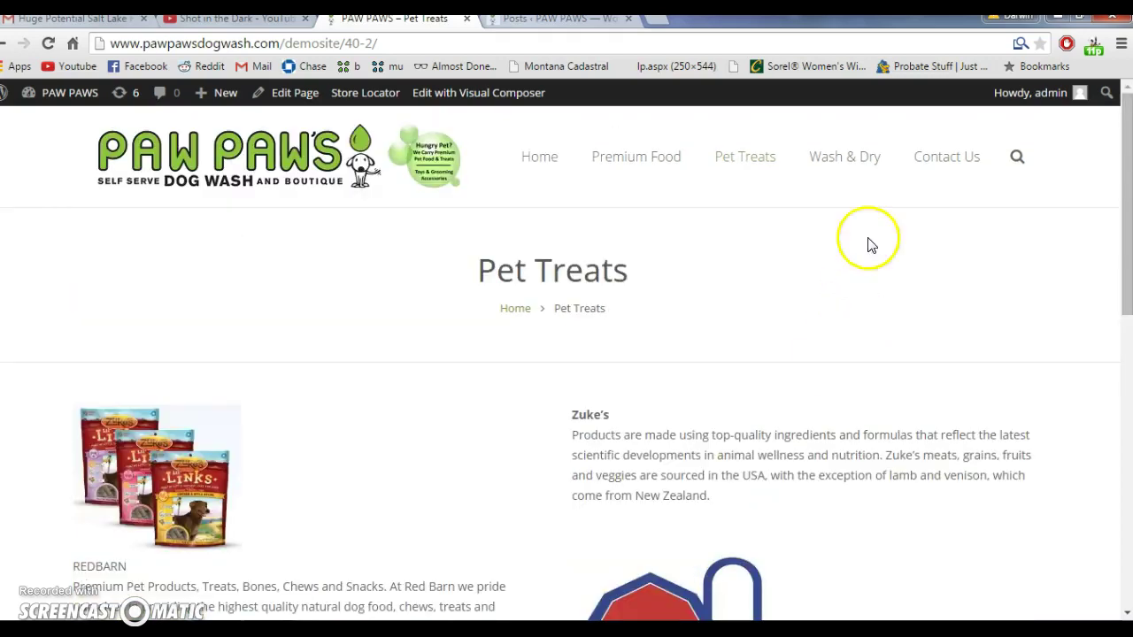
pyautogui.click(865, 158)
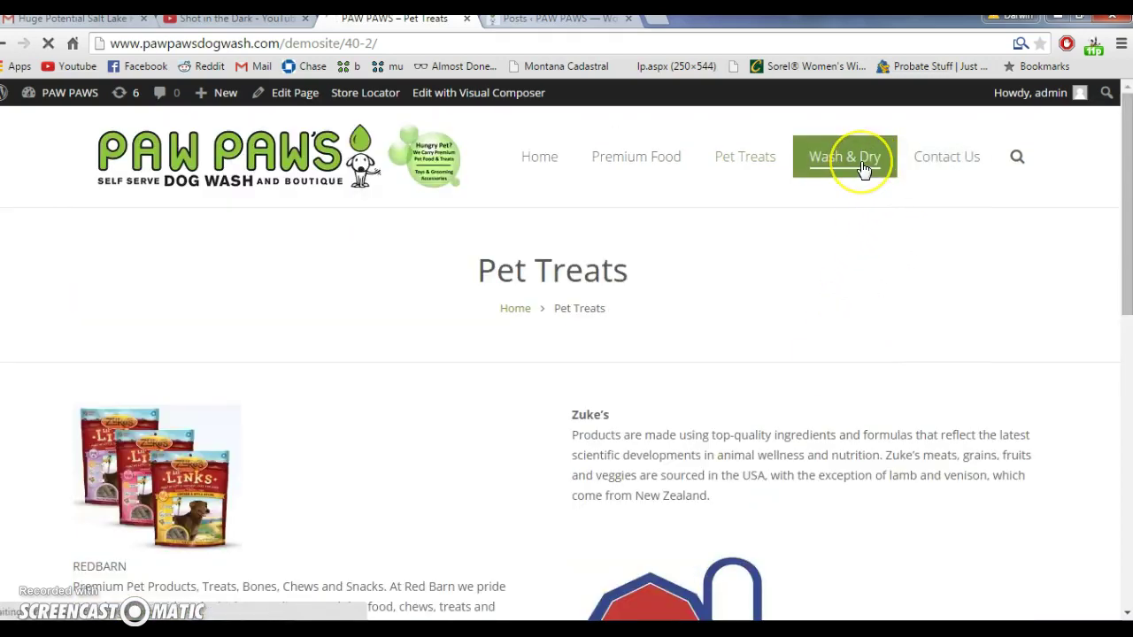
pyautogui.scroll(-6, 683, 240)
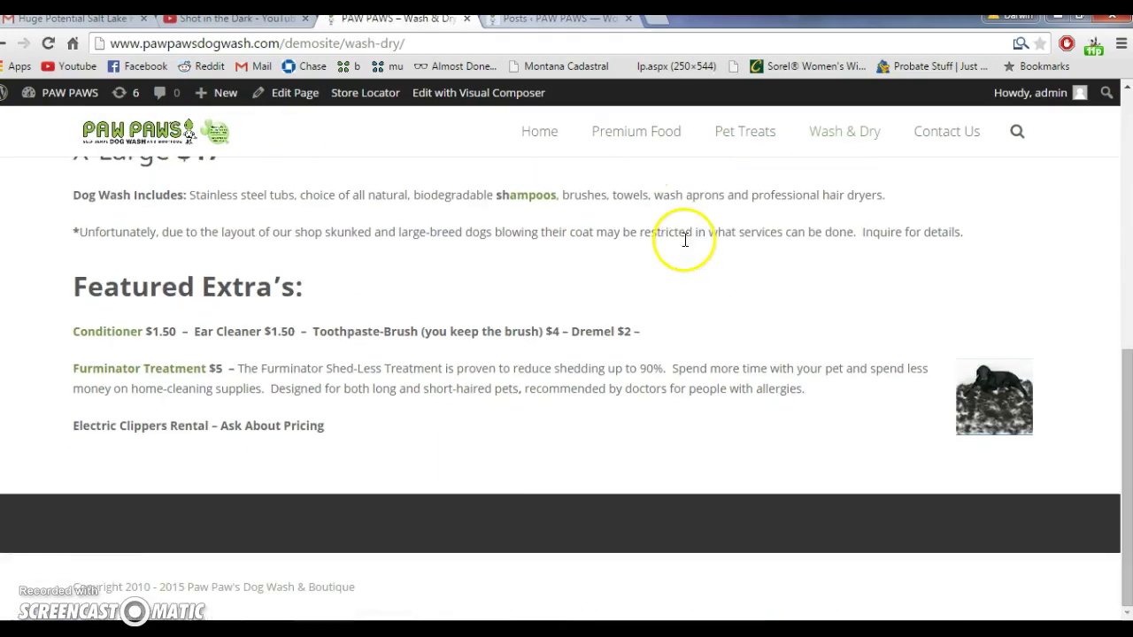
pyautogui.scroll(10, 564, 331)
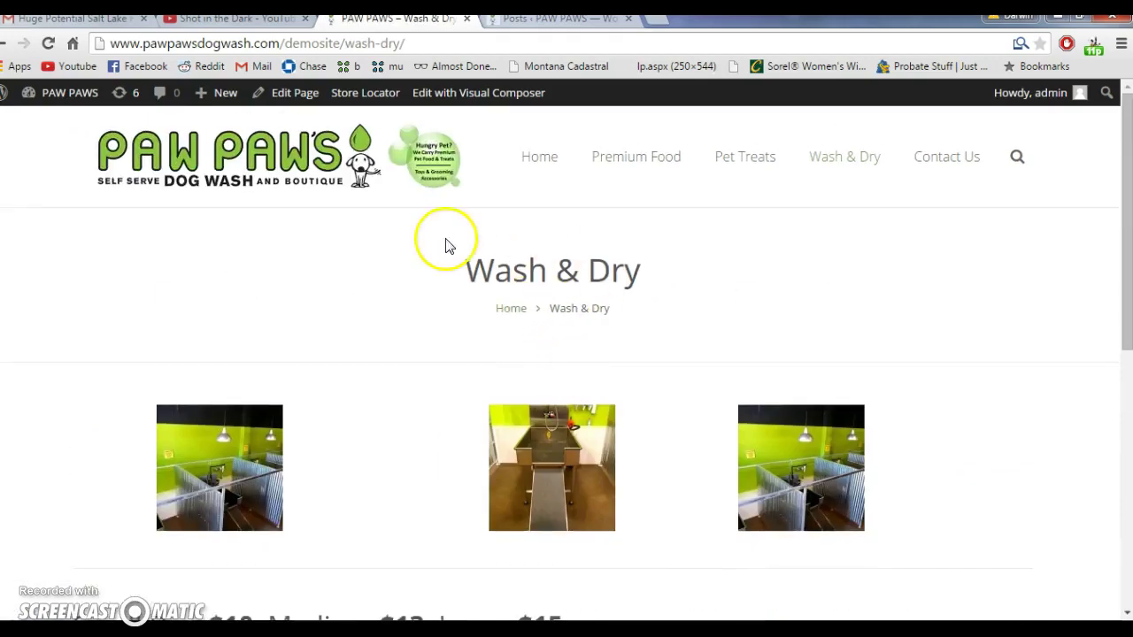
# Compare it with the old Wash & Dry page, then go to the redesigned home page
pyautogui.hotkey('alt', 'Tab')
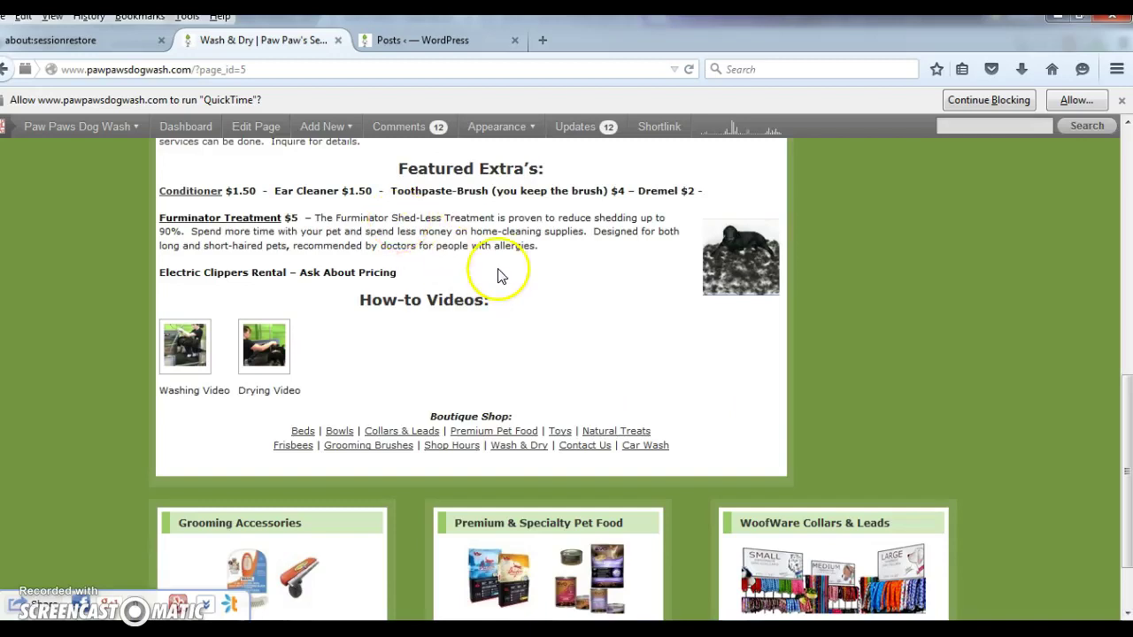
pyautogui.scroll(8, 498, 276)
pyautogui.hotkey('alt', 'Tab')
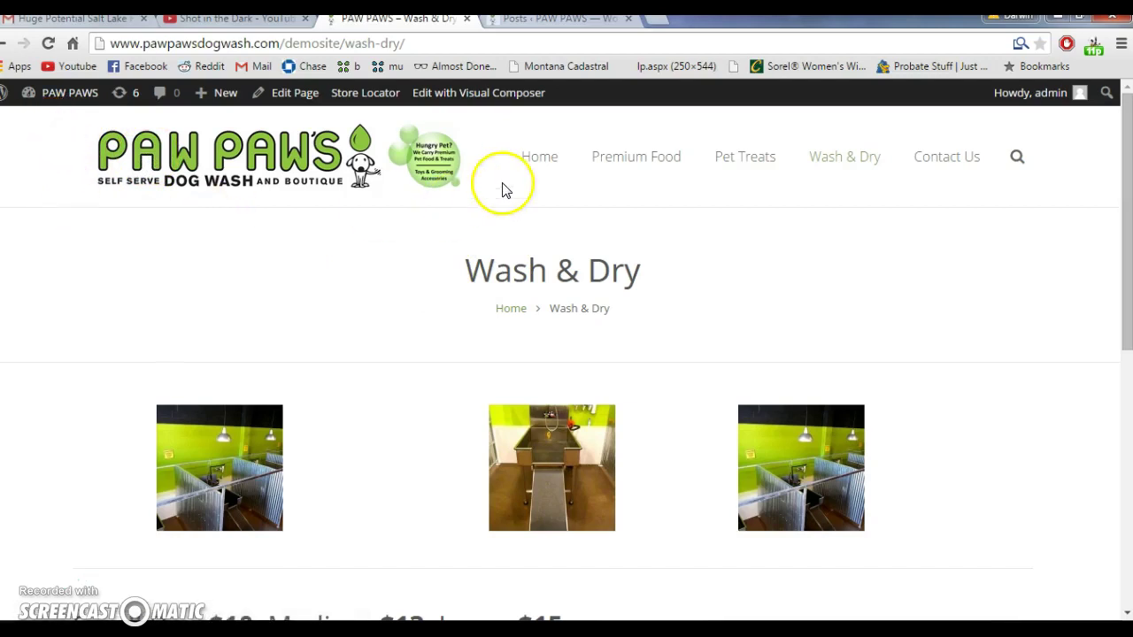
pyautogui.click(395, 180)
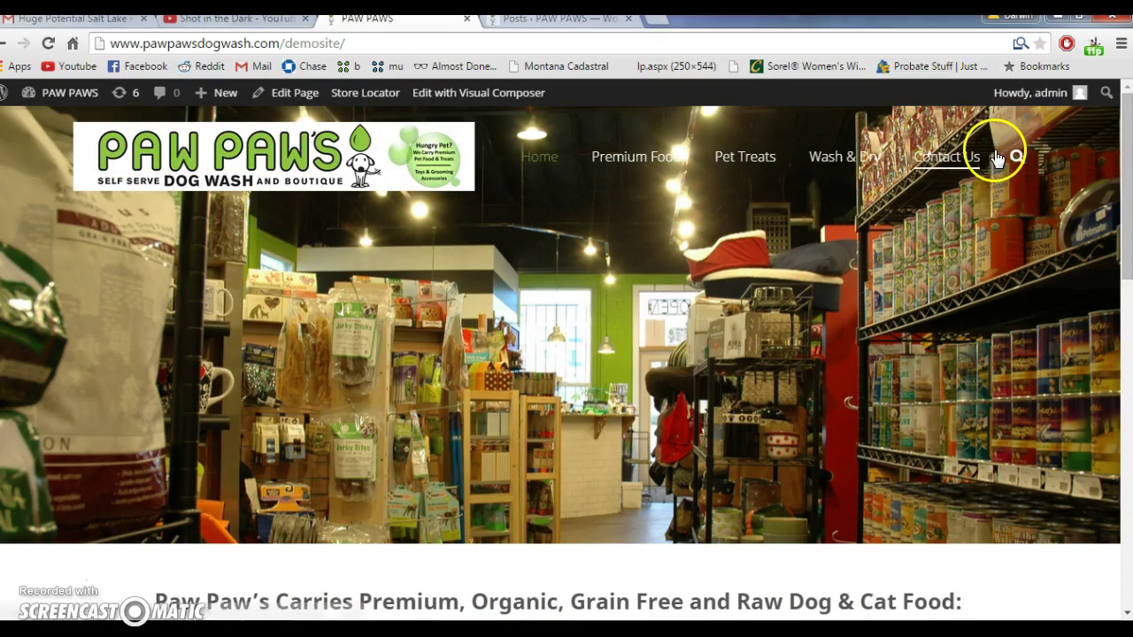
# Scroll the redesigned home page through its Our Services and Our Timings sections
pyautogui.hotkey('alt', 'Tab')
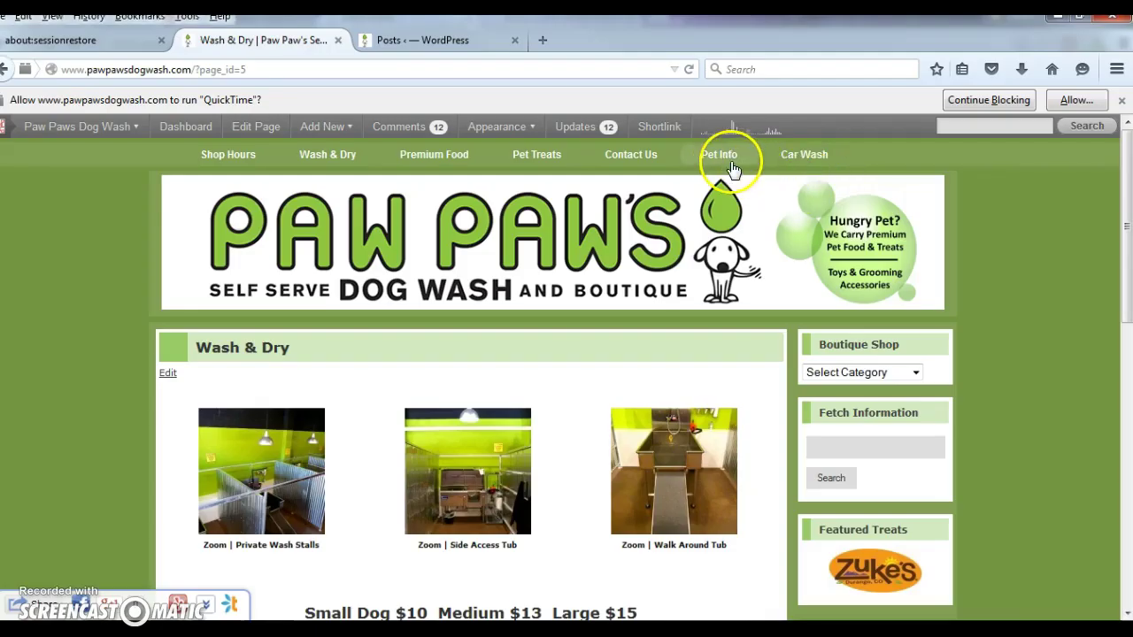
pyautogui.hotkey('alt', 'Tab')
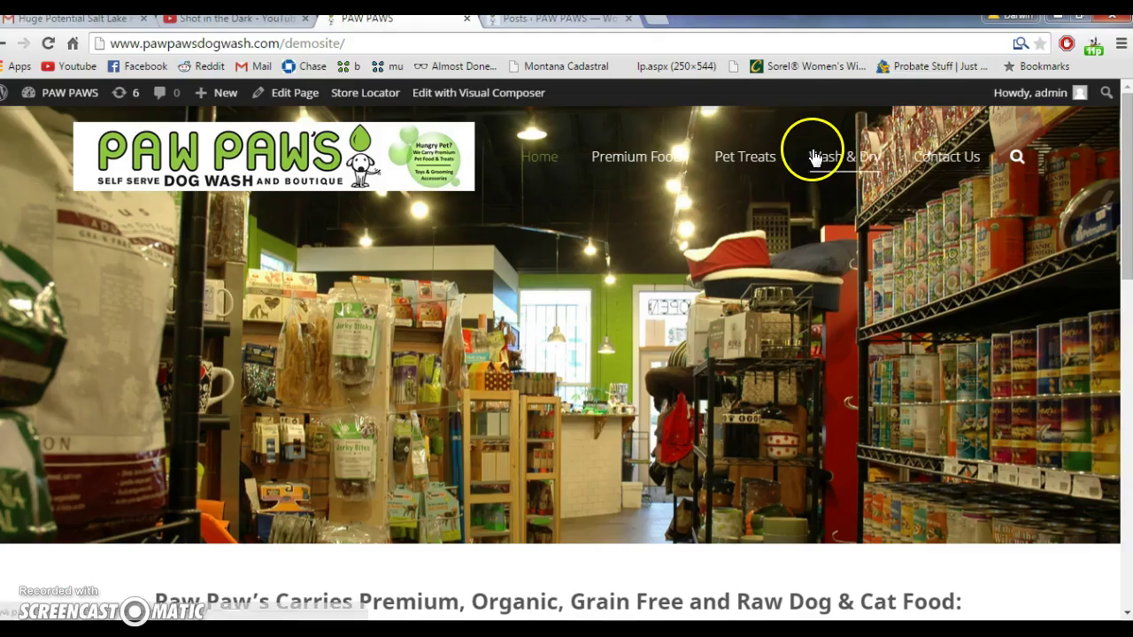
pyautogui.scroll(-10, 917, 254)
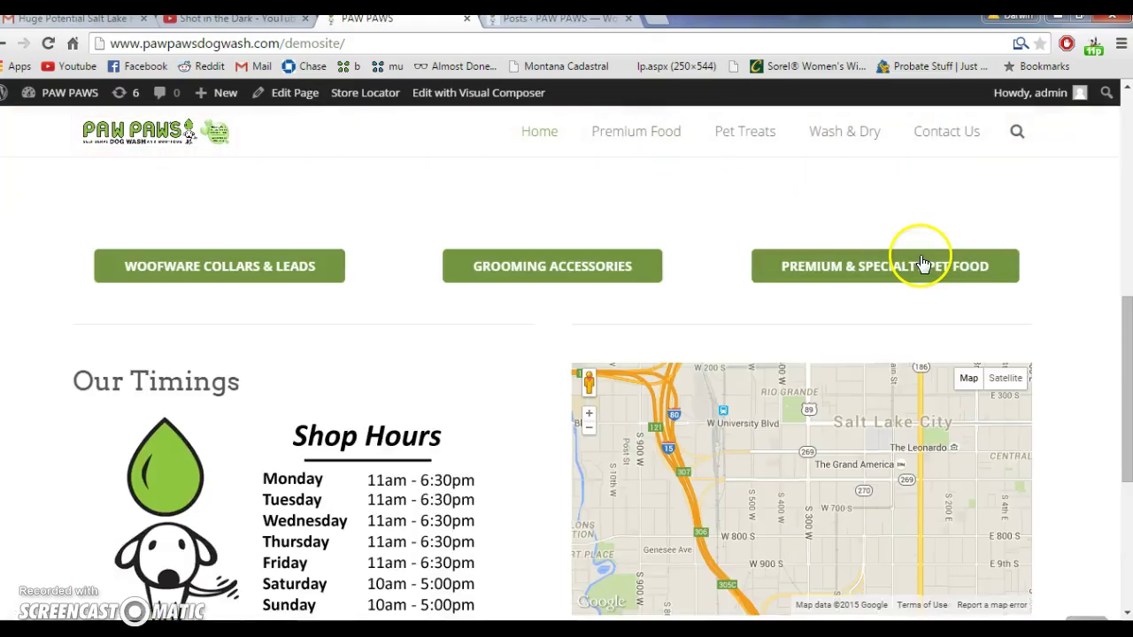
pyautogui.scroll(-4, 690, 318)
pyautogui.scroll(3, 188, 456)
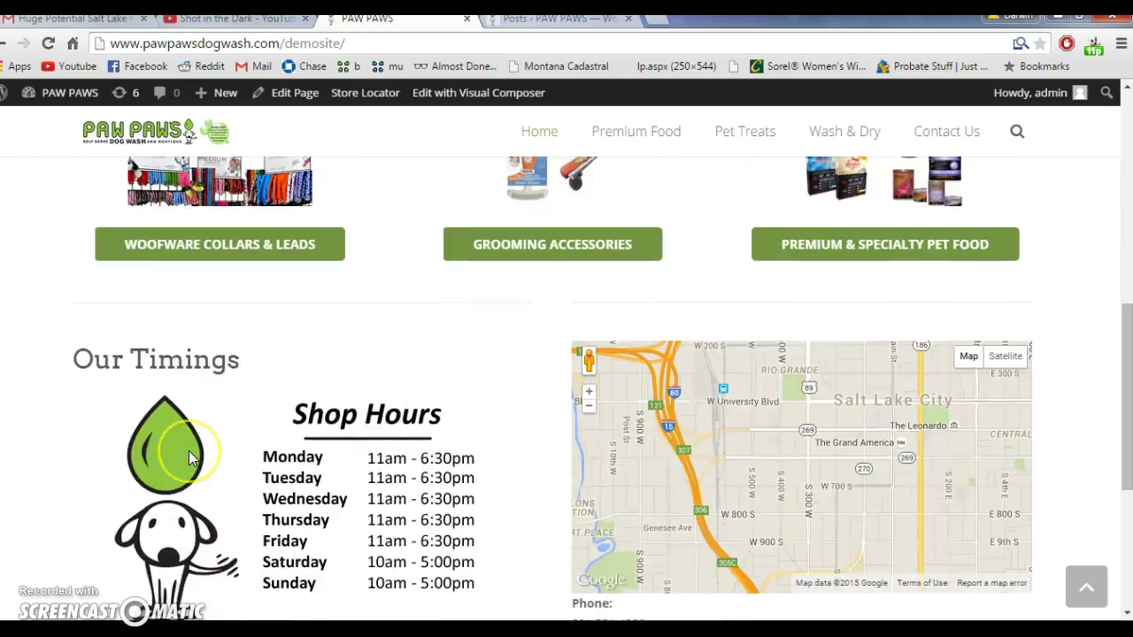
pyautogui.scroll(-2, 188, 450)
pyautogui.scroll(5, 190, 447)
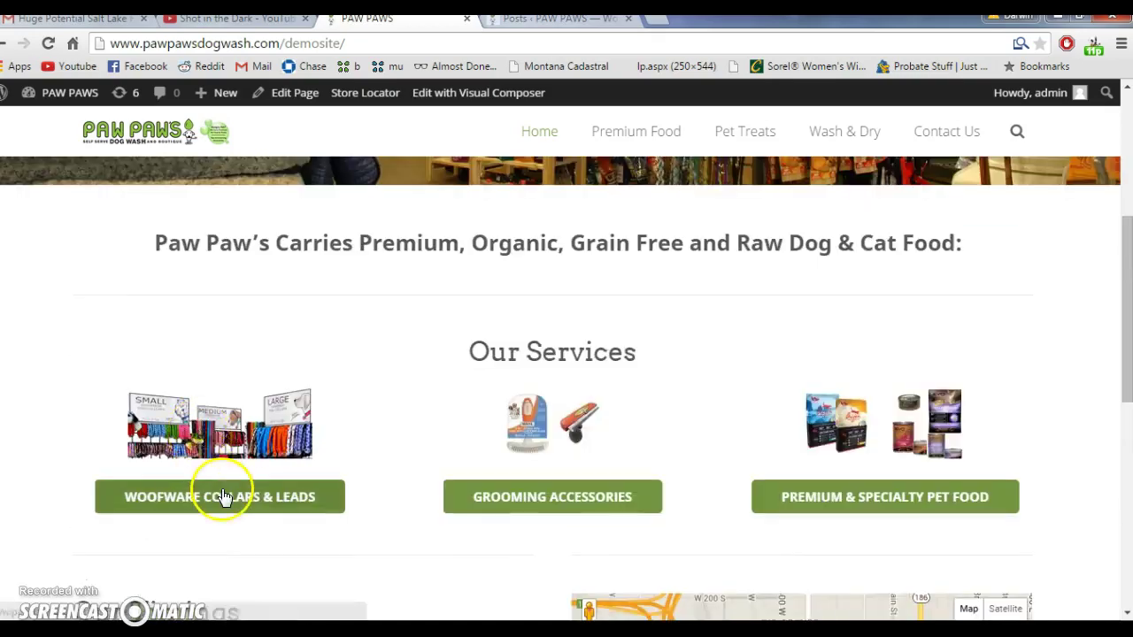
pyautogui.scroll(4, 222, 493)
pyautogui.scroll(-5, 222, 493)
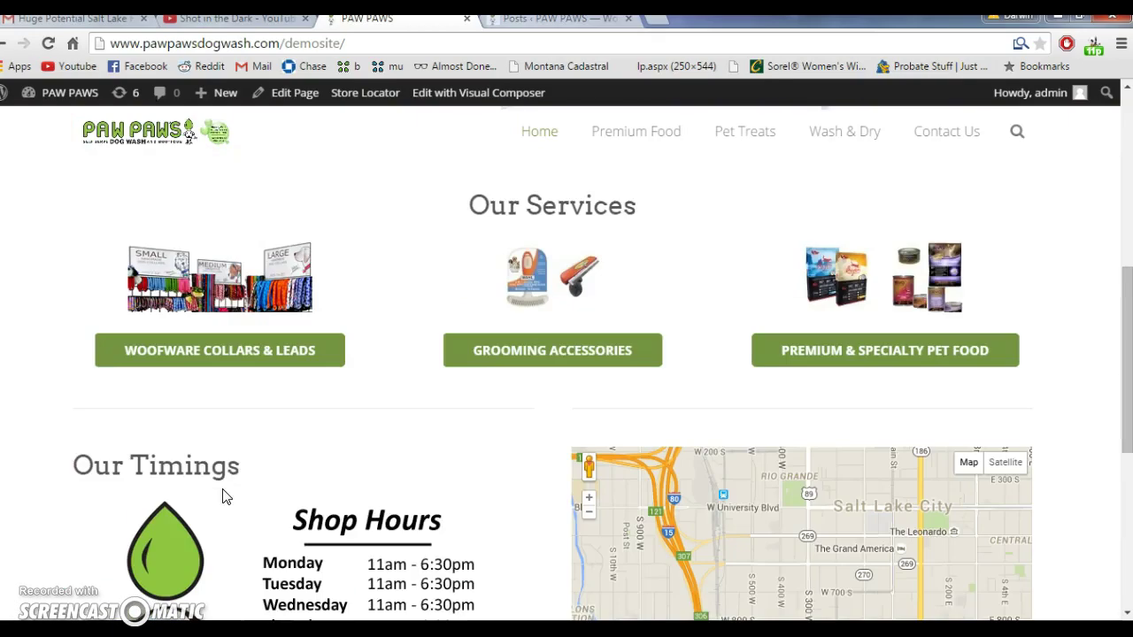
pyautogui.click(526, 419)
pyautogui.scroll(1, 575, 354)
pyautogui.scroll(5, 693, 448)
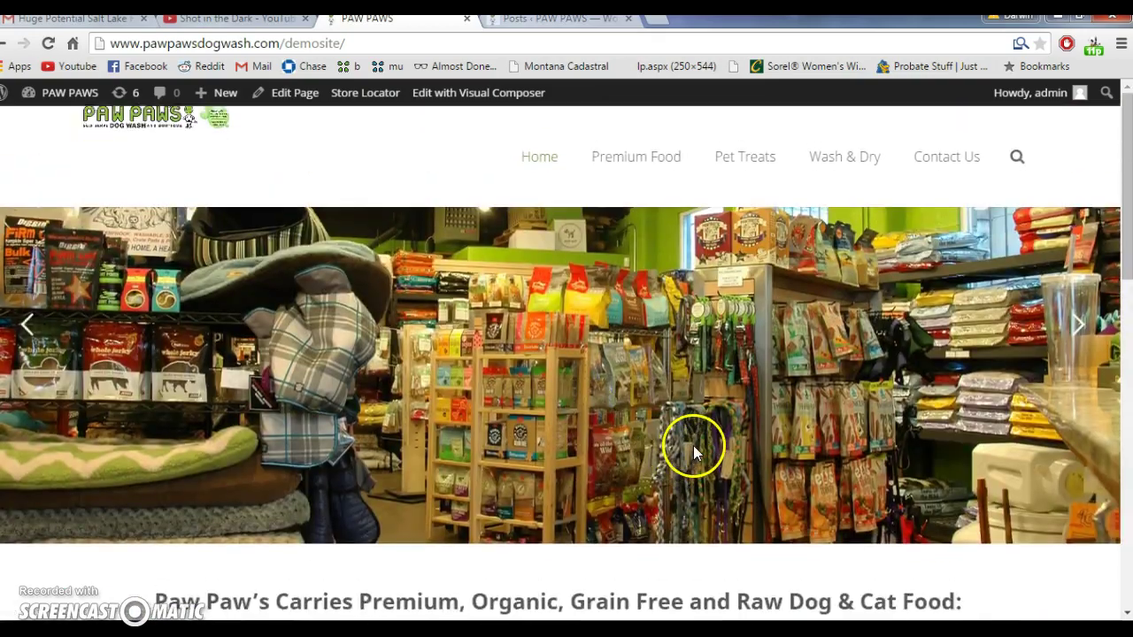
pyautogui.scroll(-4, 693, 448)
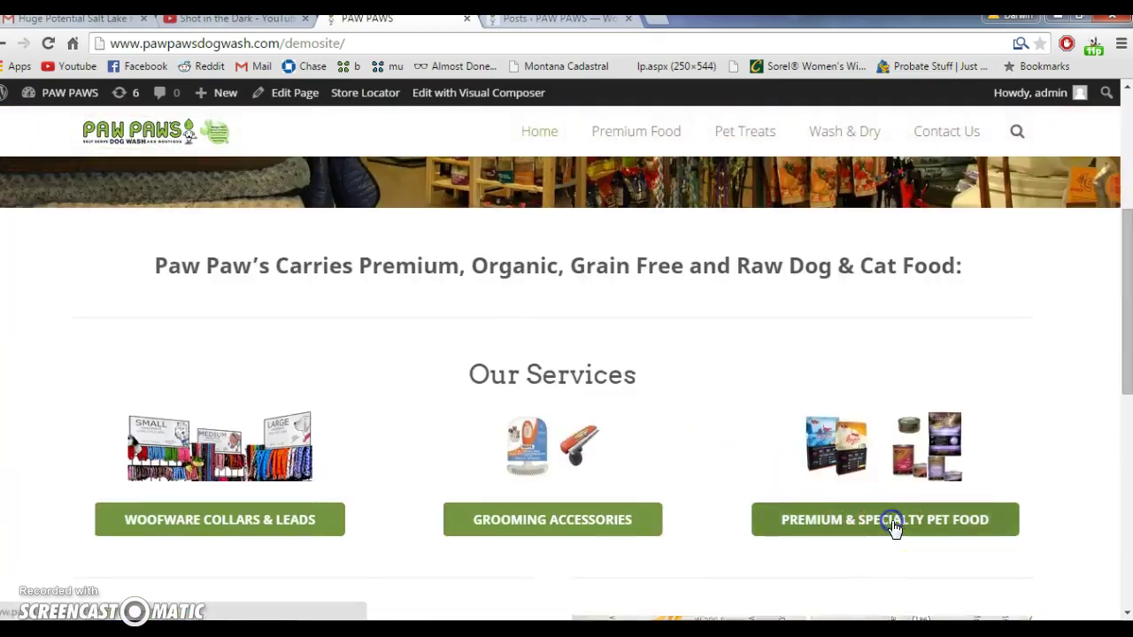
pyautogui.scroll(4, 748, 385)
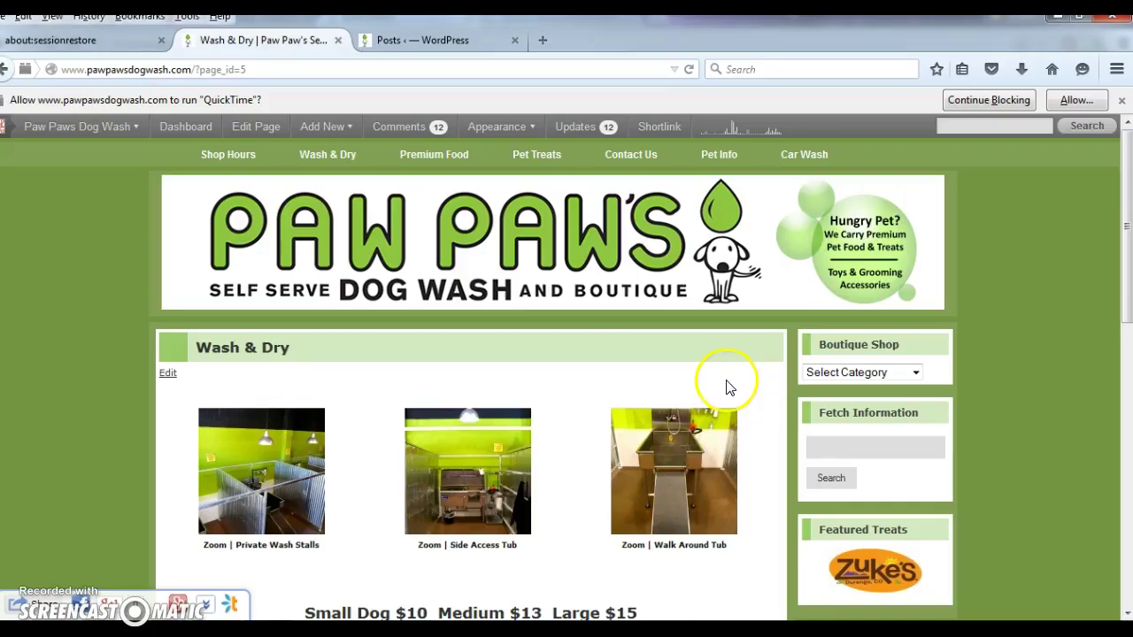
# Open the old site's Premium & Specialty Pet Food page from the footer and scroll it
pyautogui.scroll(-8, 725, 384)
pyautogui.click(589, 466)
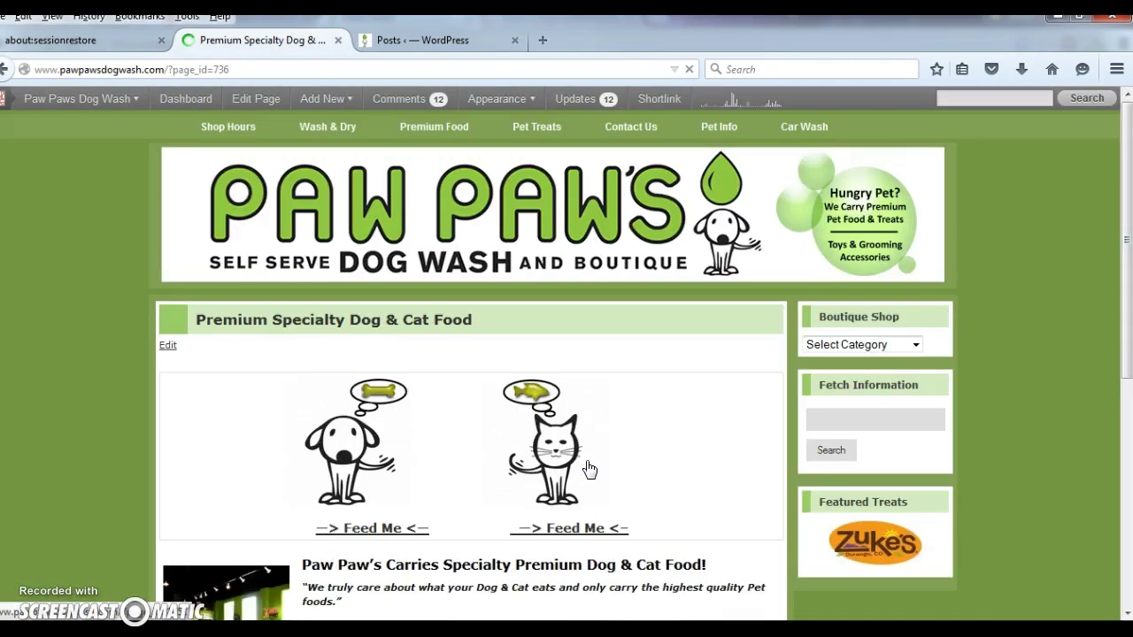
pyautogui.scroll(-3, 589, 465)
pyautogui.scroll(-3, 590, 461)
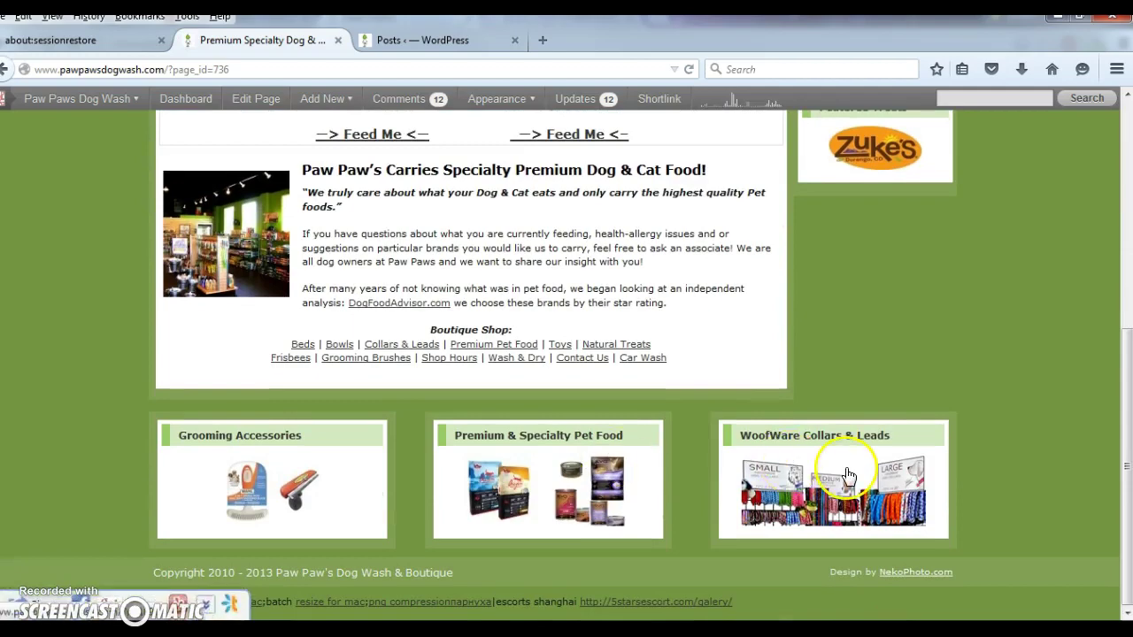
pyautogui.scroll(3, 797, 465)
# Go via the cat's Feed Me page to the Taste of the Wild – Canyon River Feline Formula post
pyautogui.click(567, 326)
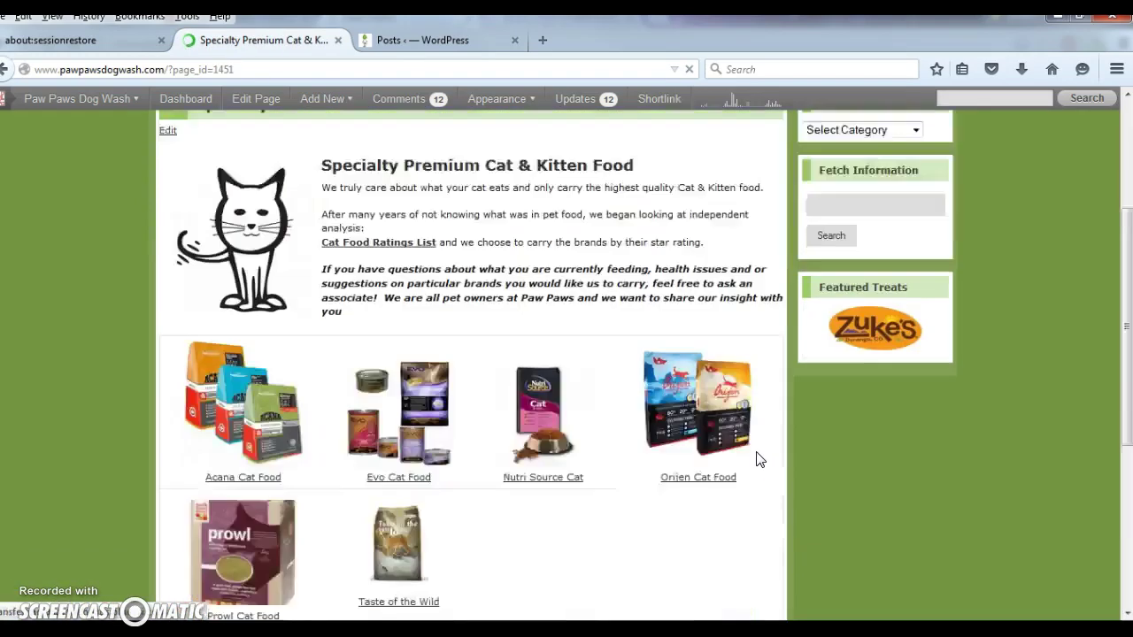
pyautogui.scroll(-5, 756, 455)
pyautogui.click(599, 344)
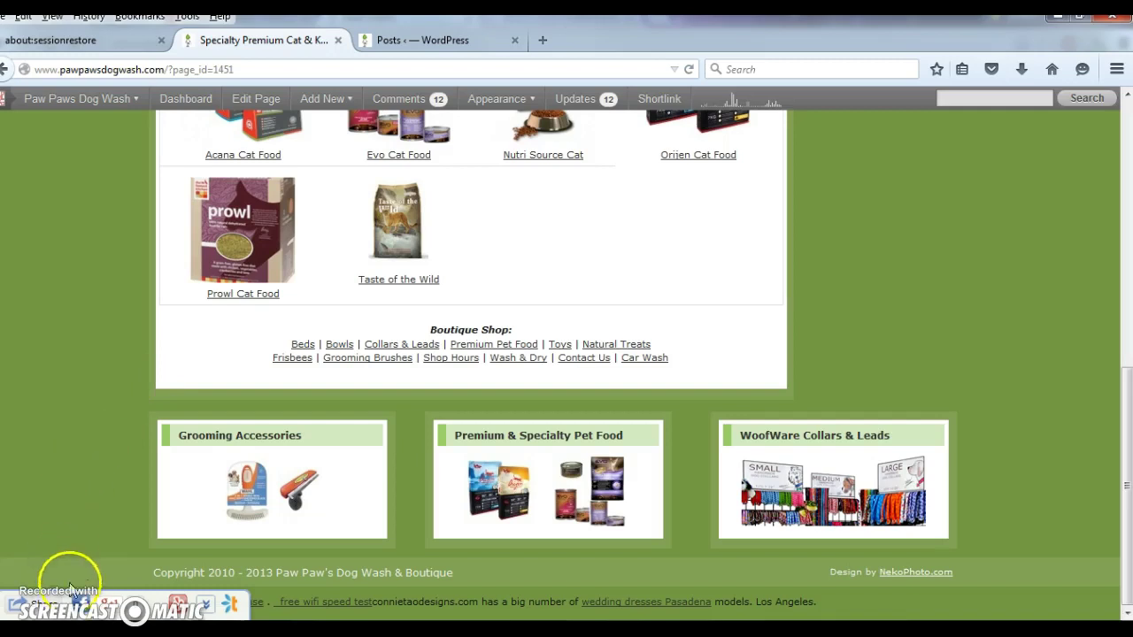
pyautogui.scroll(1, 107, 404)
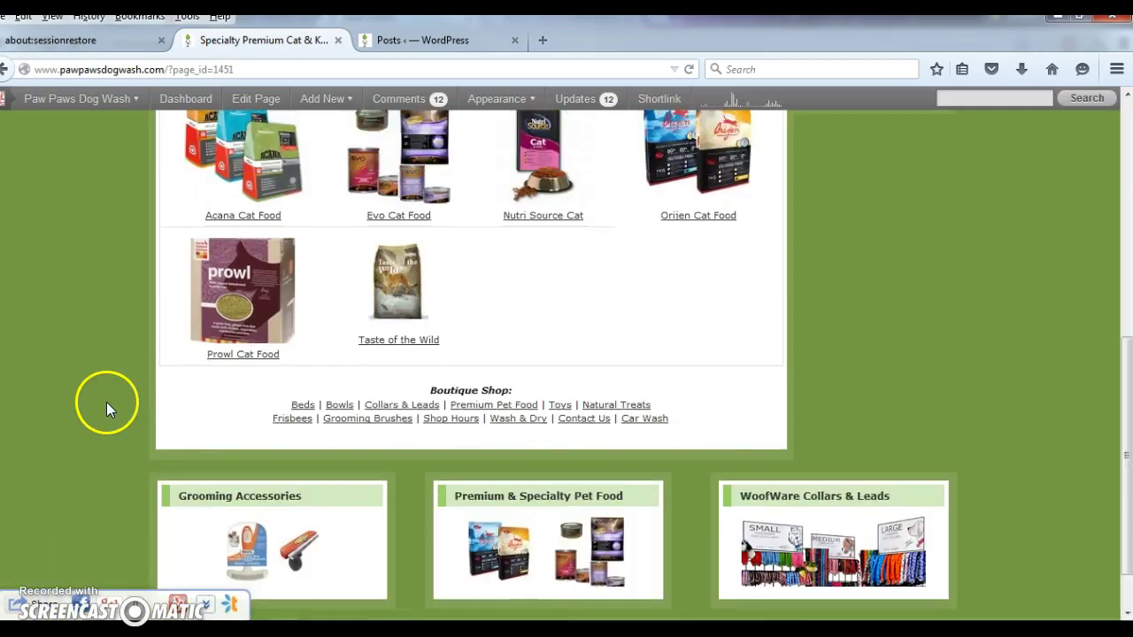
pyautogui.scroll(5, 106, 408)
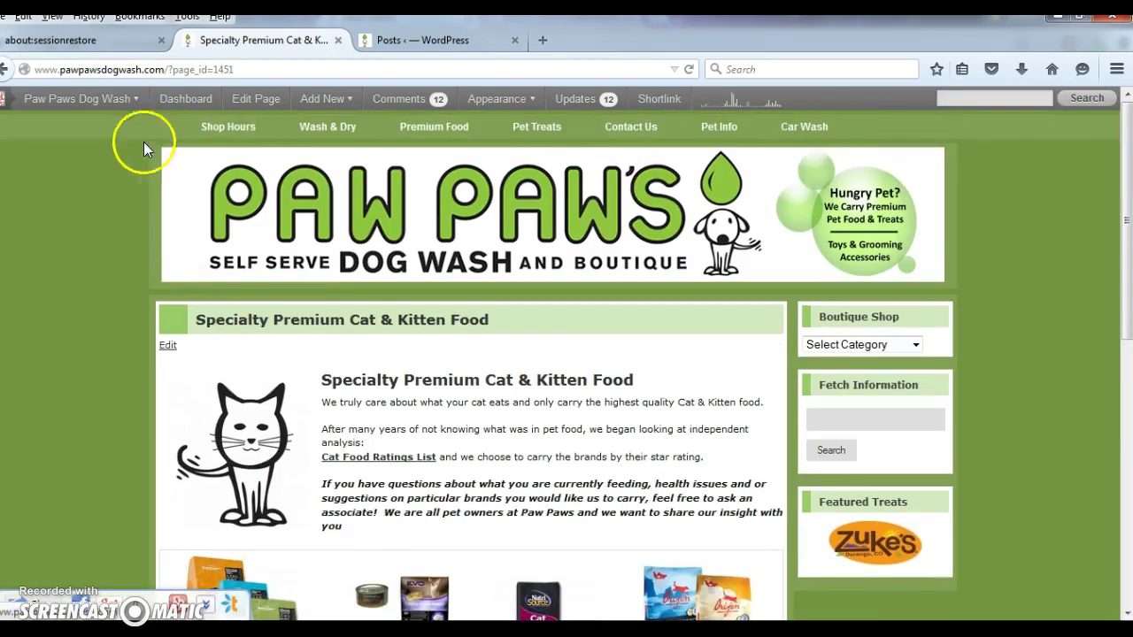
pyautogui.scroll(-5, 77, 205)
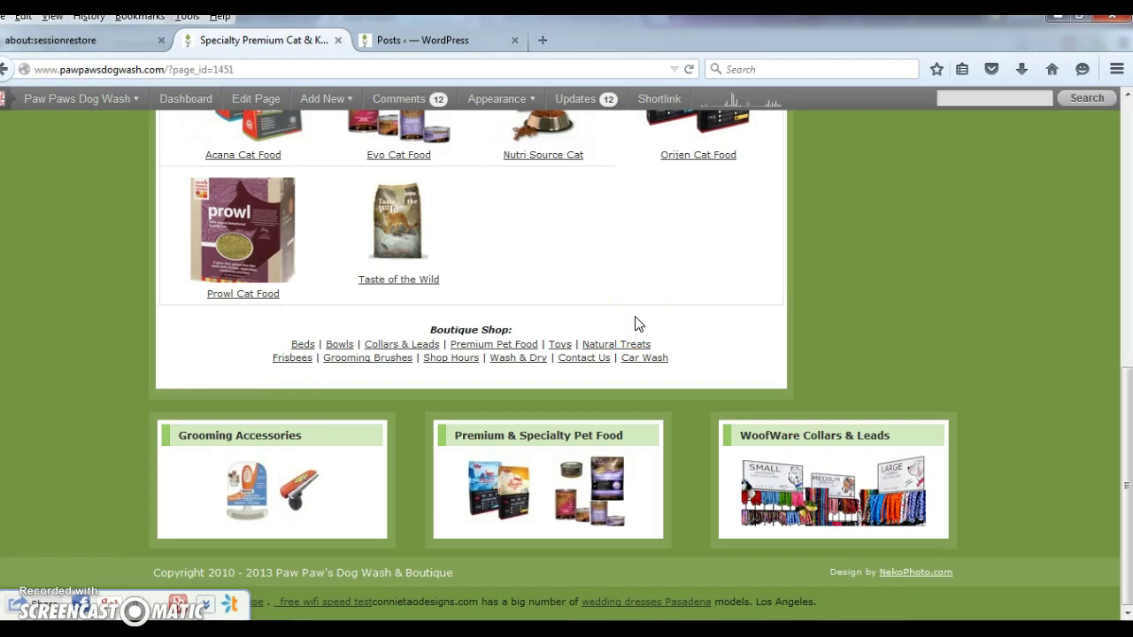
pyautogui.scroll(5, 637, 324)
pyautogui.scroll(-5, 638, 324)
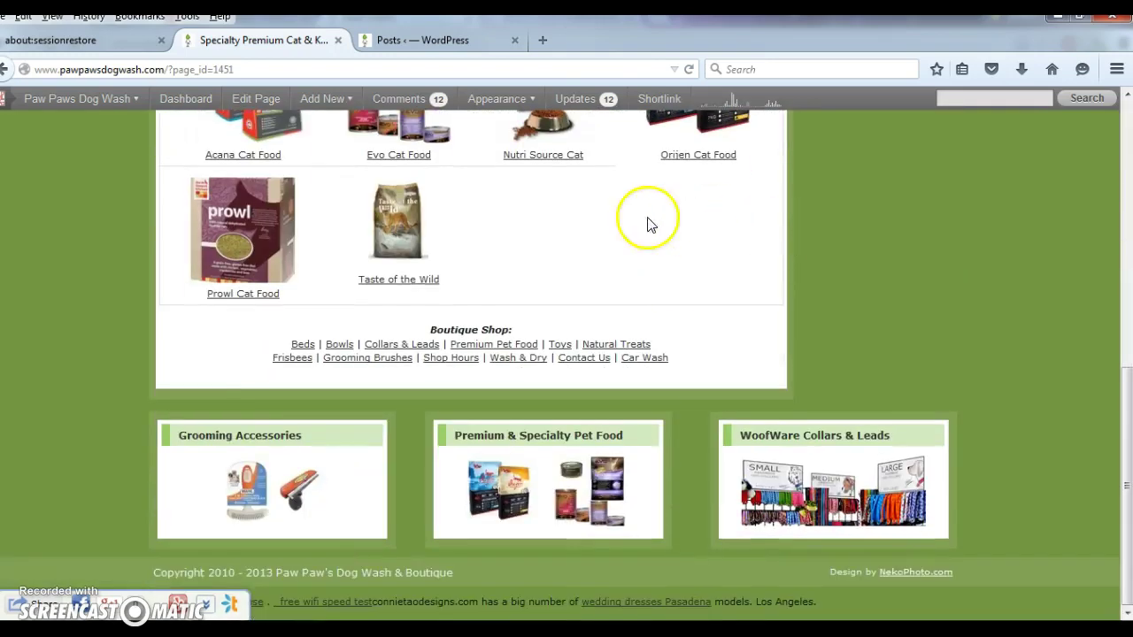
pyautogui.click(394, 220)
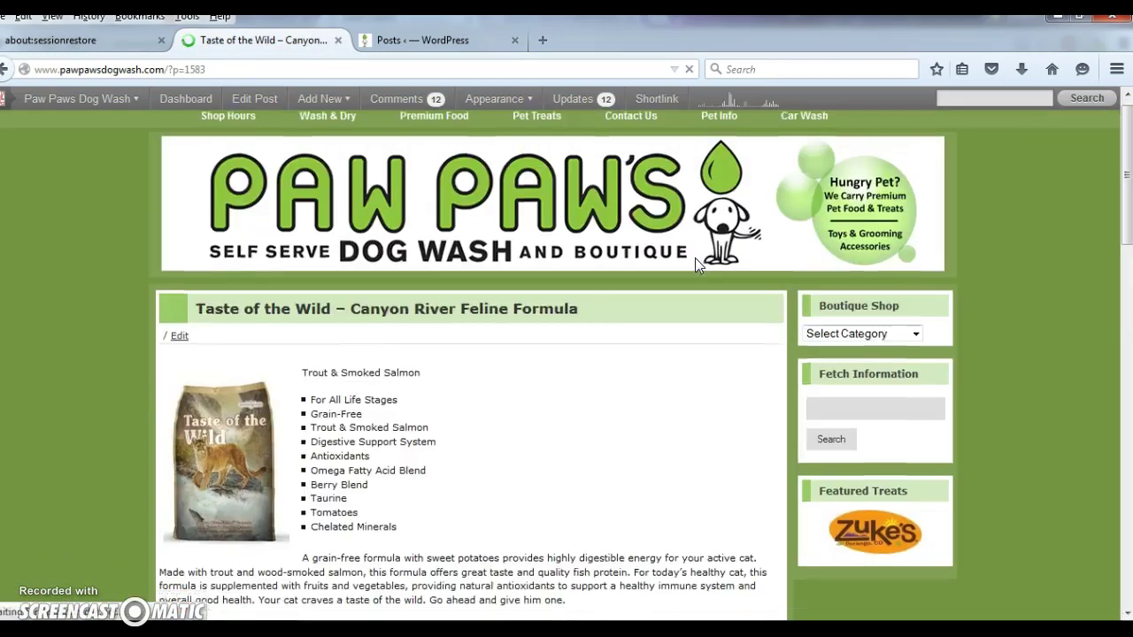
pyautogui.scroll(-5, 696, 261)
pyautogui.scroll(-10, 695, 263)
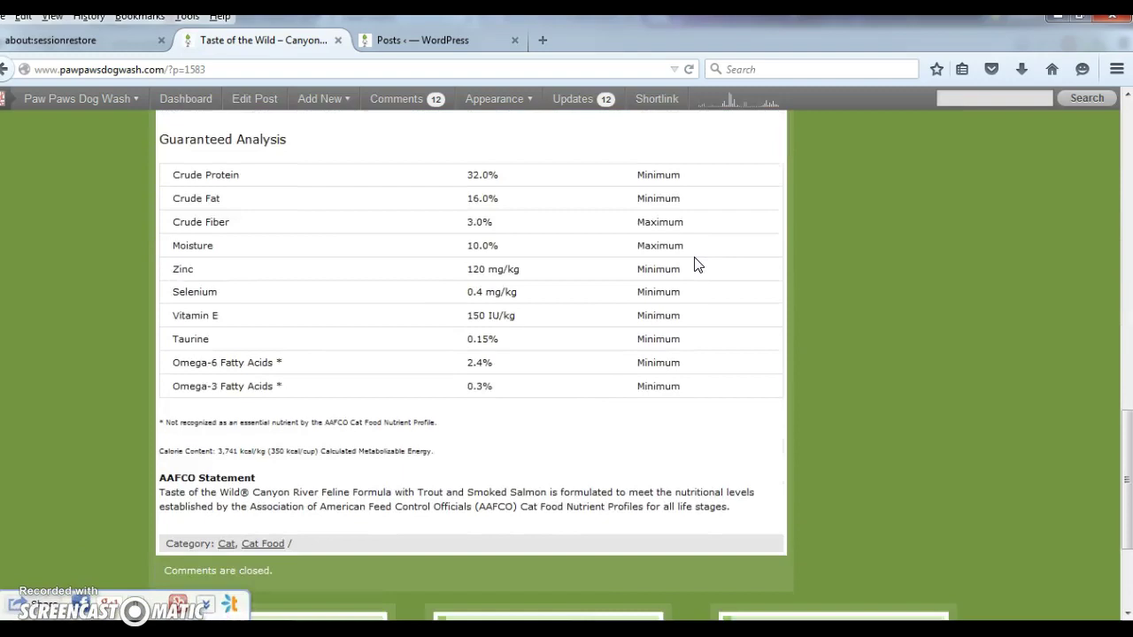
pyautogui.scroll(15, 696, 264)
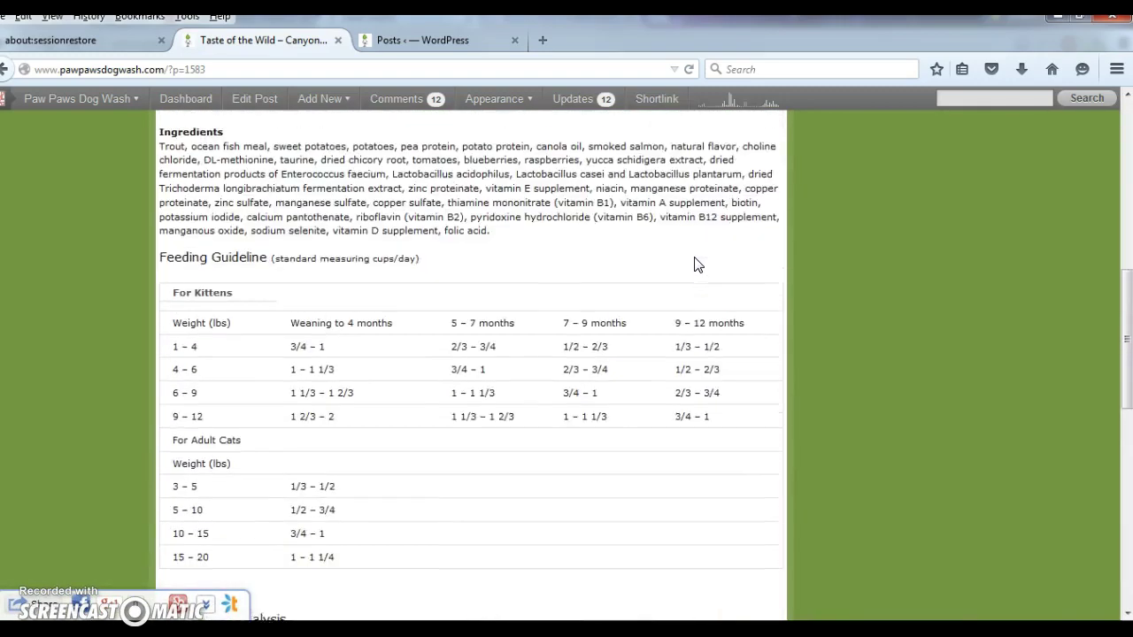
pyautogui.click(127, 108)
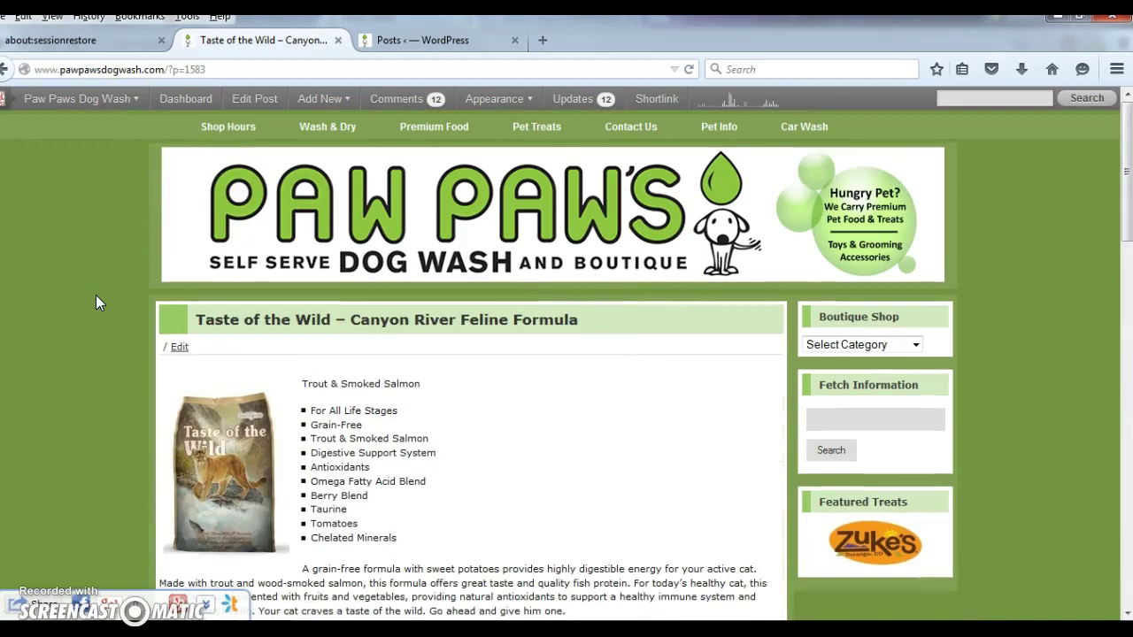
pyautogui.scroll(-8, 678, 448)
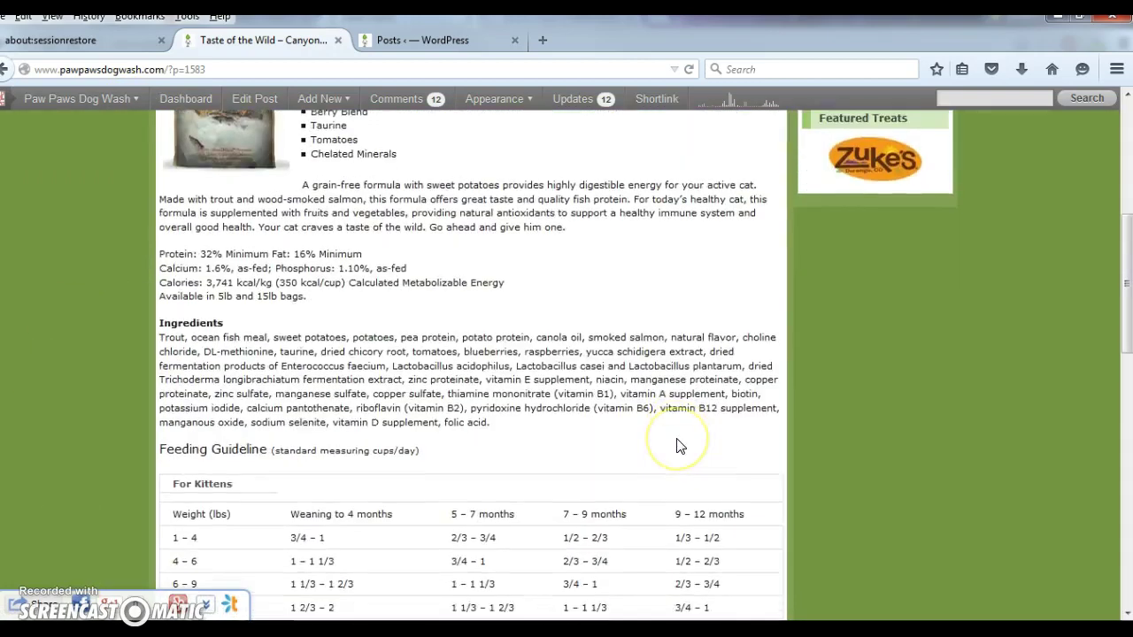
pyautogui.scroll(-6, 678, 448)
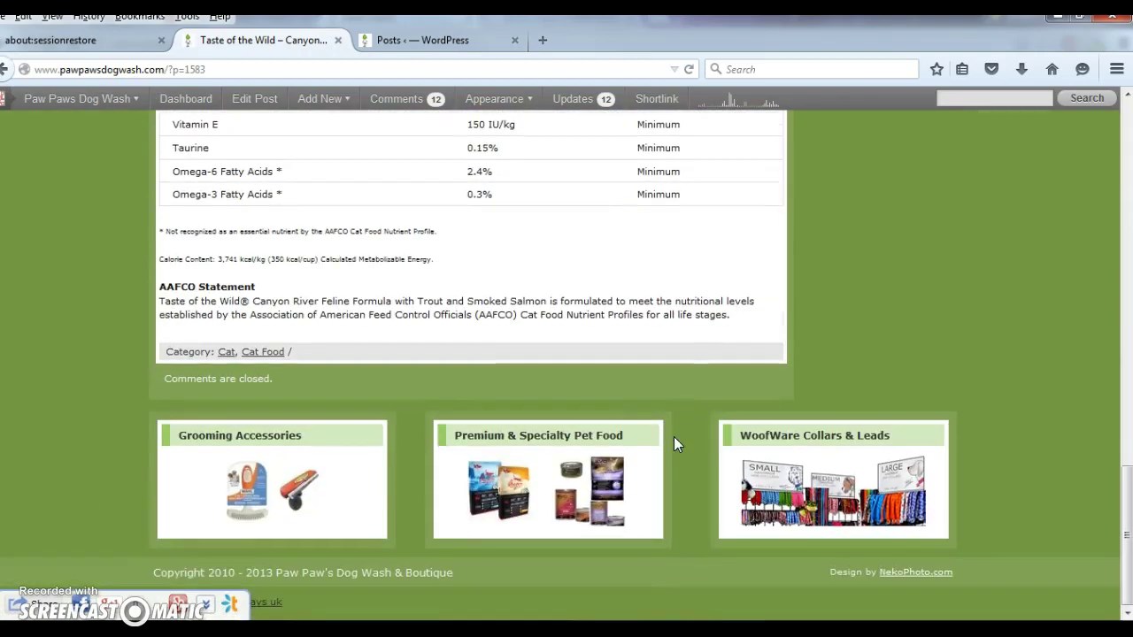
pyautogui.click(654, 434)
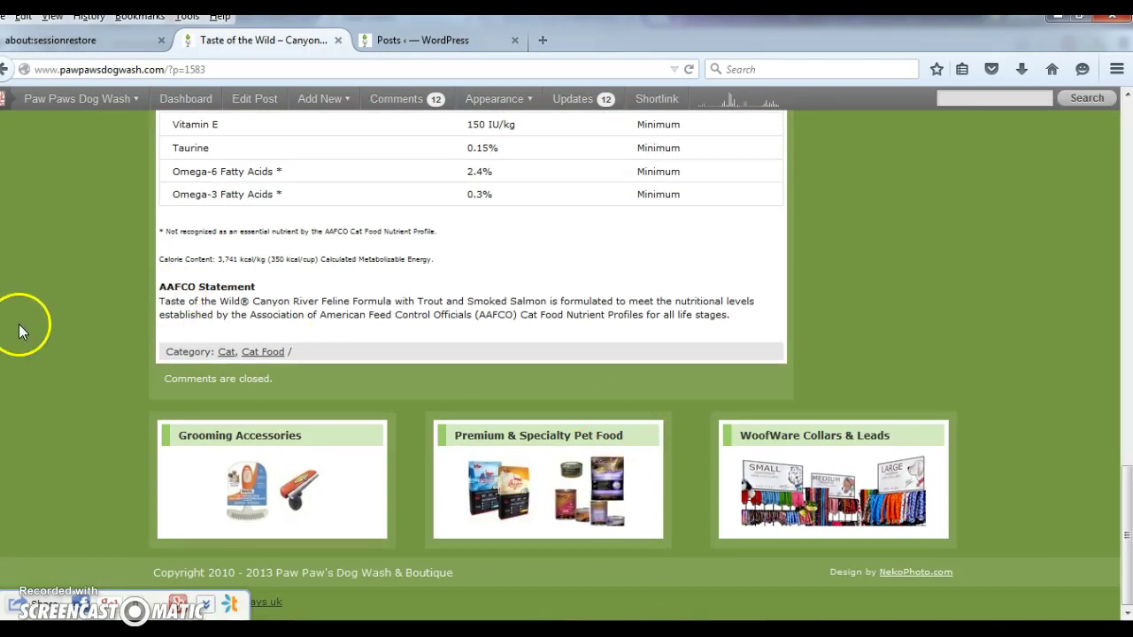